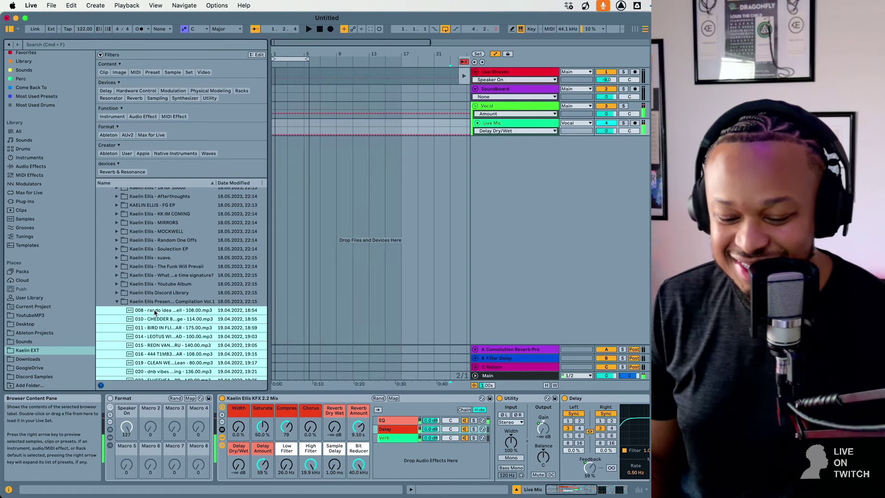
Select the range of beat MP3 files in the compilation folder and drag them into the arrangement as a new audio track.
scroll(148, 312, down, 20)
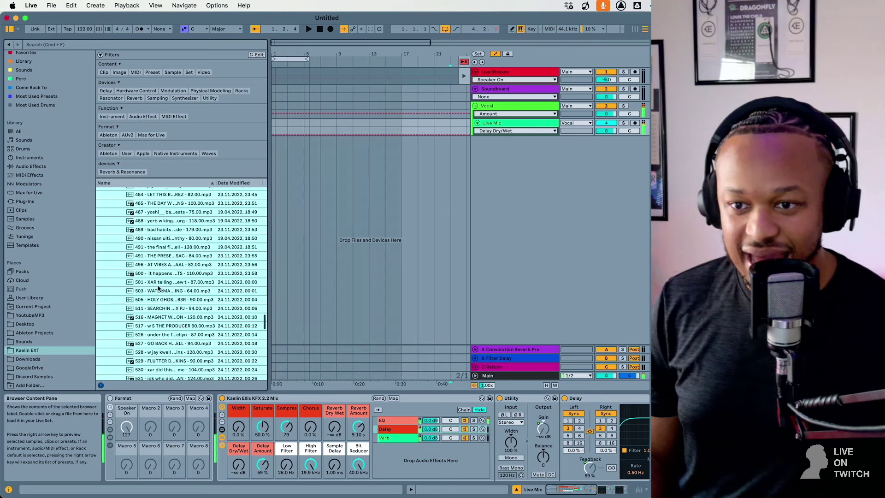
scroll(158, 288, up, 10)
click(161, 260)
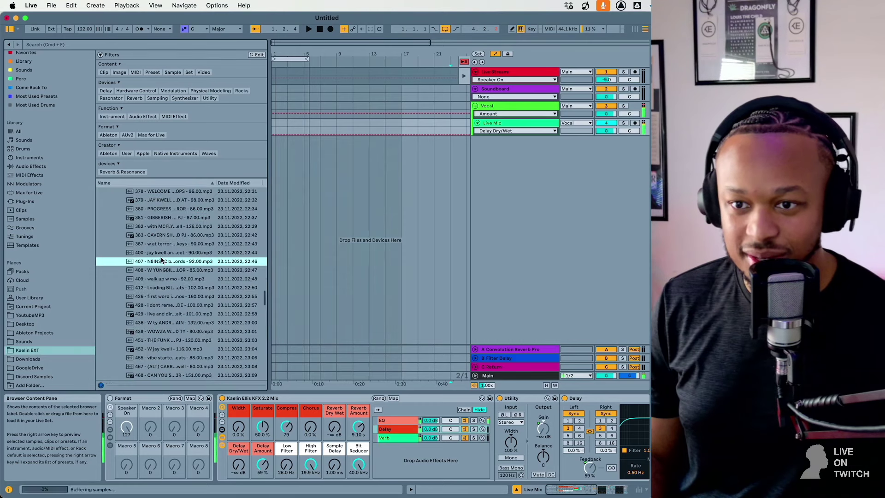
click(164, 245)
scroll(177, 279, down, 15)
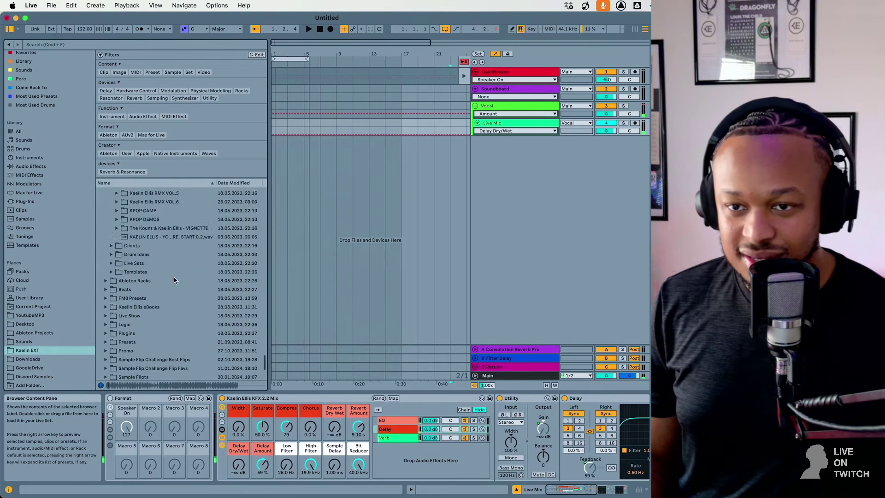
shift+click(159, 315)
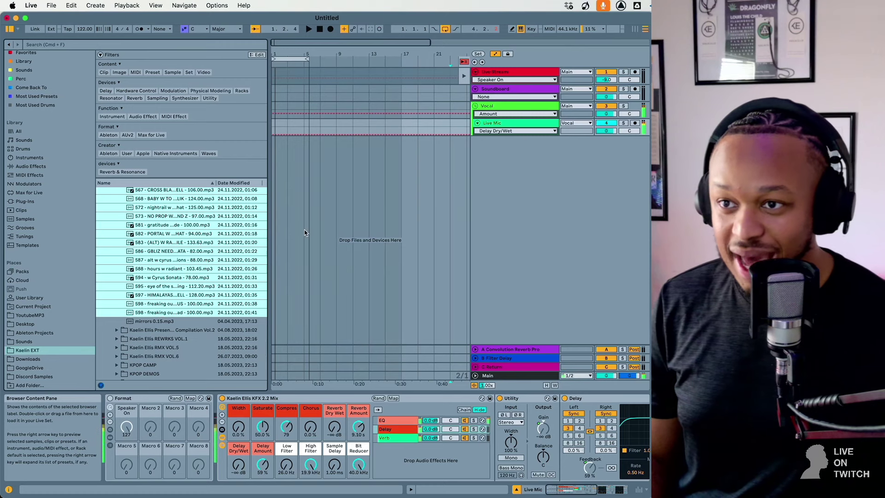
drag(304, 230, 317, 214)
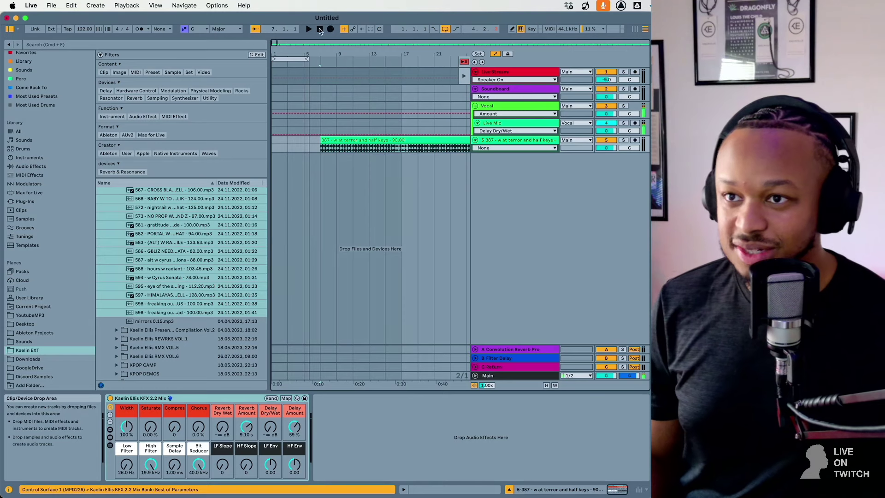
Delete the clips in the second half of the new track, from bar 1921 to the end.
drag(275, 42, 275, 2)
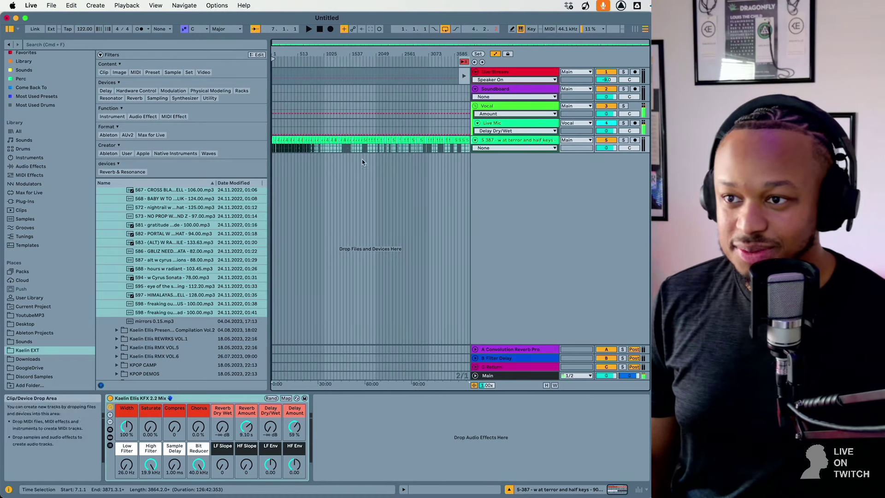
click(370, 139)
click(370, 139)
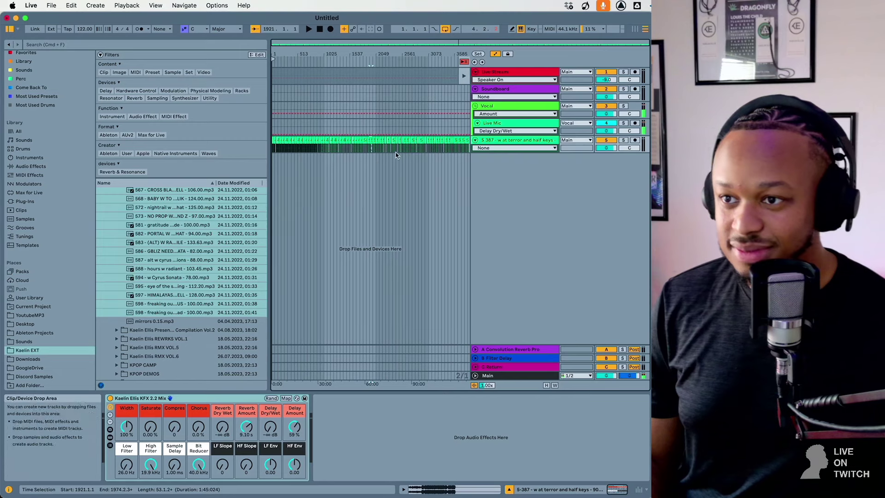
shift+click(460, 148)
key(Delete)
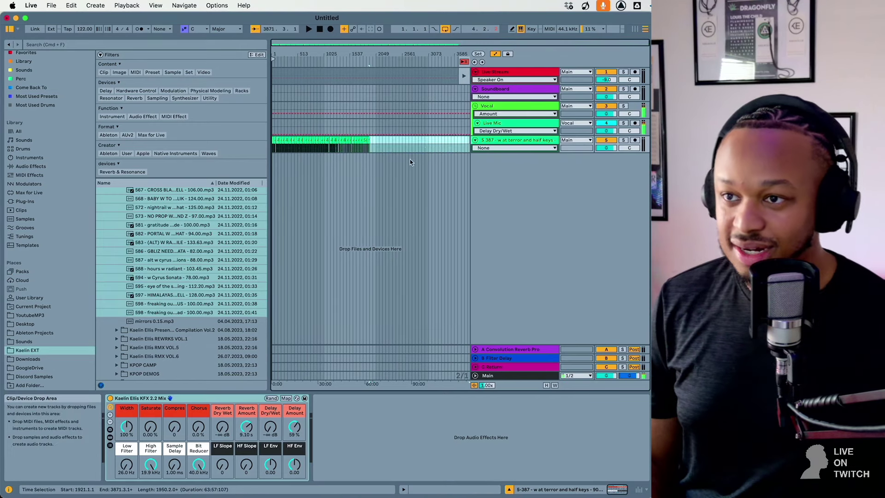
Set the grid to 4 Bars and move the later clips left to close the gap in the middle of the track.
drag(298, 54, 320, 79)
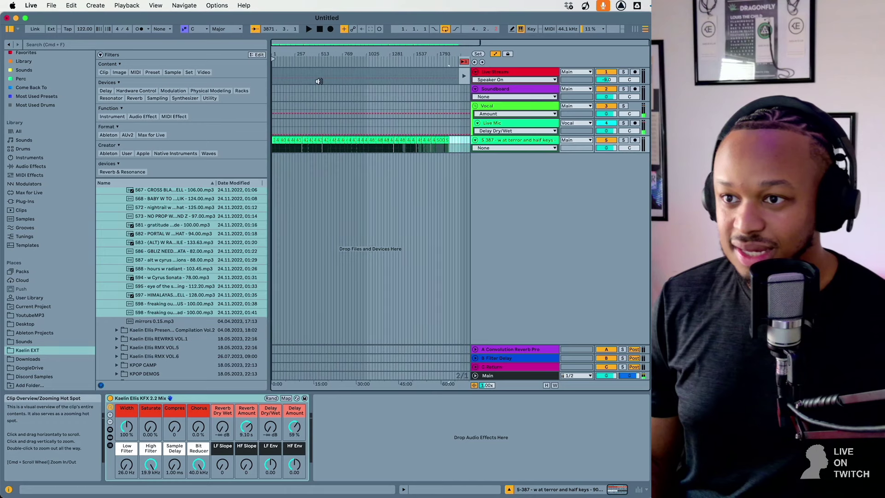
click(376, 144)
click(385, 139)
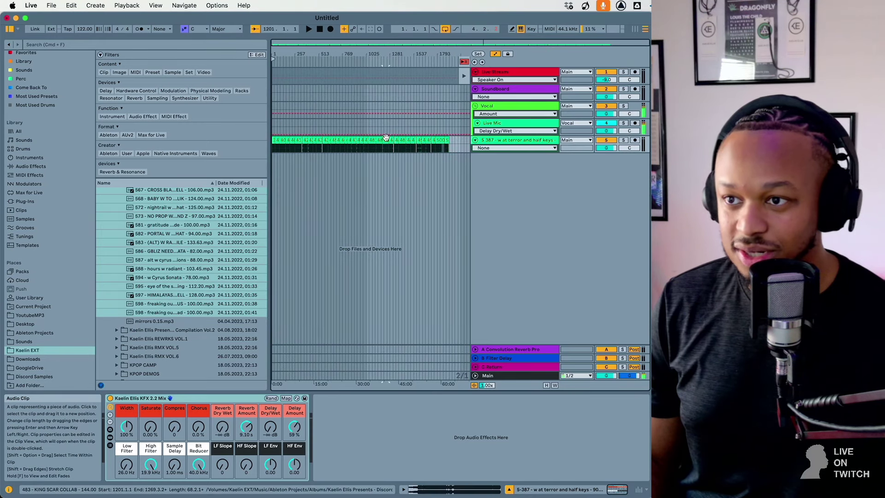
shift+click(353, 140)
click(353, 141)
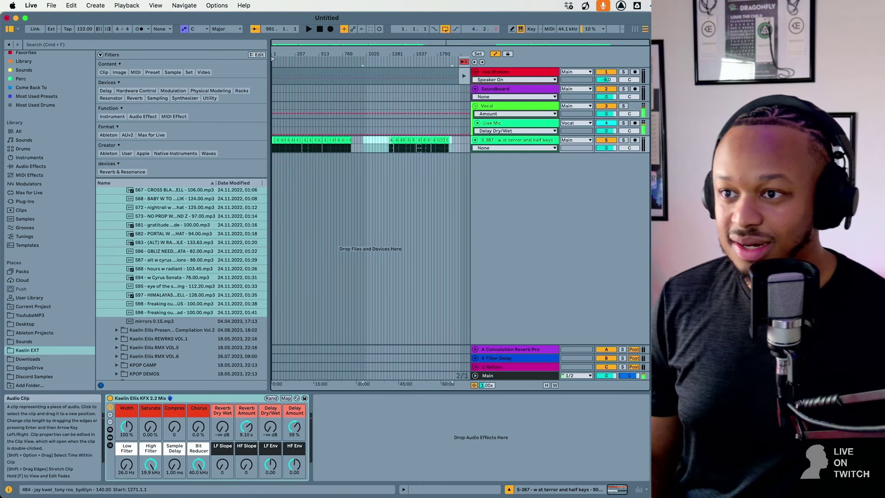
drag(384, 143, 447, 144)
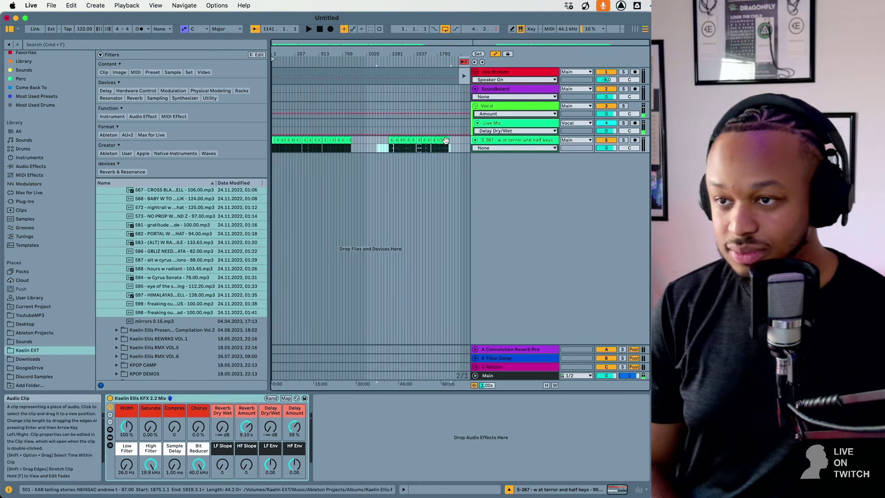
right_click(467, 144)
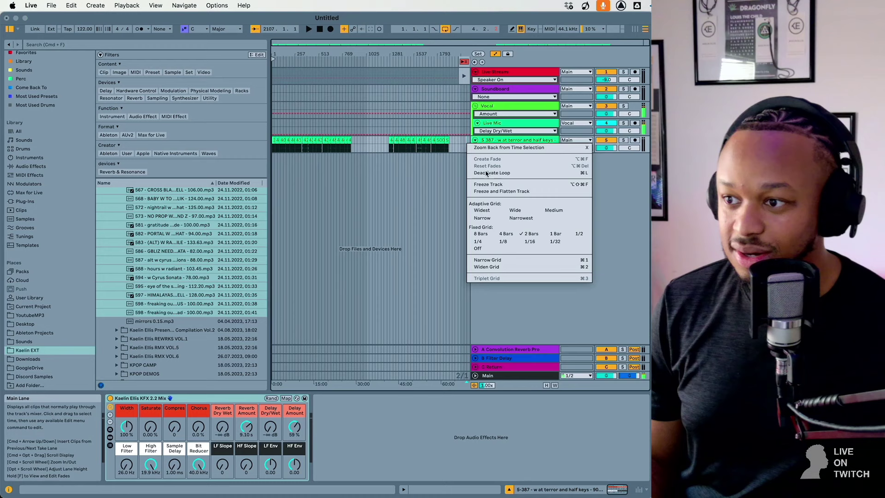
click(506, 233)
drag(457, 144, 364, 146)
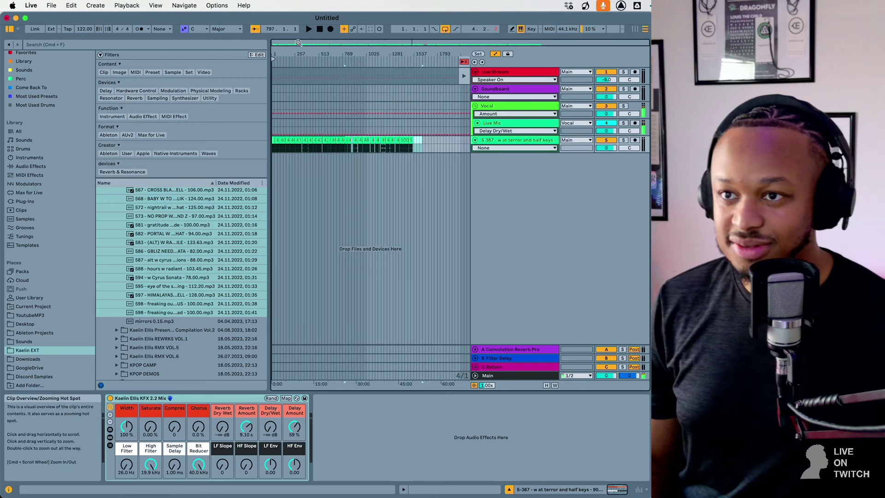
Zoom to the start of the track and play back from the first clip.
drag(286, 43, 274, 69)
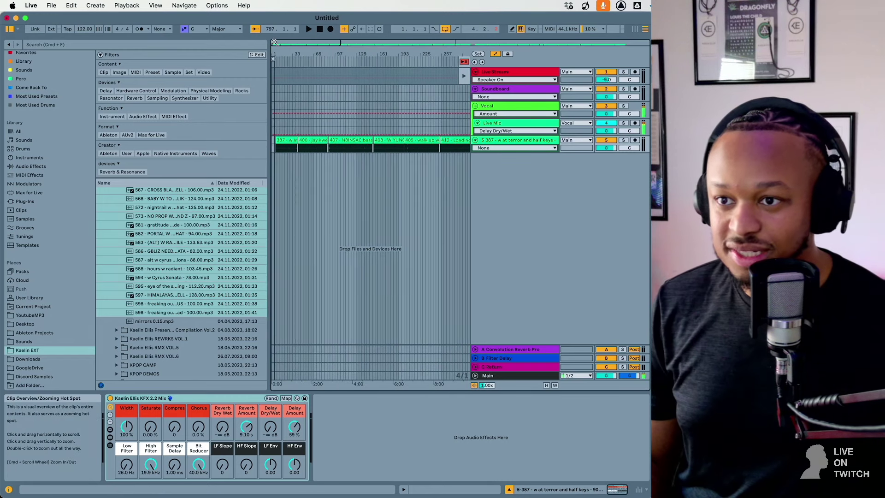
click(286, 147)
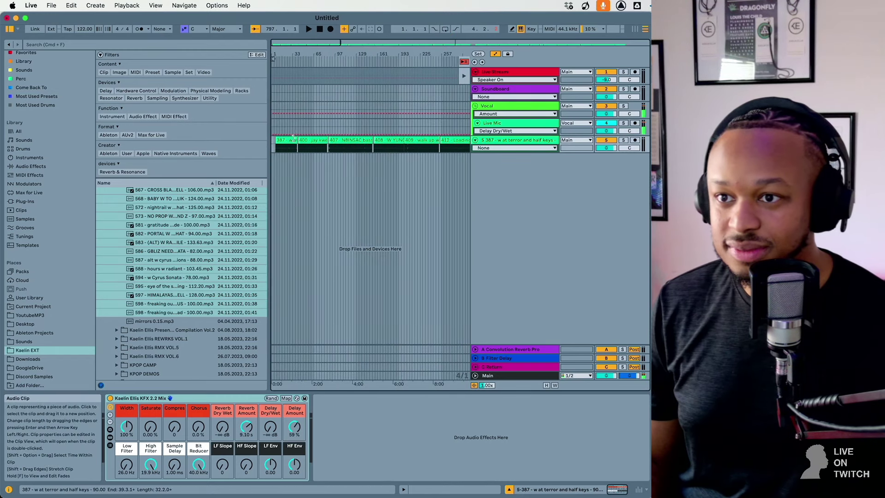
key(space)
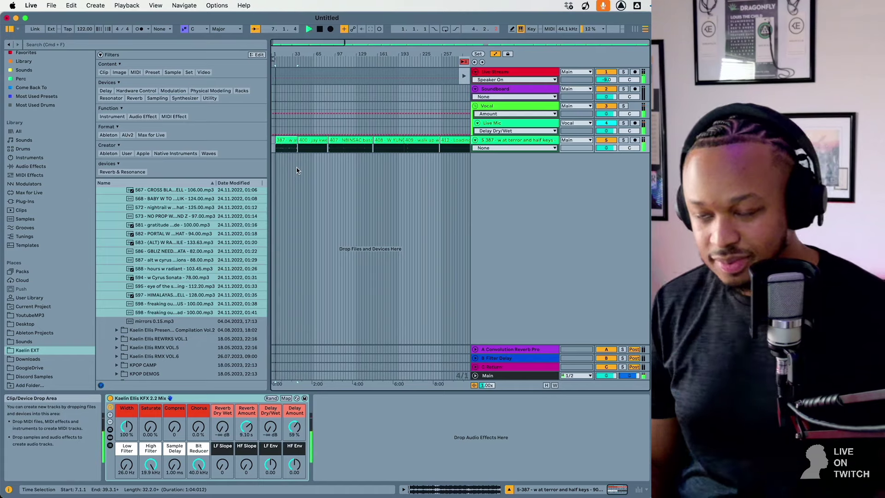
key(Tab)
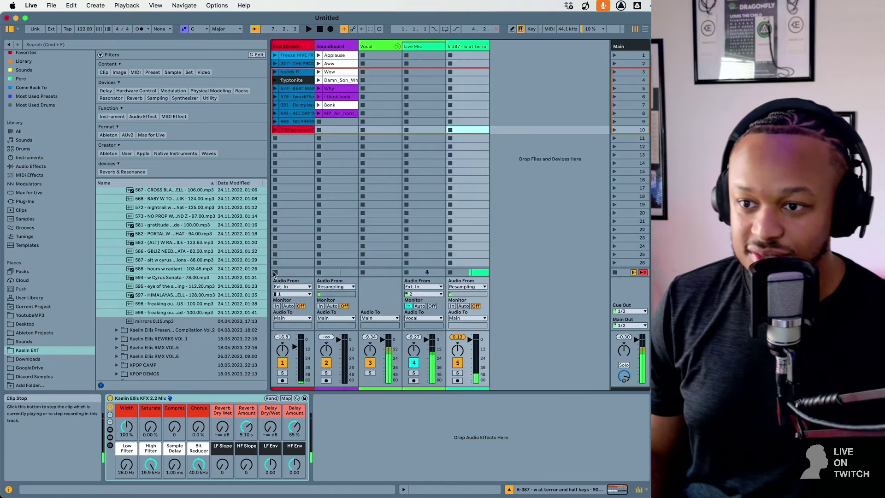
key(Tab)
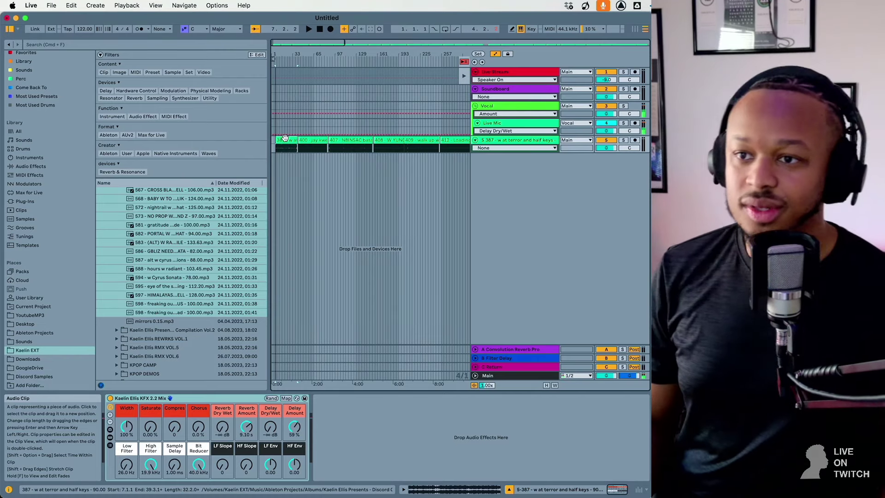
drag(276, 42, 276, 62)
right_click(316, 222)
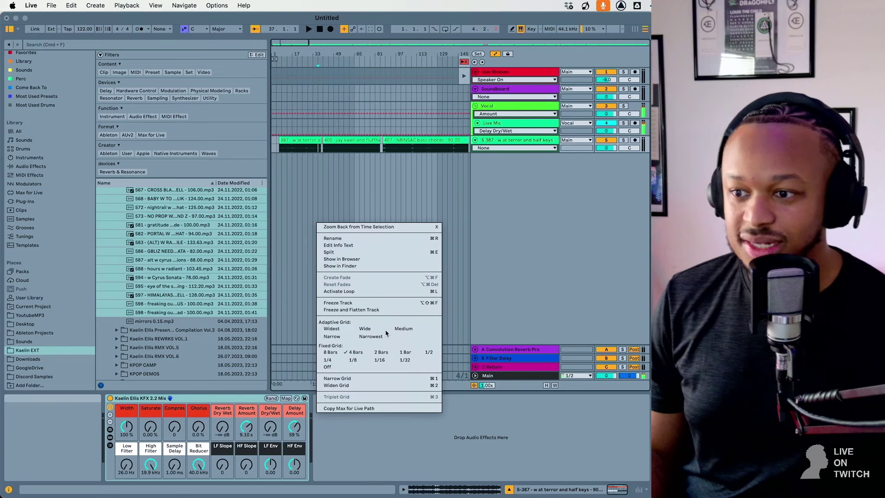
click(367, 208)
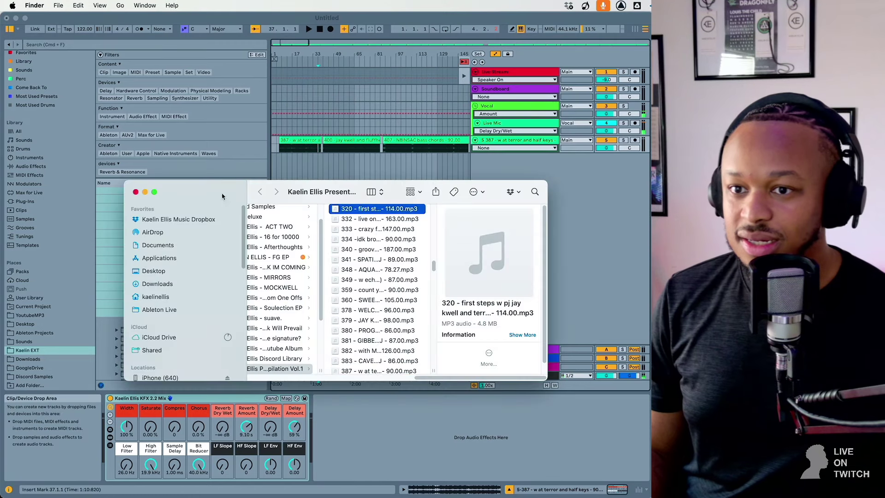
click(135, 192)
click(123, 179)
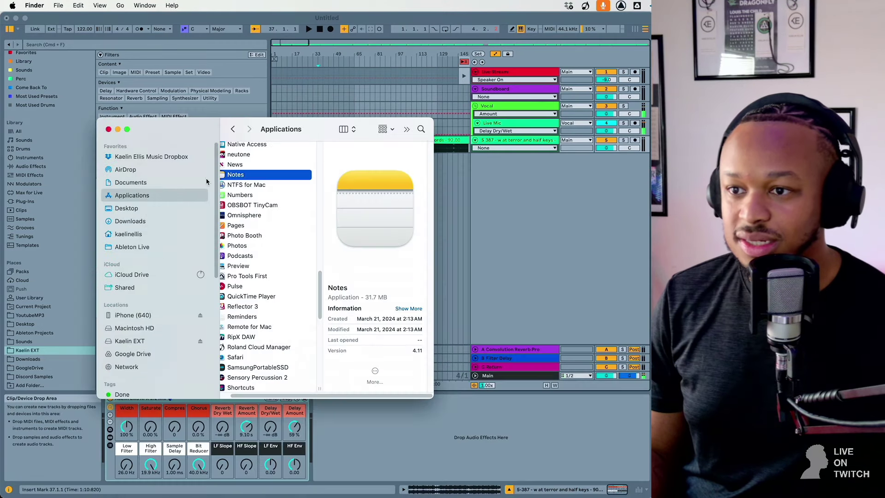
click(108, 129)
click(353, 216)
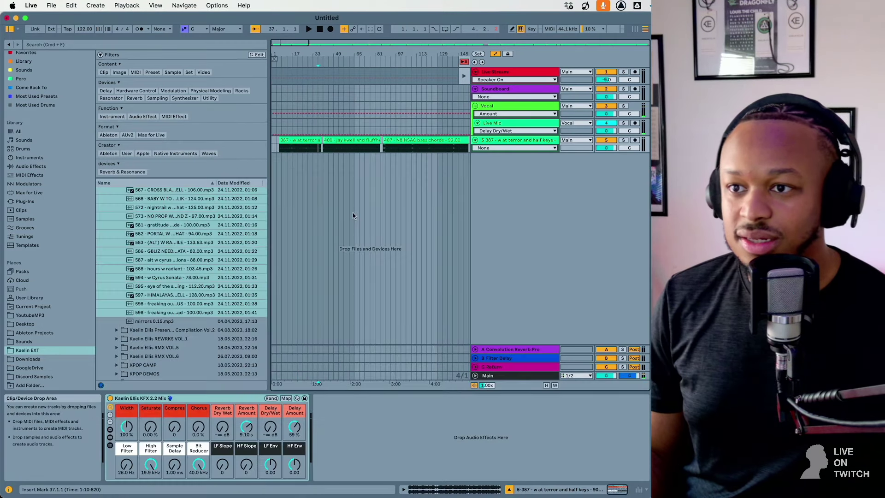
Move the first clip to the very start of the arrangement and open it in the clip view.
drag(285, 141, 278, 141)
double_click(295, 141)
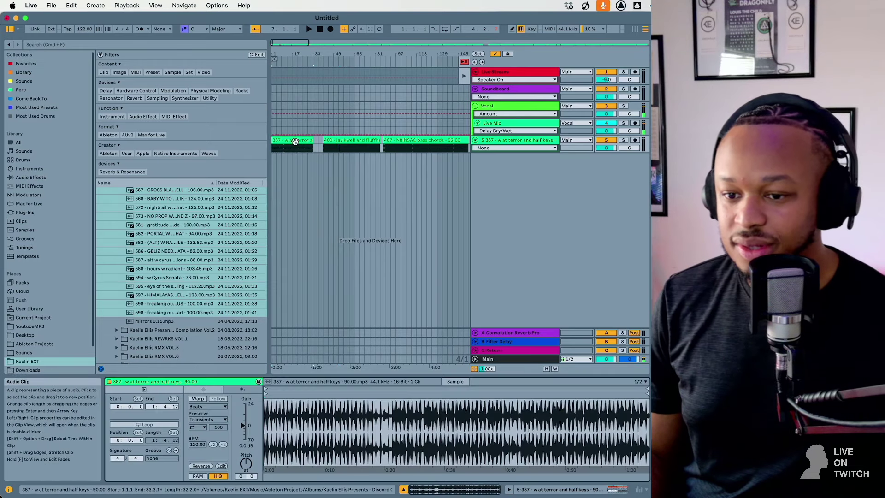
key(space)
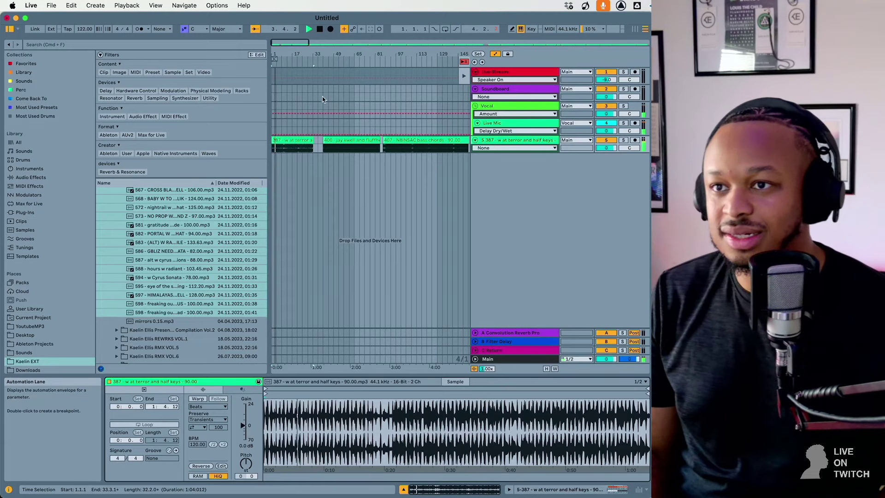
Audition the first few clips of the track by selecting them during playback.
drag(284, 42, 285, 33)
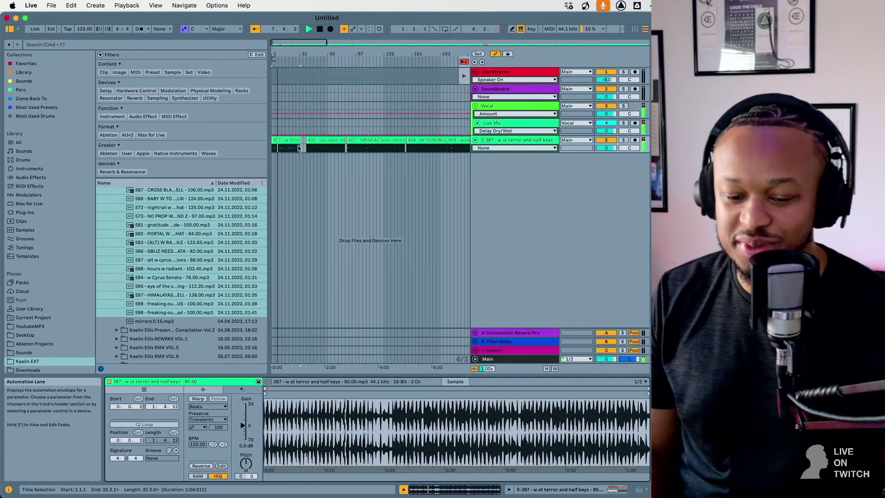
click(314, 141)
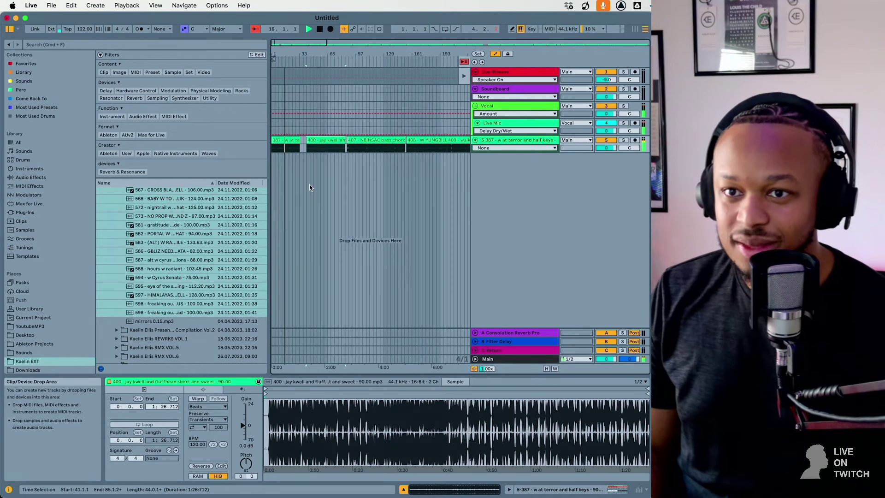
click(284, 141)
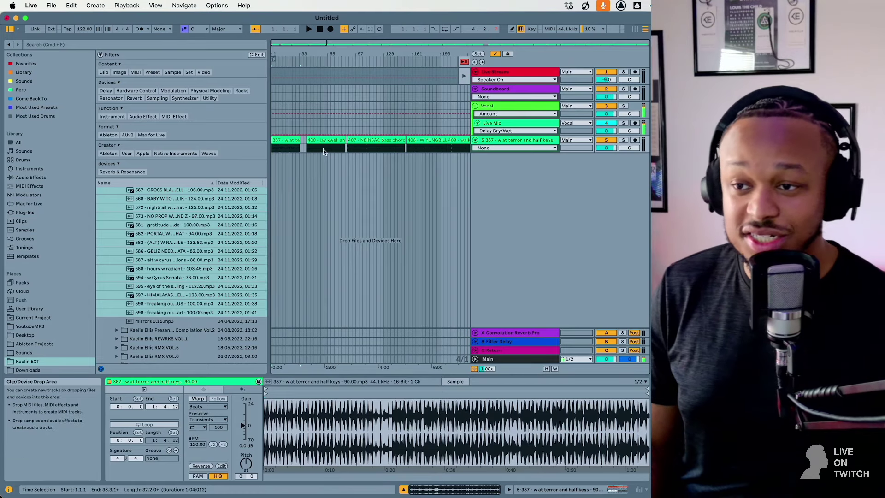
click(280, 150)
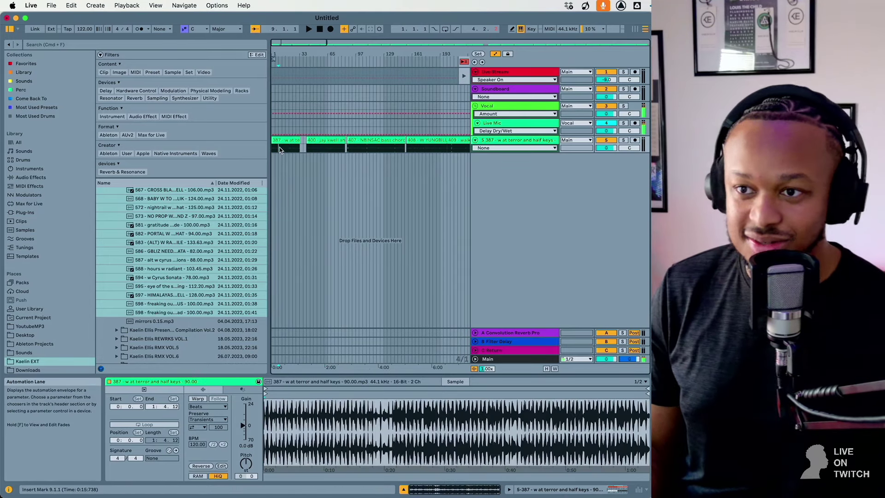
click(288, 140)
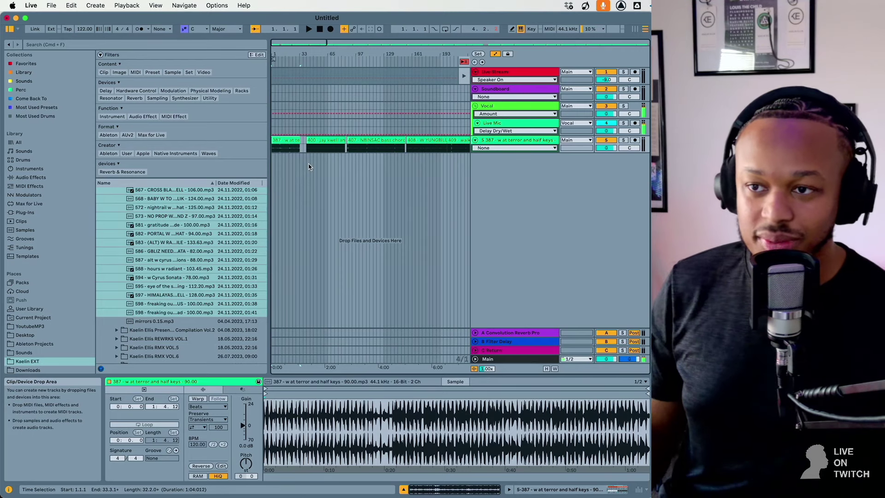
click(309, 144)
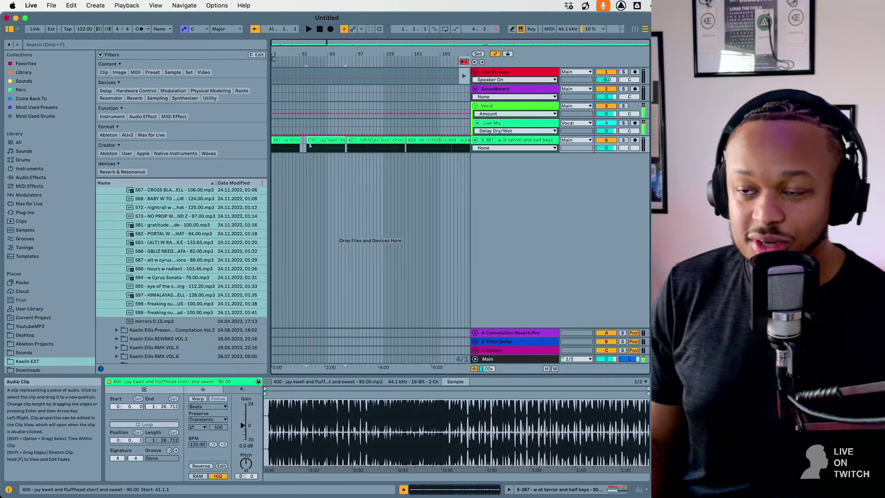
Select all clips and move every clip after the first onto a new track below the original.
drag(300, 44, 379, 45)
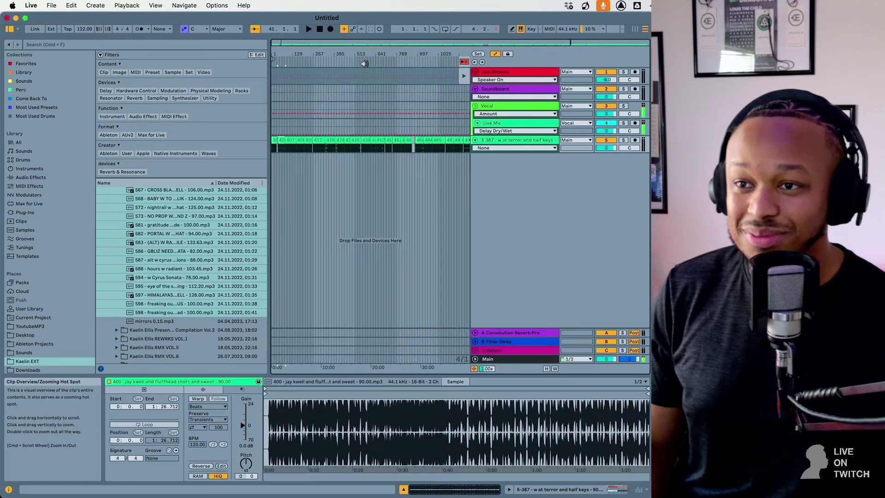
drag(295, 28, 294, 24)
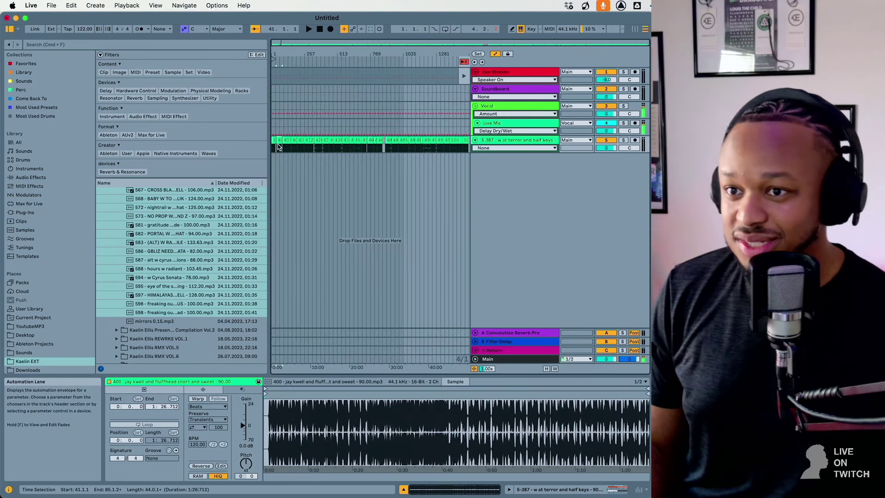
key(super+a)
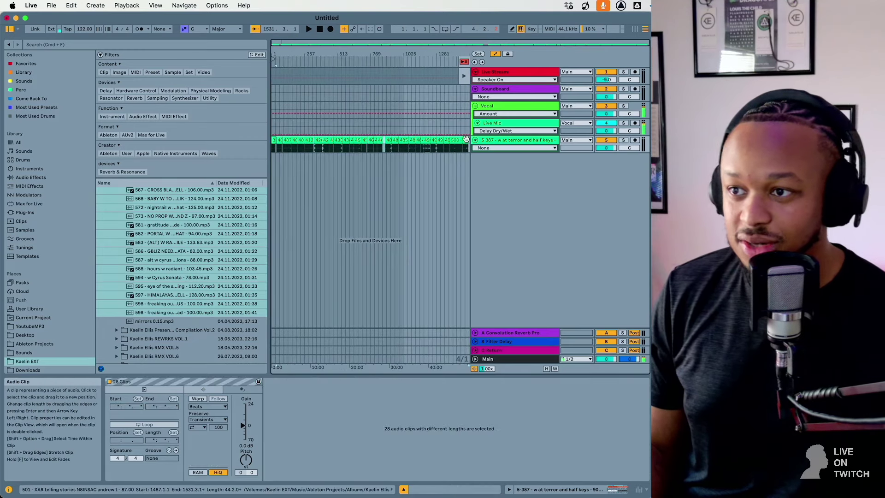
drag(291, 41, 291, 73)
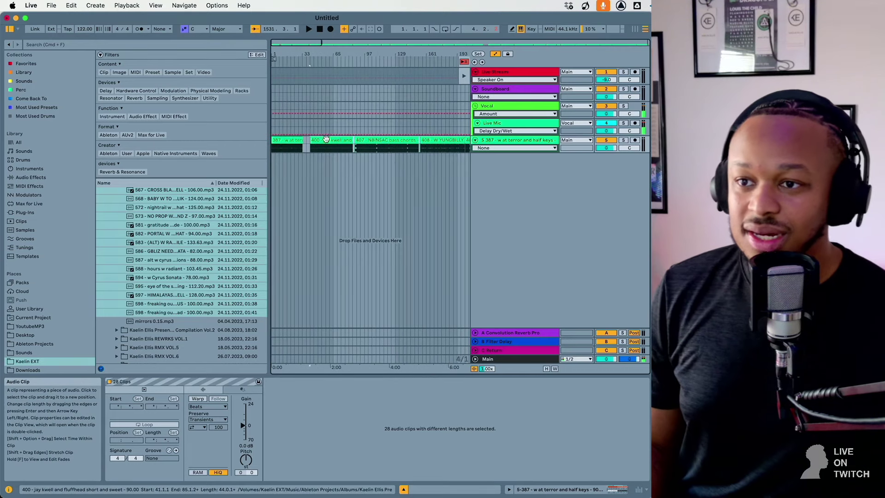
drag(323, 142, 318, 166)
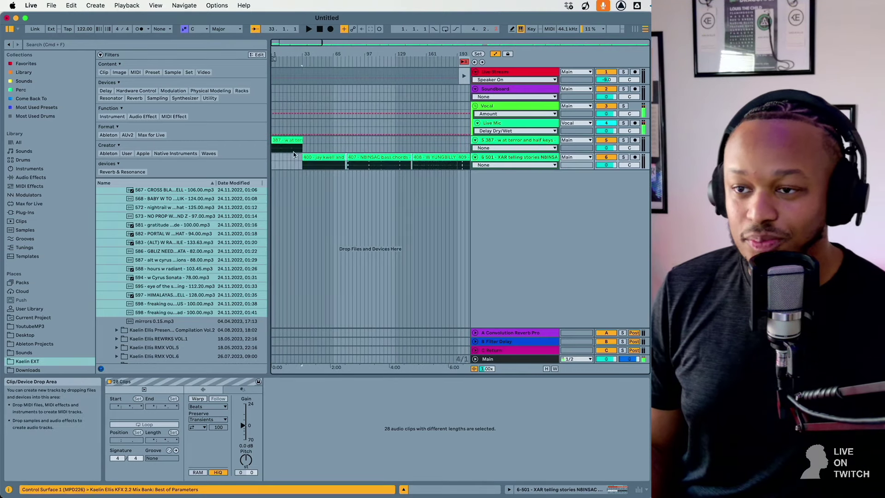
Audition the first clips on both tracks by selecting them during playback.
click(358, 159)
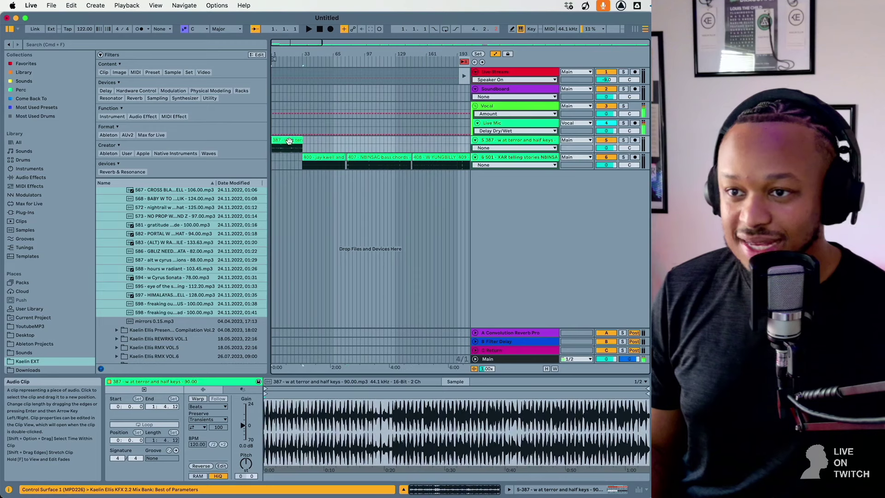
click(297, 162)
key(space)
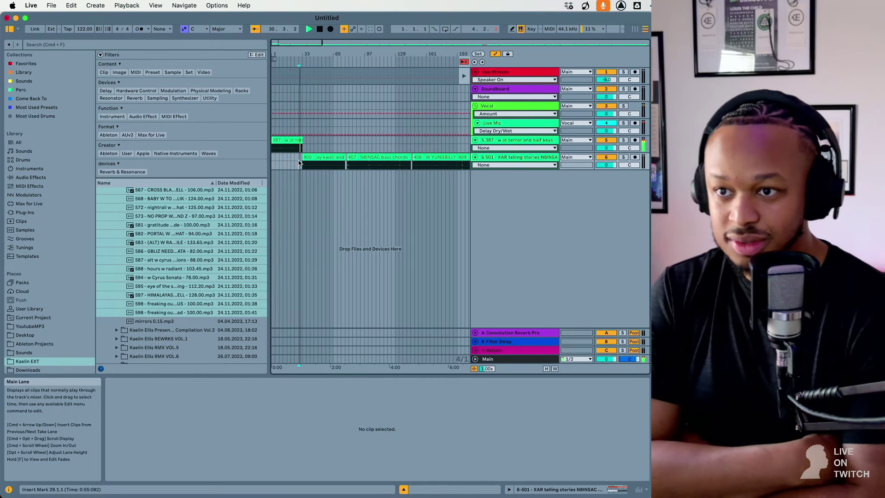
key(plus)
key(plus)
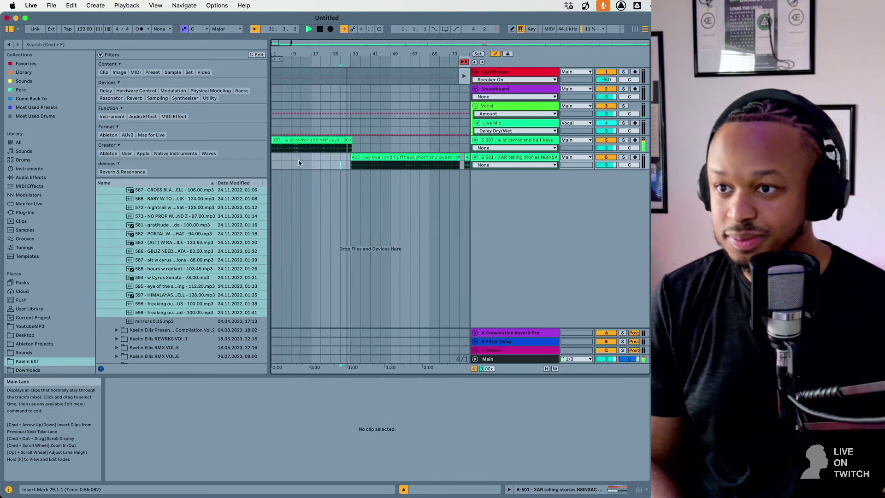
click(363, 156)
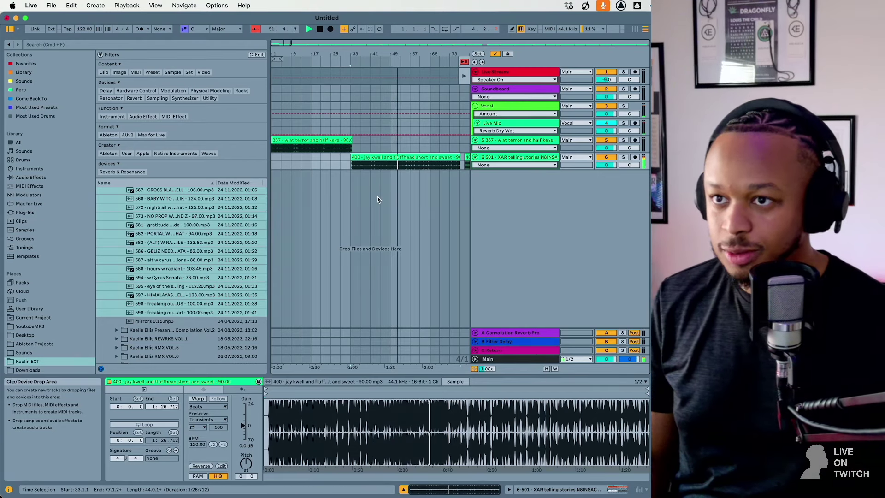
scroll(349, 222, down, 3)
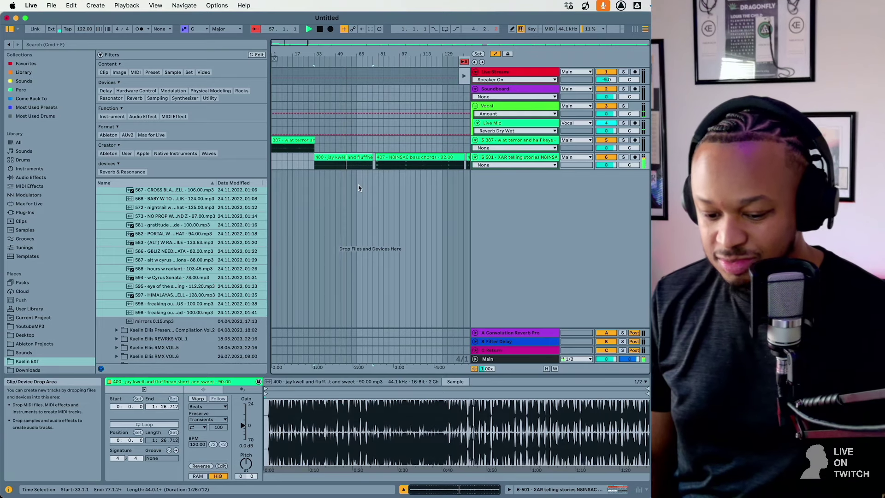
right_click(346, 158)
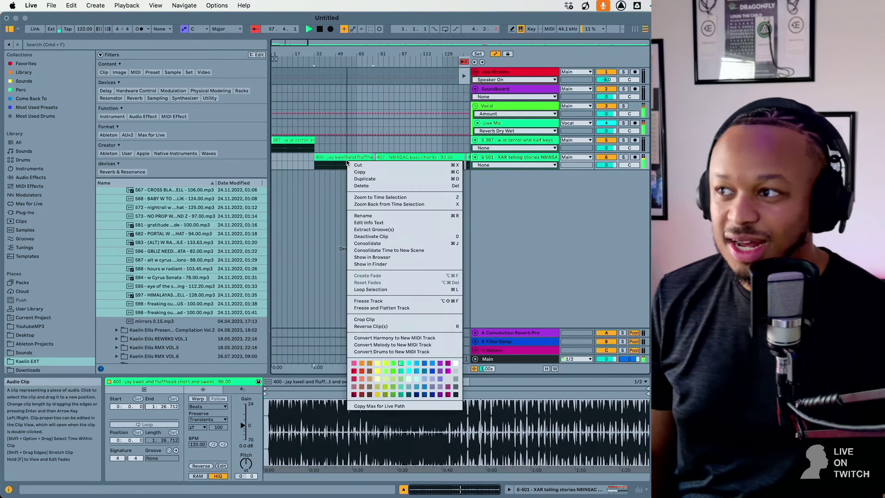
click(319, 131)
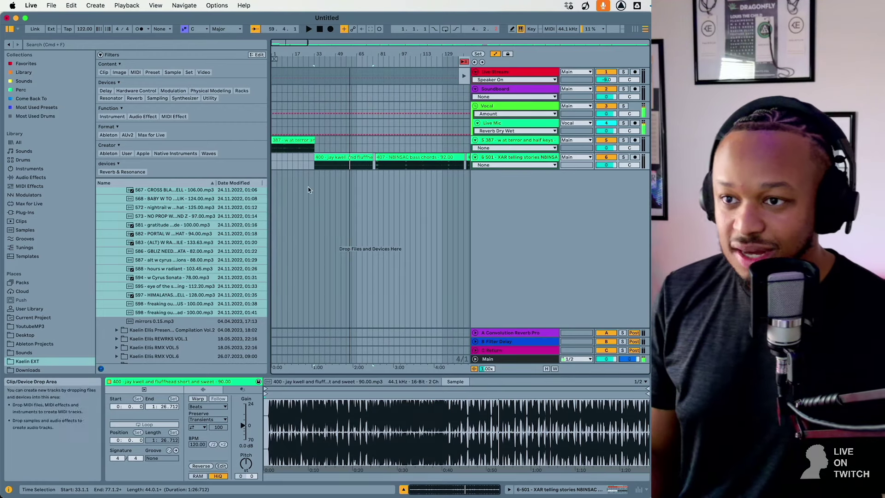
Color the first clip, 387 - w at terror and half keys, Fire Hydrant Red.
click(296, 140)
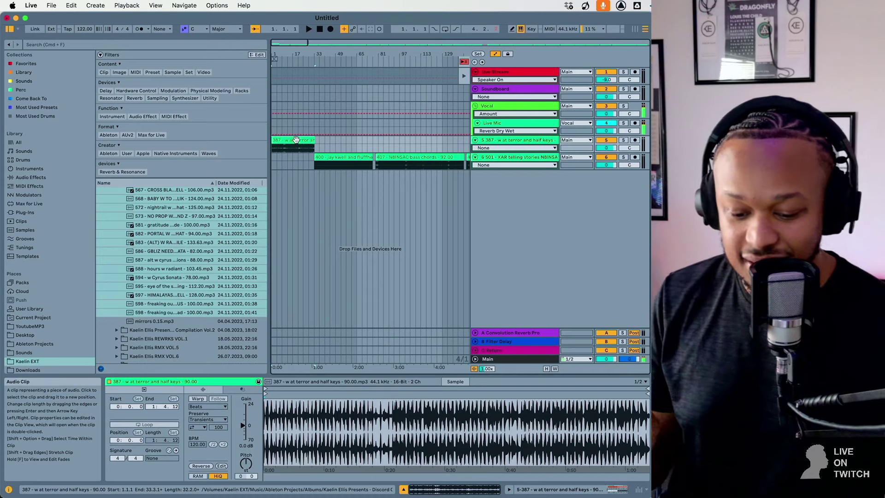
right_click(297, 141)
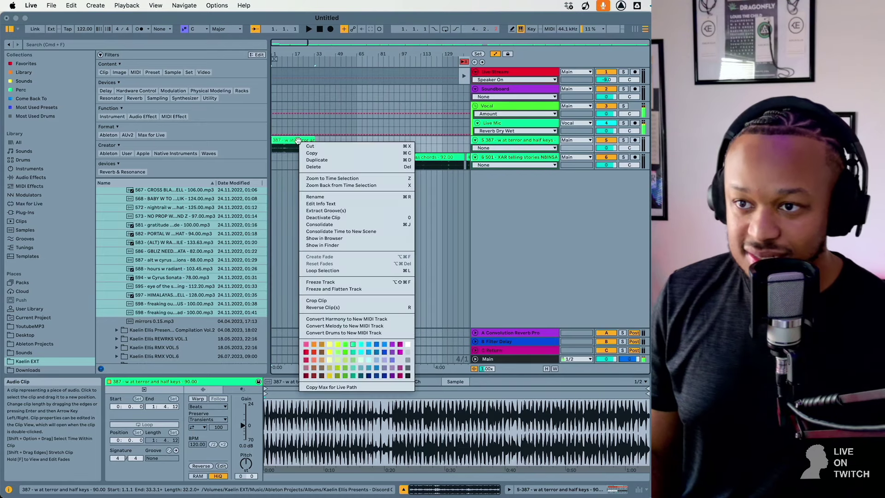
click(286, 147)
click(282, 148)
key(space)
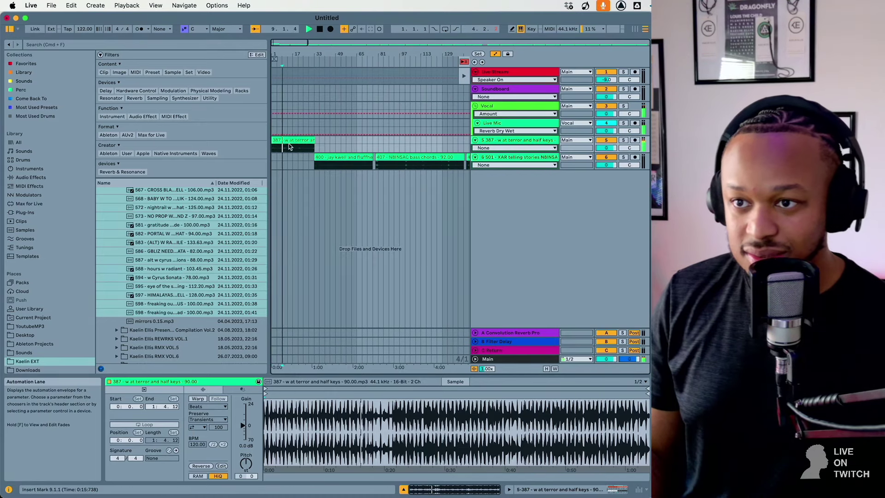
right_click(291, 140)
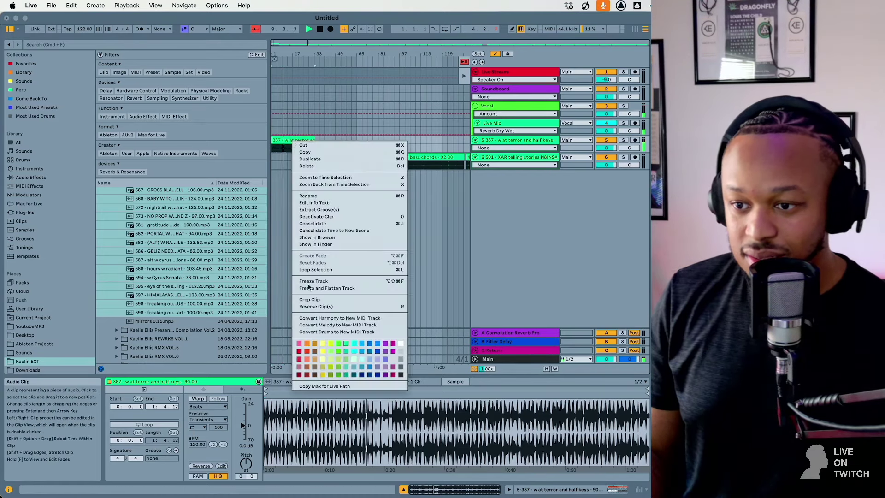
click(299, 351)
Color the 400 - jay kwell and fluffhead clip orange.
click(333, 157)
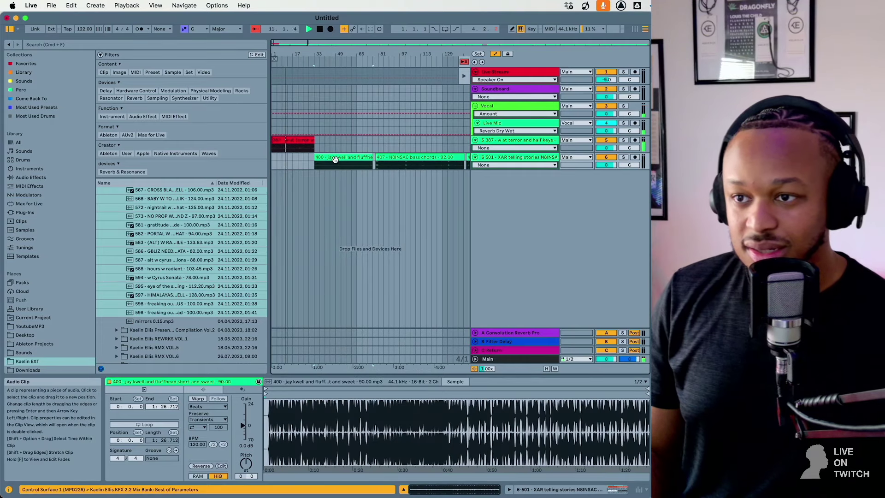
key(space)
click(341, 151)
double_click(346, 165)
key(space)
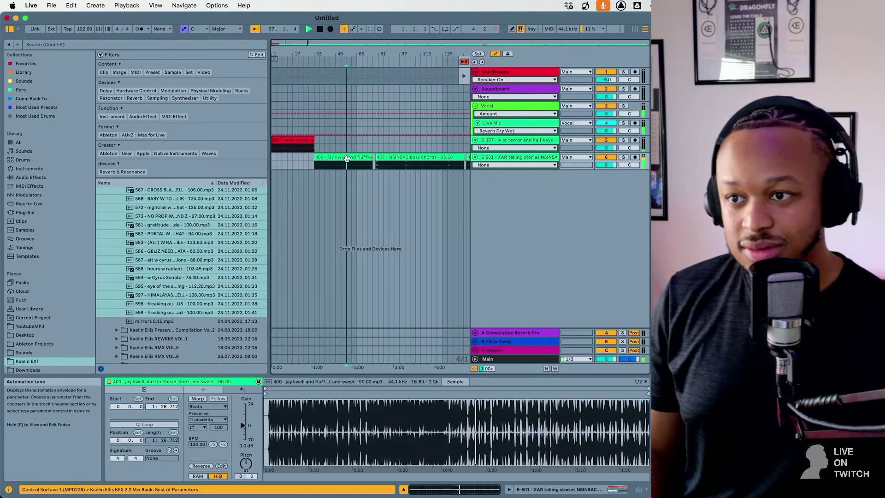
right_click(346, 158)
click(367, 364)
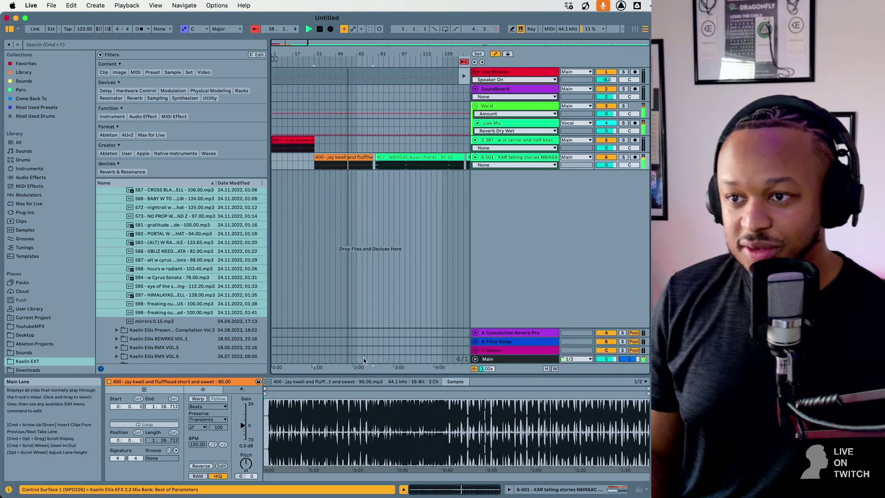
Zoom in on the junction between the 400 and 407 clips and play it back.
click(367, 168)
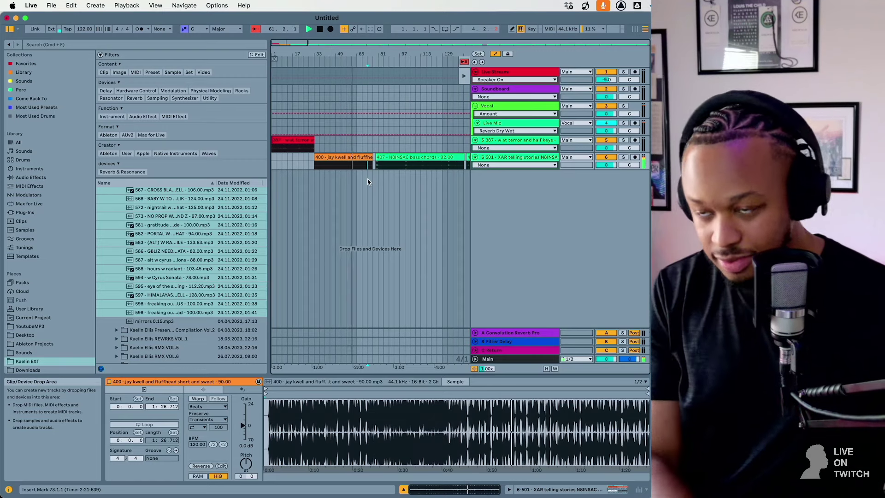
scroll(367, 182, up, 5)
click(395, 157)
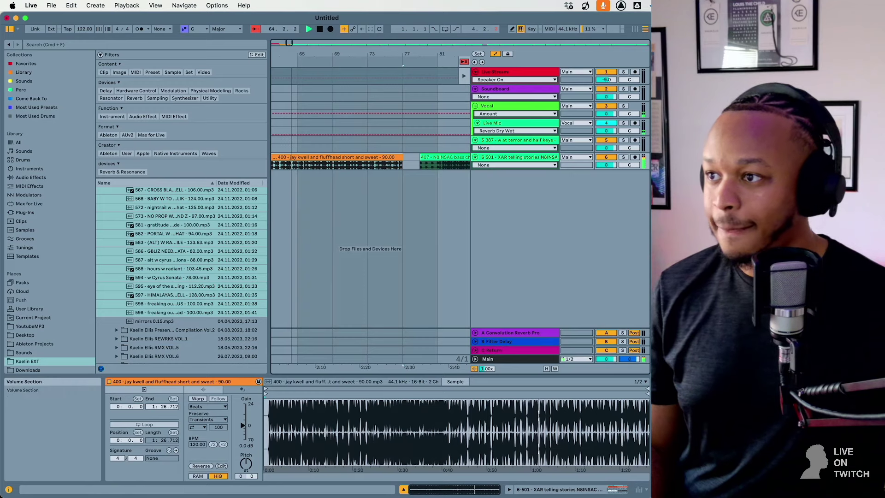
key(super+Tab)
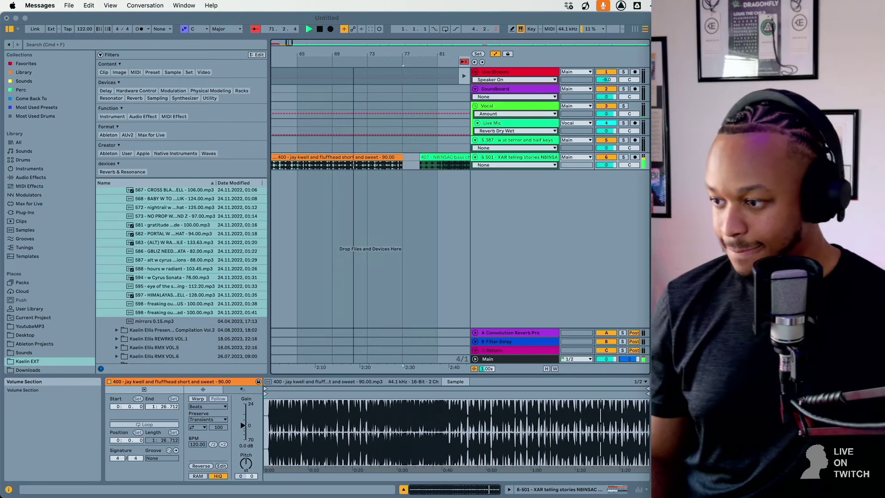
click(441, 267)
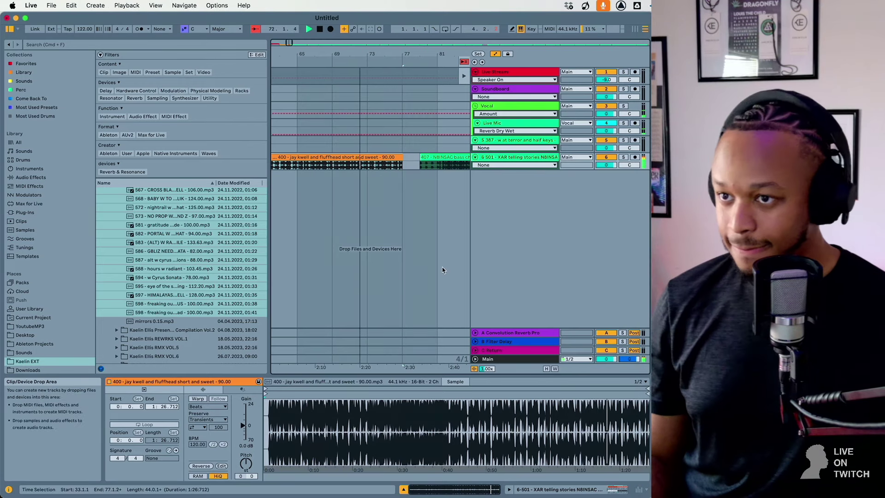
click(426, 221)
click(386, 212)
scroll(386, 212, right, 2)
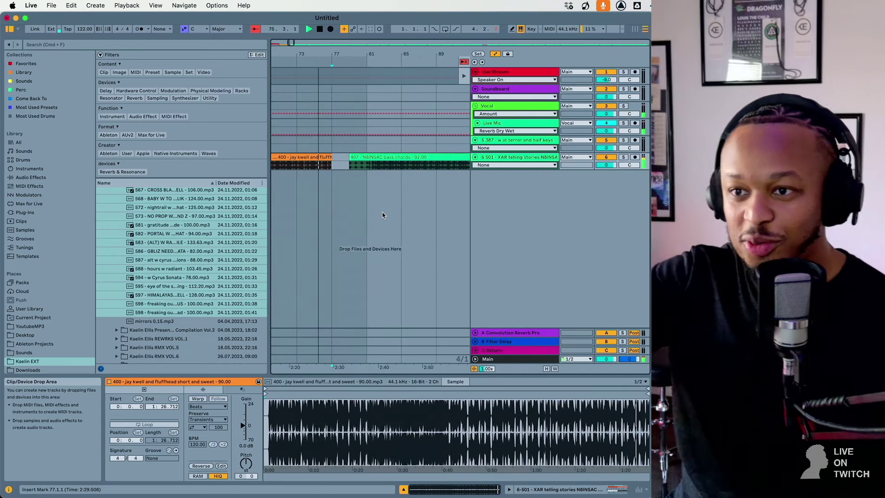
click(382, 211)
click(326, 156)
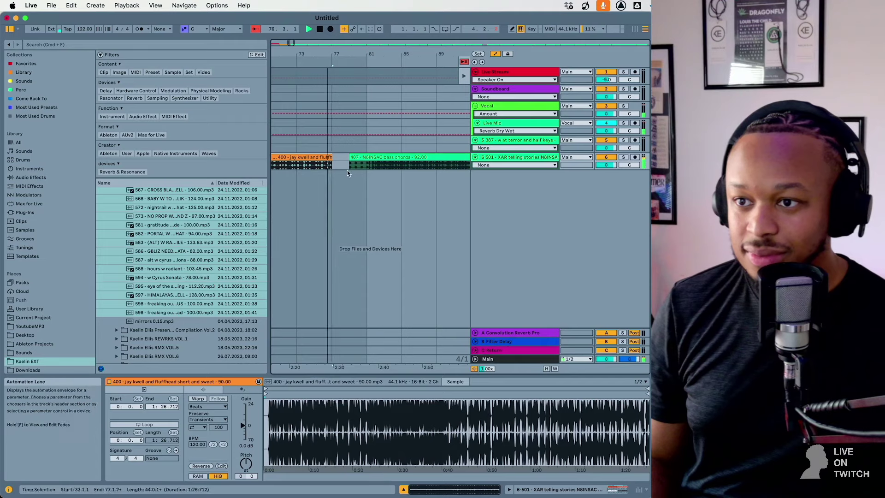
click(334, 165)
key(space)
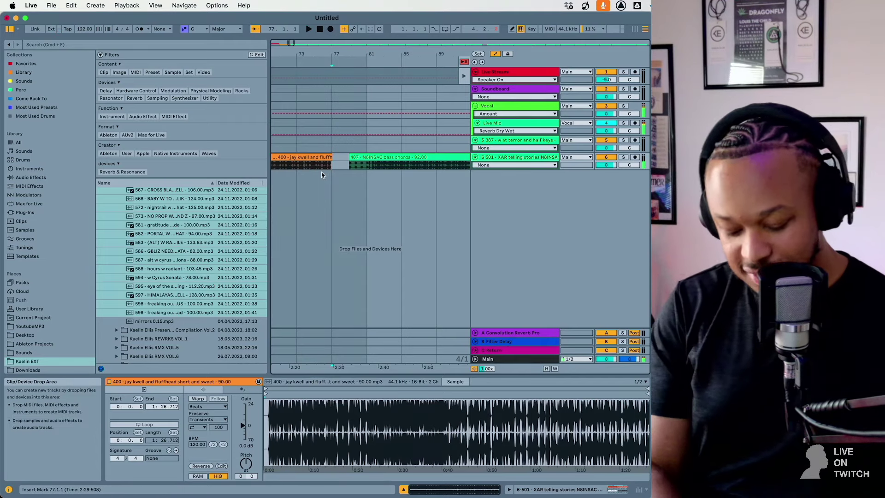
key(plus)
click(364, 164)
click(379, 158)
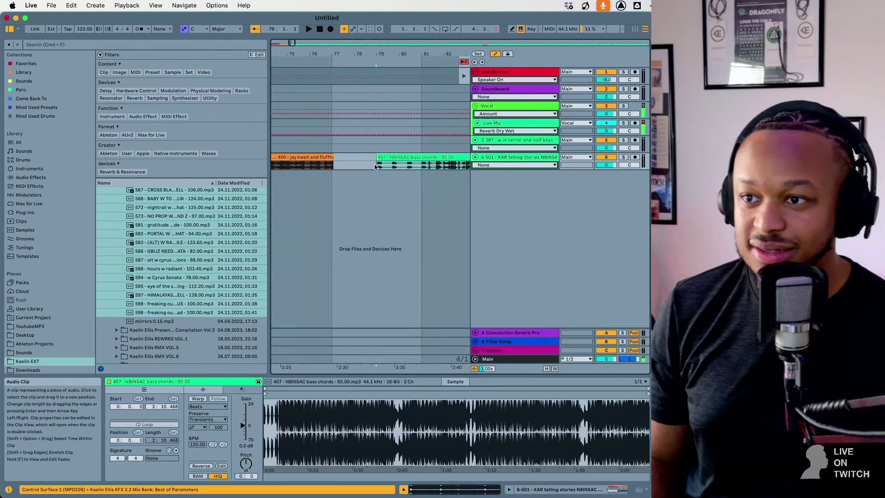
right_click(330, 195)
click(341, 340)
click(389, 156)
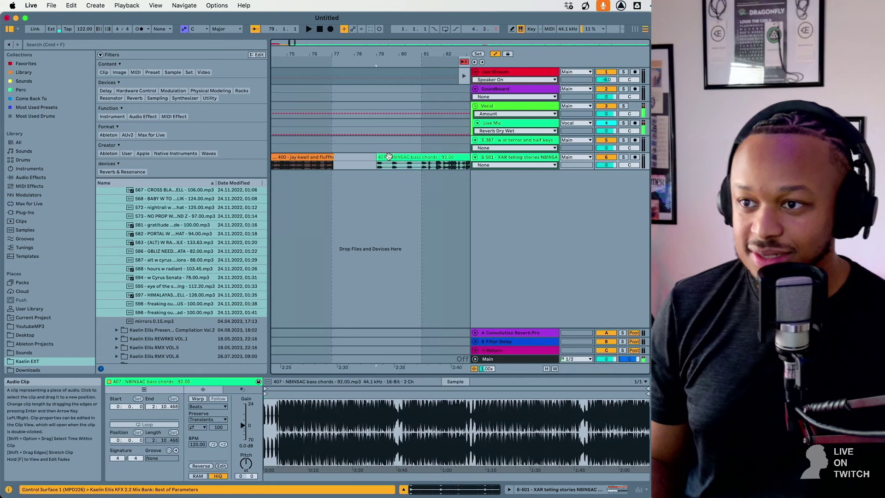
drag(388, 156, 345, 168)
key(super+z)
Set the grid to 2 Bars and move the 407 - NBNSAC bass chords clip left against the end of the 400 clip.
right_click(344, 181)
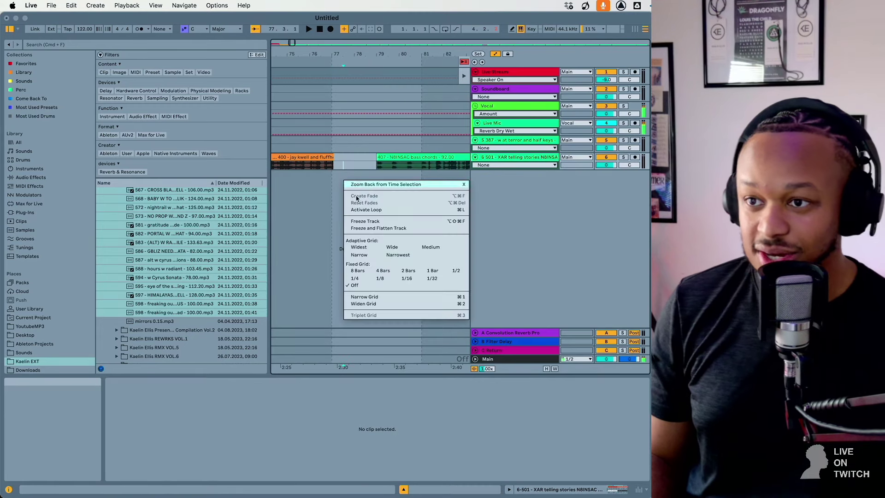
click(408, 270)
drag(382, 166, 367, 158)
scroll(368, 158, left, 4)
click(367, 158)
click(458, 200)
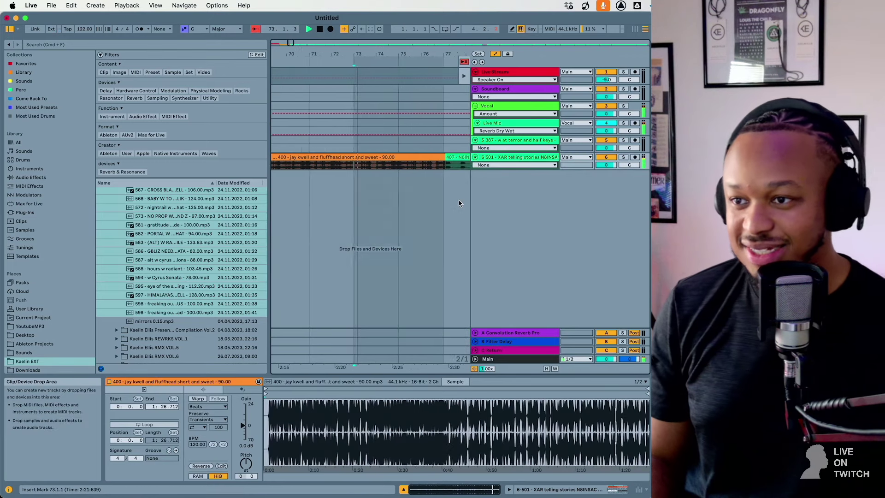
key(space)
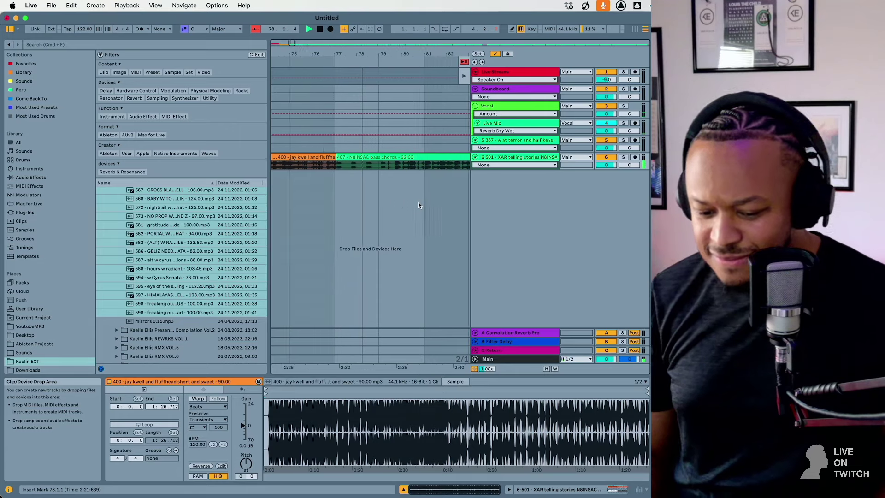
Color the 407 clip orange and play the arrangement back from the middle of the 400 clip.
right_click(377, 160)
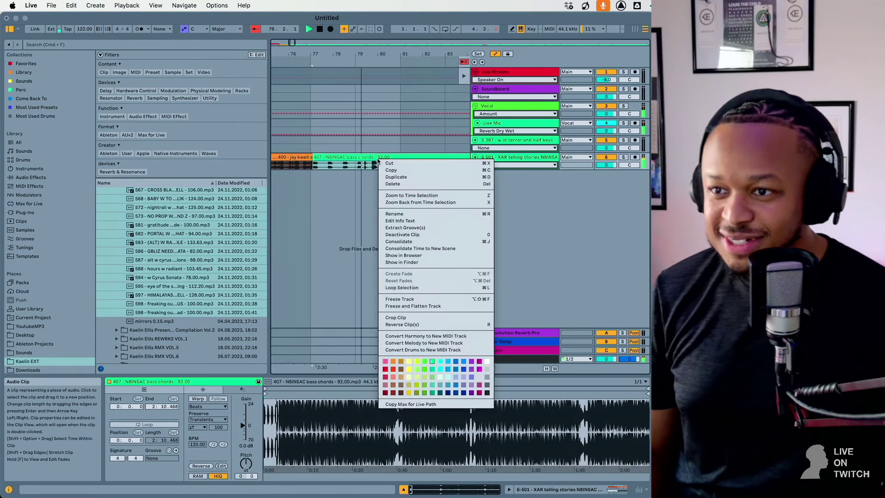
click(394, 363)
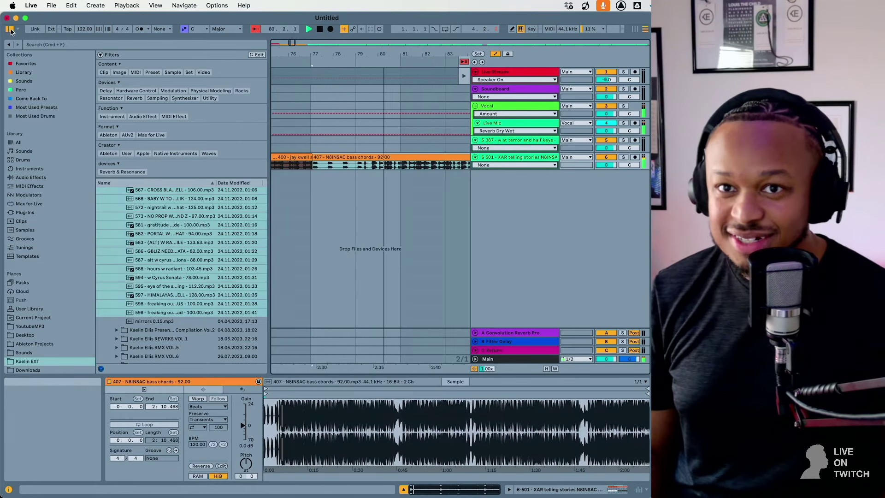
key(super+alt+b)
scroll(304, 316, down, 10)
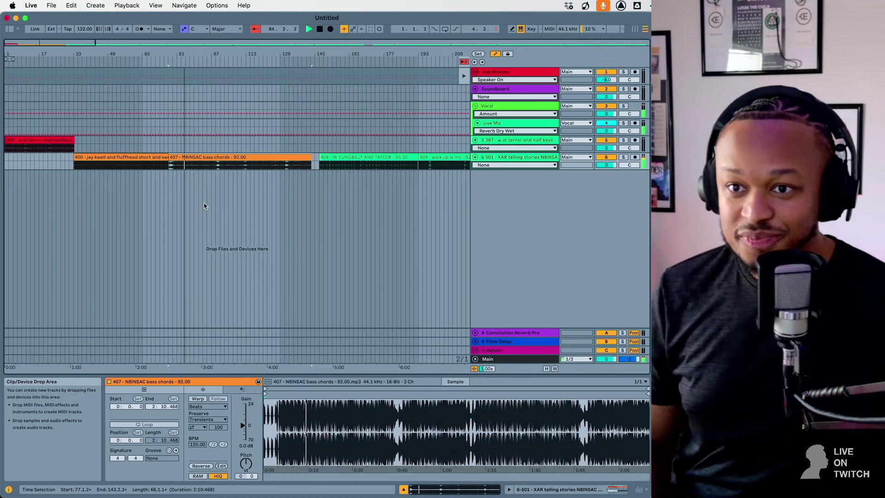
click(165, 167)
key(space)
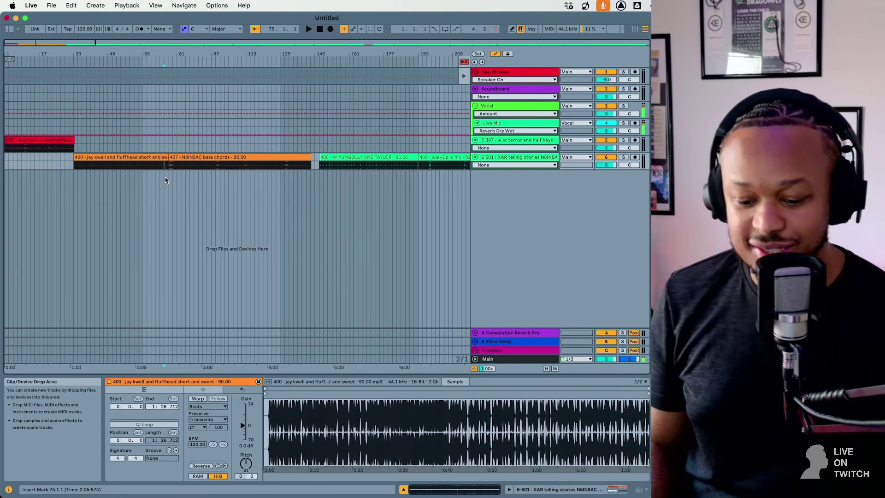
Move the 408 - W YUNGBILLY AND TAYLOR clip left so it starts right at the end of the 407 clip.
key(space)
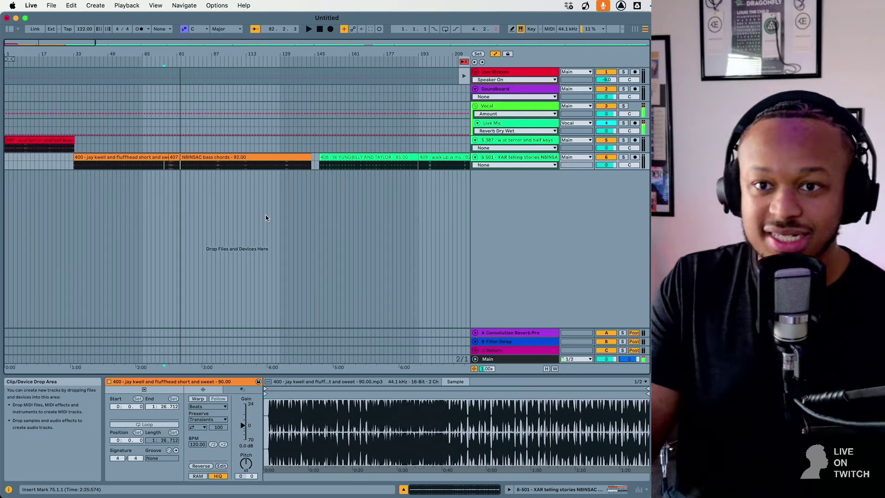
click(212, 230)
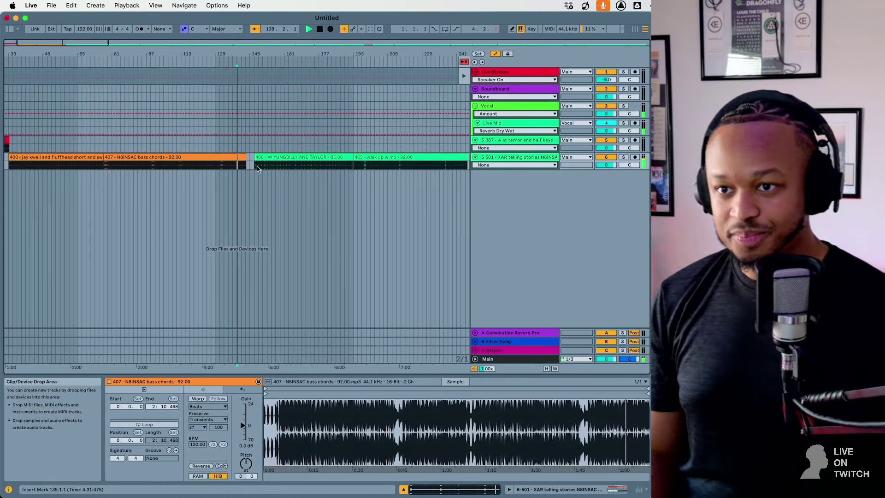
click(269, 158)
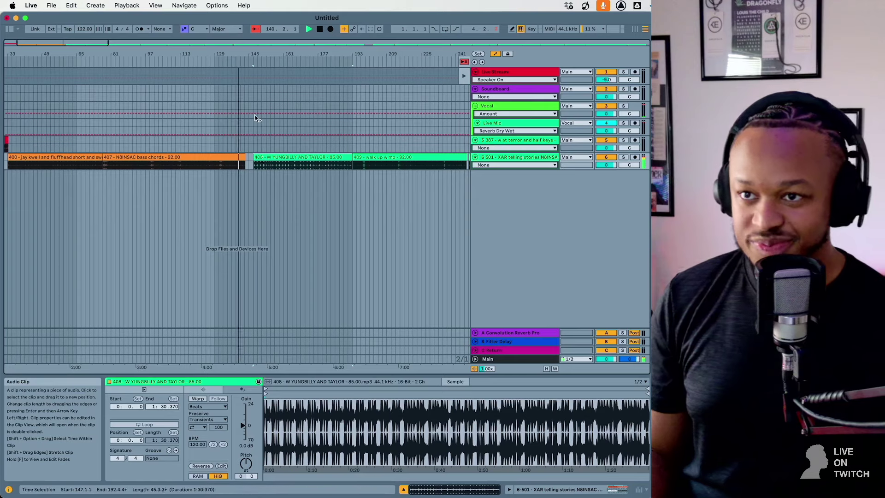
drag(198, 54, 198, 79)
drag(269, 54, 252, 79)
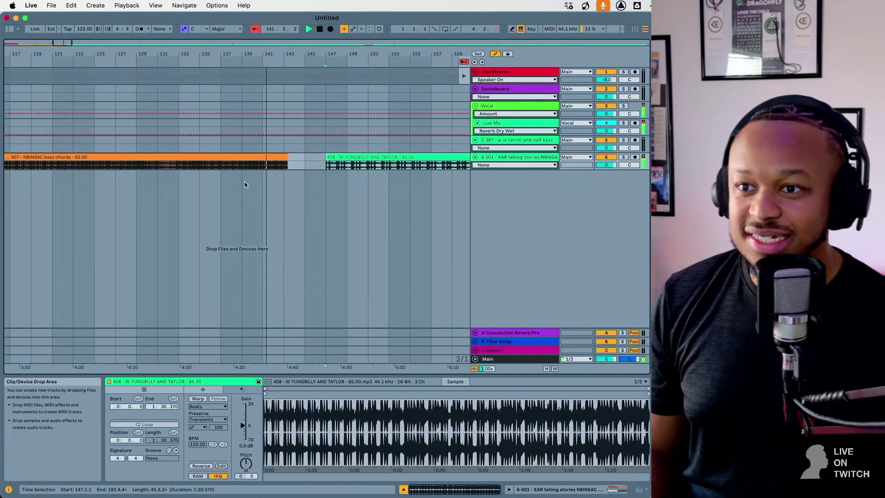
key(space)
drag(338, 158, 292, 165)
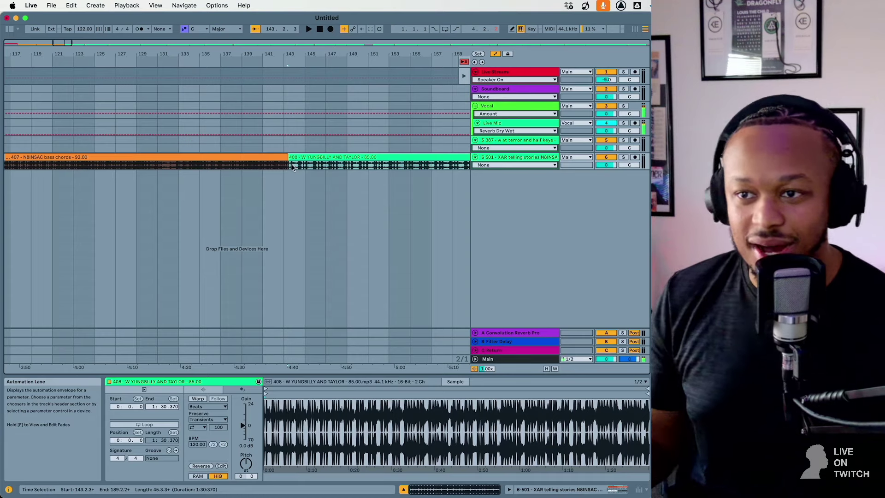
click(263, 165)
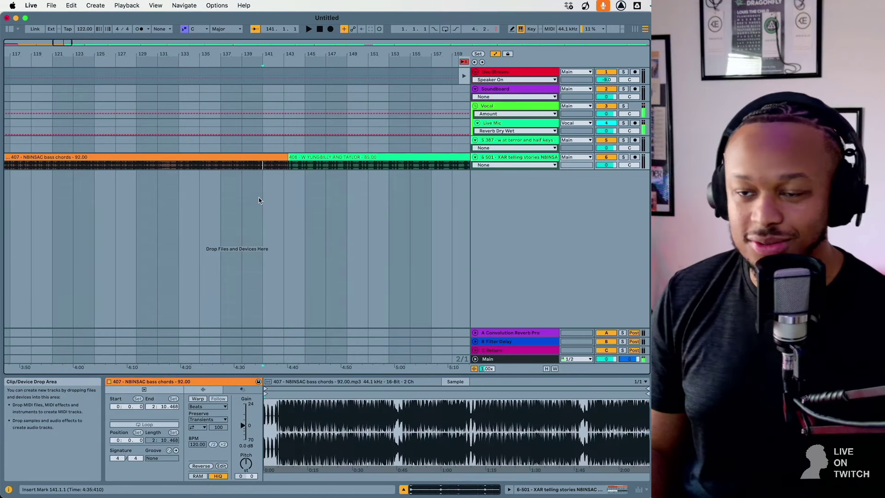
Move the 407 - NBNSAC bass chords clip down onto a new track of its own.
scroll(192, 200, left, 10)
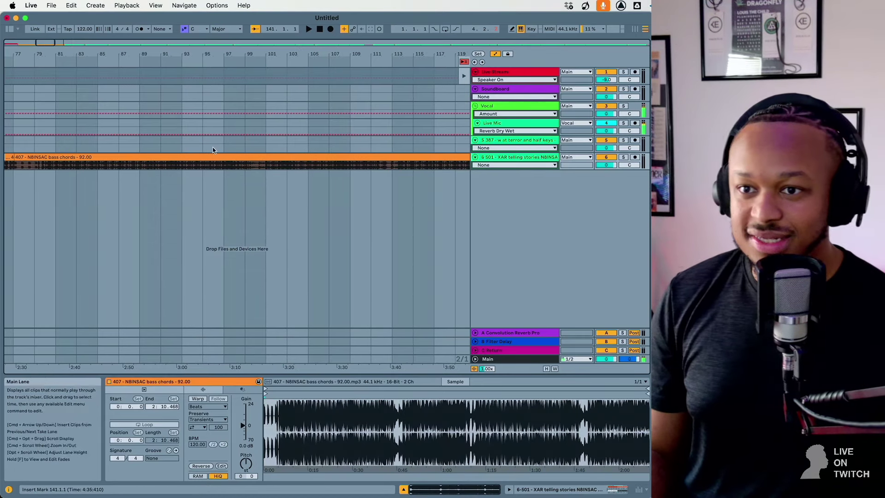
drag(211, 155, 210, 175)
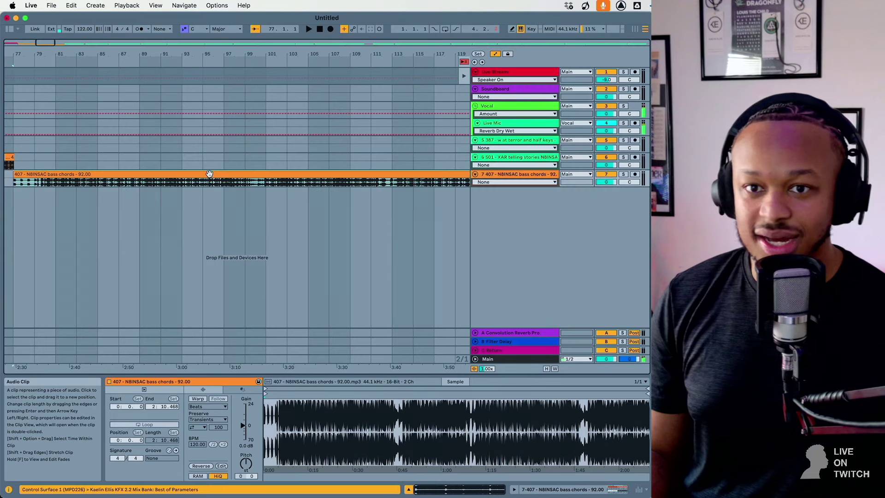
scroll(209, 175, left, 2)
scroll(210, 173, left, 4)
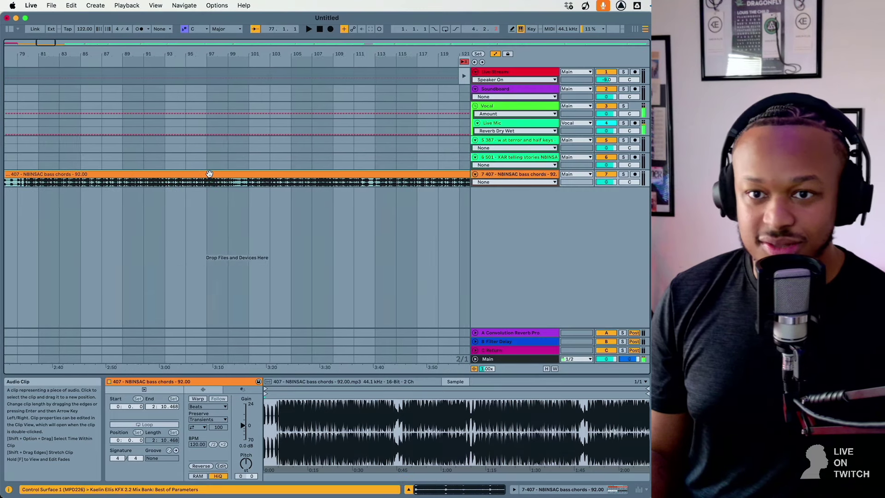
key(super+z)
drag(162, 165, 157, 174)
scroll(157, 173, right, 2)
scroll(156, 172, right, 15)
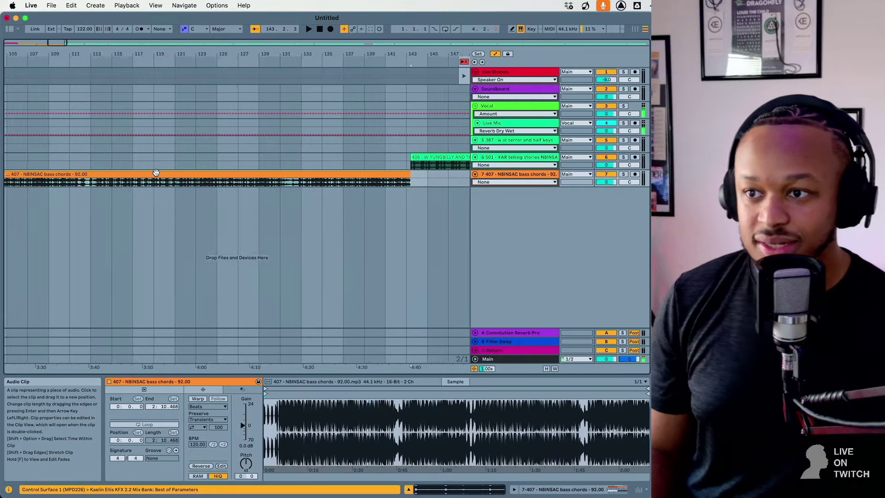
Color the 408 clip Fire Hydrant Red and move it onto a new track below the 407 track.
click(331, 163)
drag(332, 165, 330, 175)
click(296, 182)
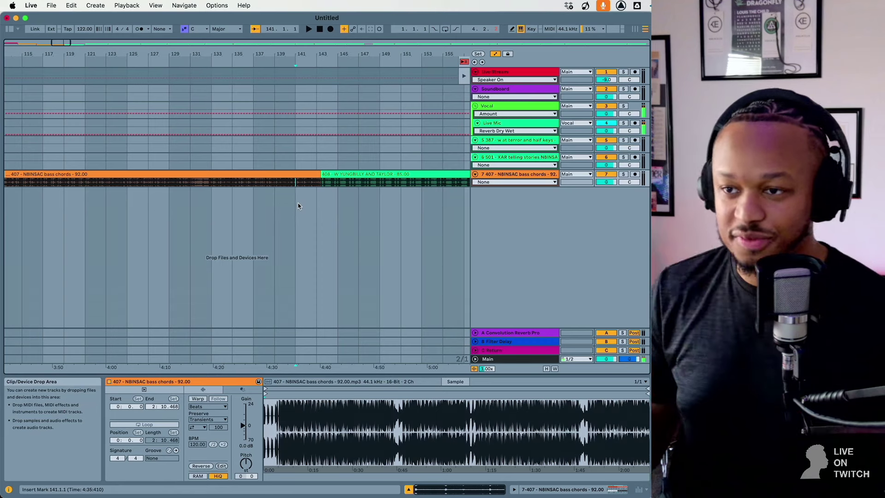
key(space)
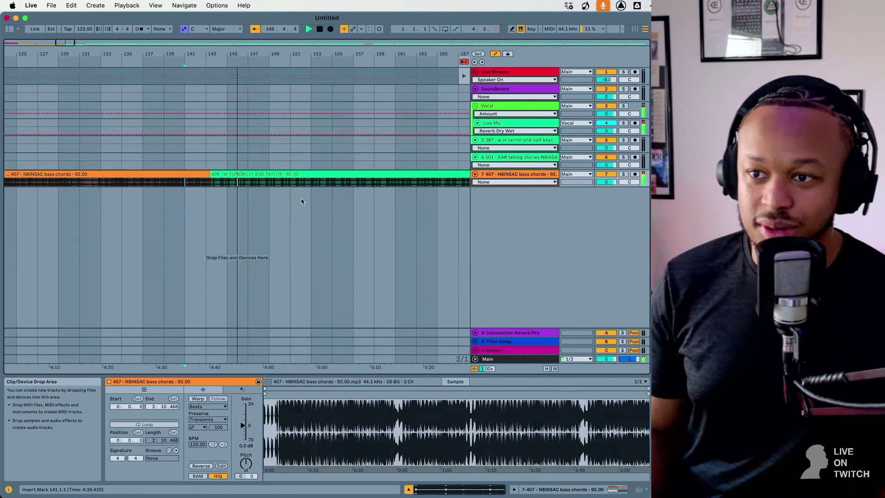
right_click(312, 176)
click(319, 385)
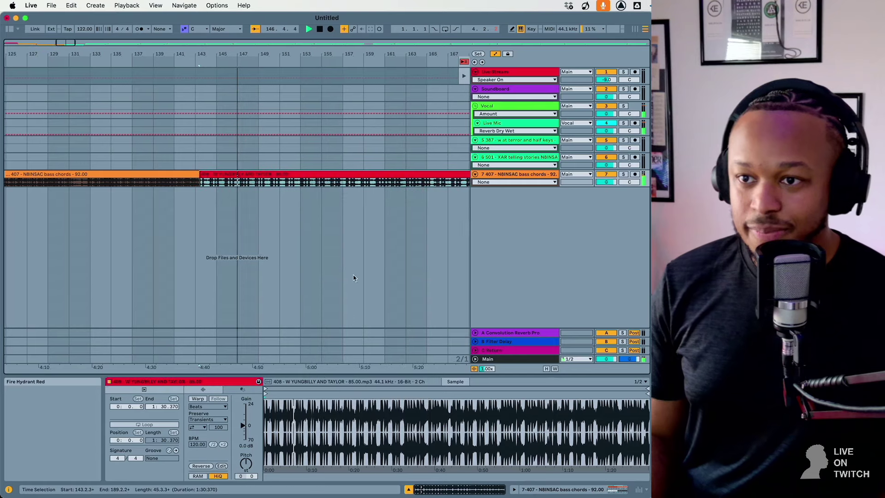
drag(326, 188, 324, 189)
scroll(324, 189, right, 8)
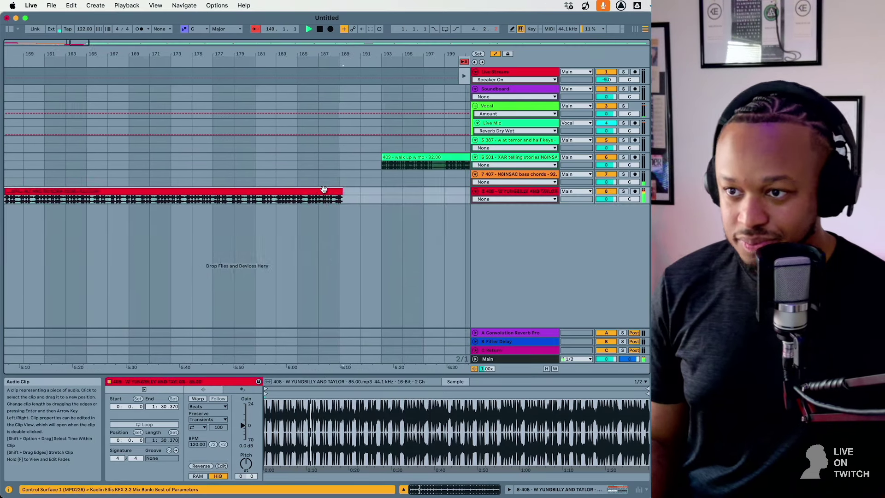
Survey the clips across the arrangement tracks, checking the 409 and 408 clips.
click(378, 154)
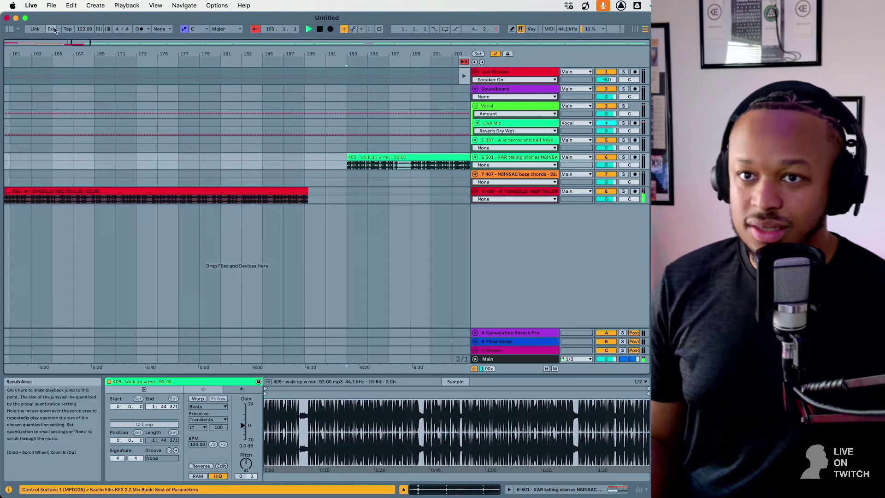
key(minus)
key(minus)
key(minus)
scroll(380, 157, down, 3)
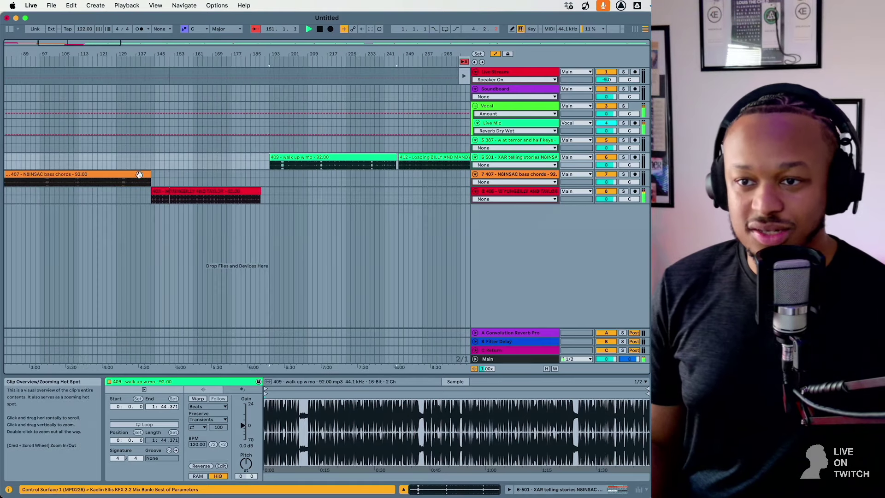
scroll(321, 159, left, 5)
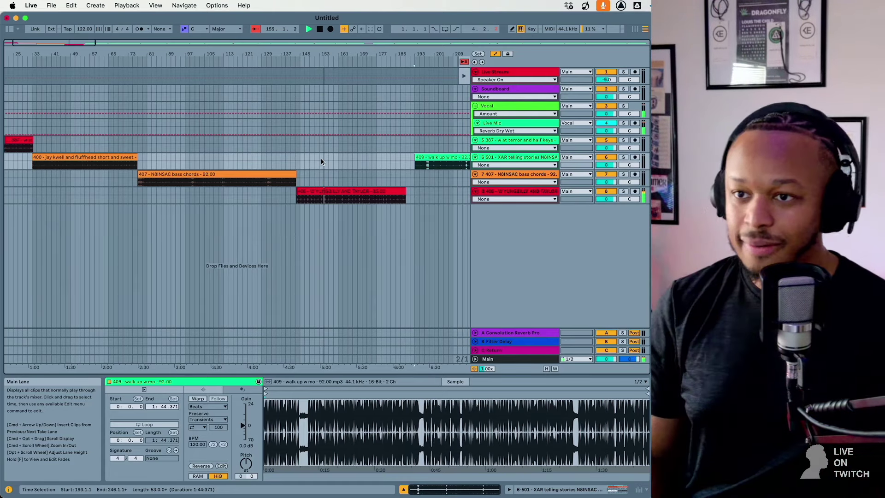
scroll(369, 168, right, 3)
scroll(376, 171, right, 1)
click(294, 172)
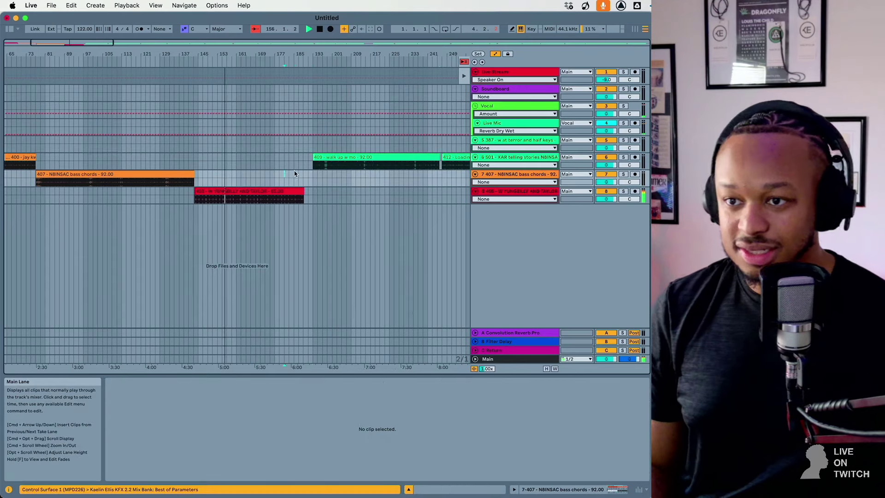
click(304, 191)
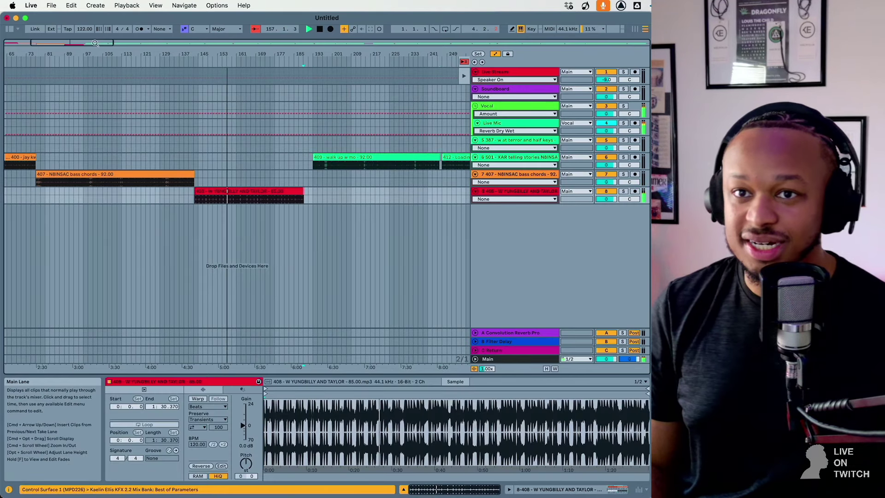
drag(254, 53, 253, 87)
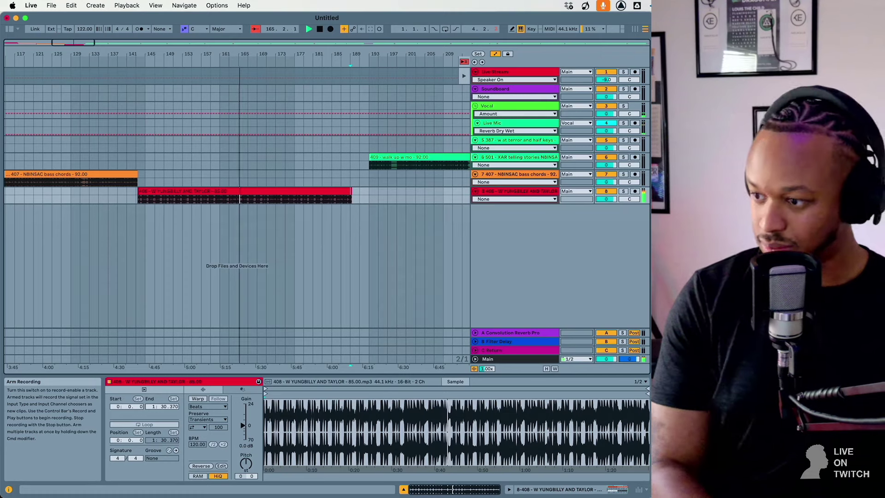
key(super+Tab)
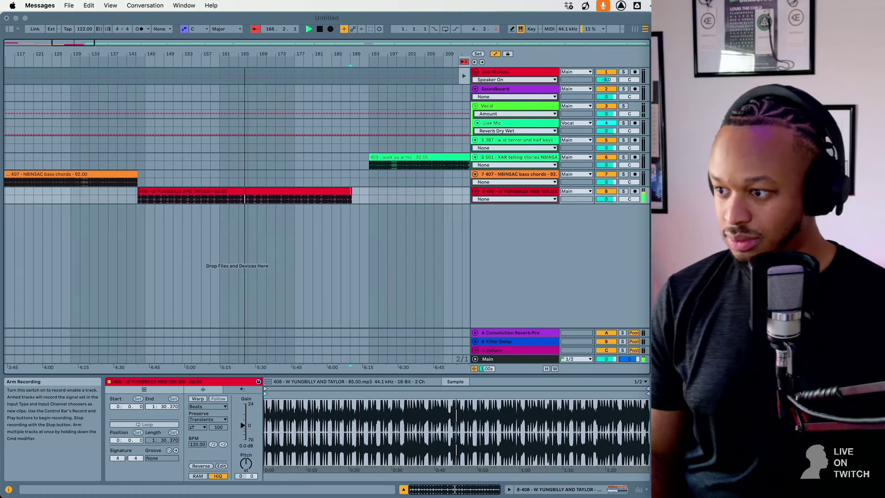
click(358, 243)
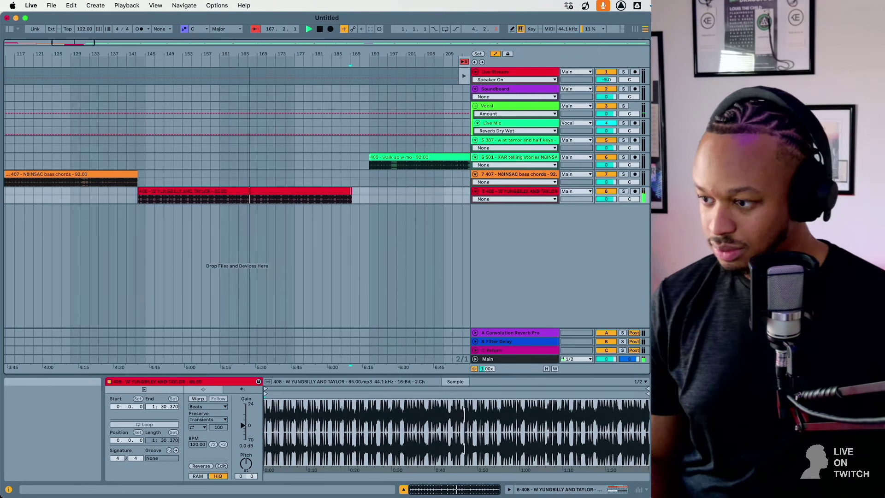
key(super+Tab)
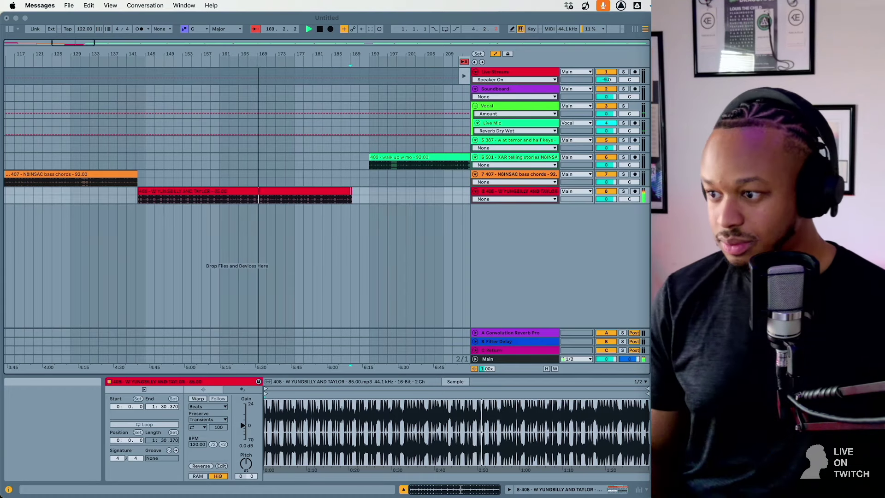
click(343, 207)
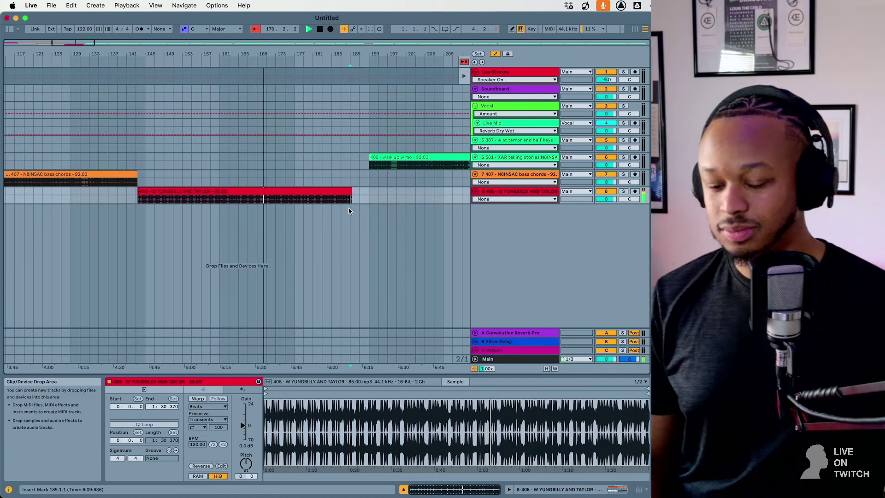
Move the 409 - walk up w mo clip onto a new track starting at the end of the 408 clip.
scroll(348, 208, up, 3)
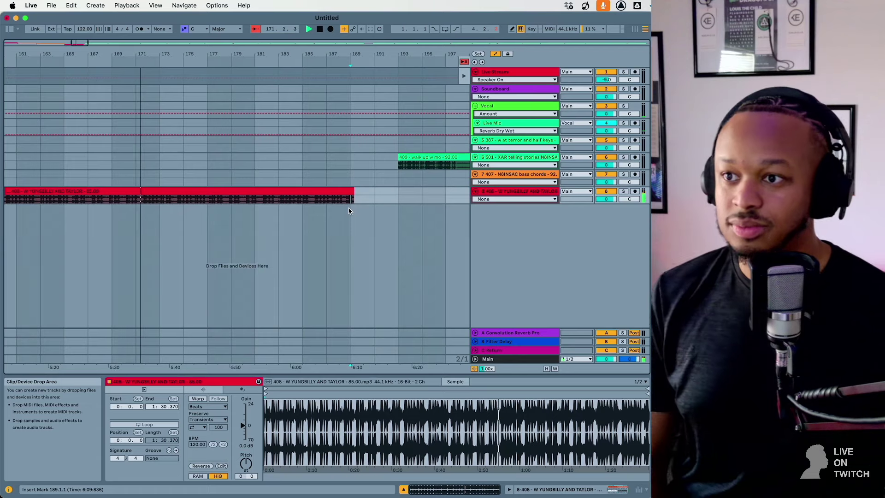
key(space)
drag(405, 166, 368, 224)
click(334, 223)
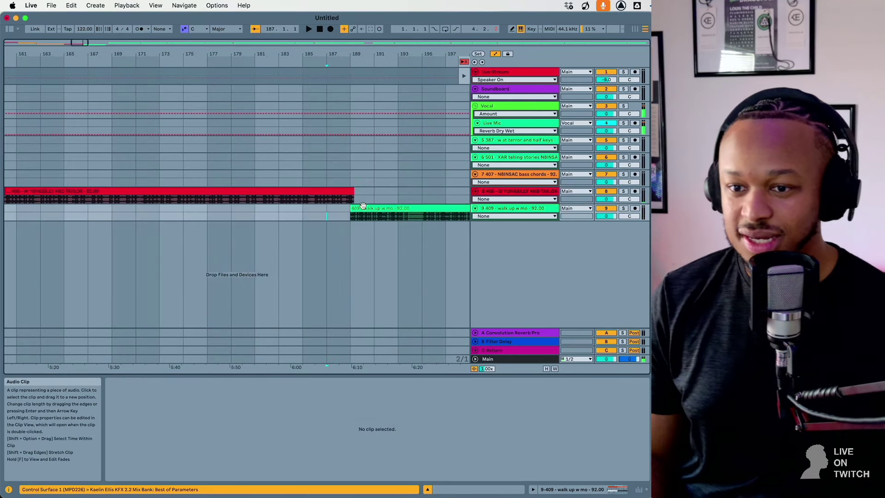
key(super+z)
drag(424, 166, 375, 212)
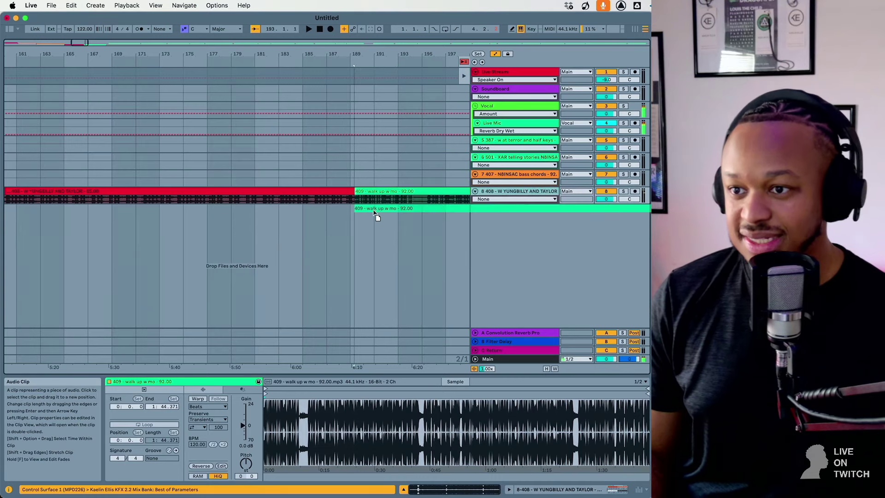
click(341, 220)
key(space)
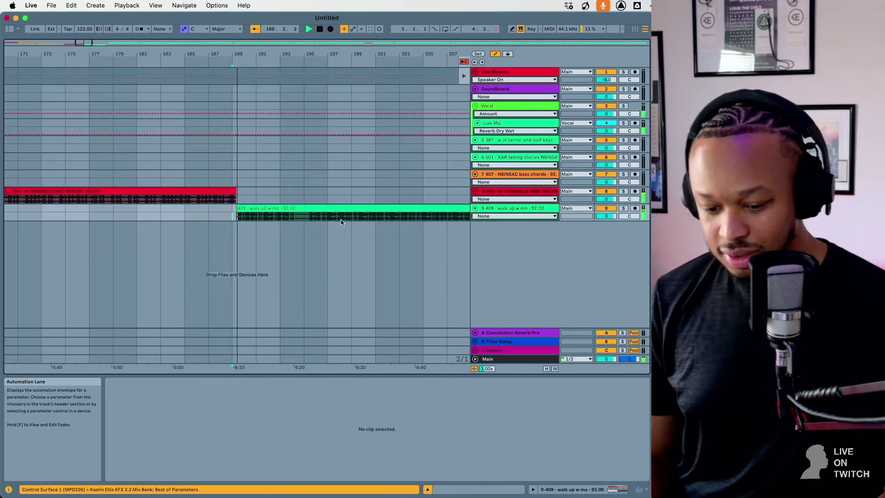
Shift the 408 clip later and butt the 409 clip exactly against the end of the 407 clip.
key(w)
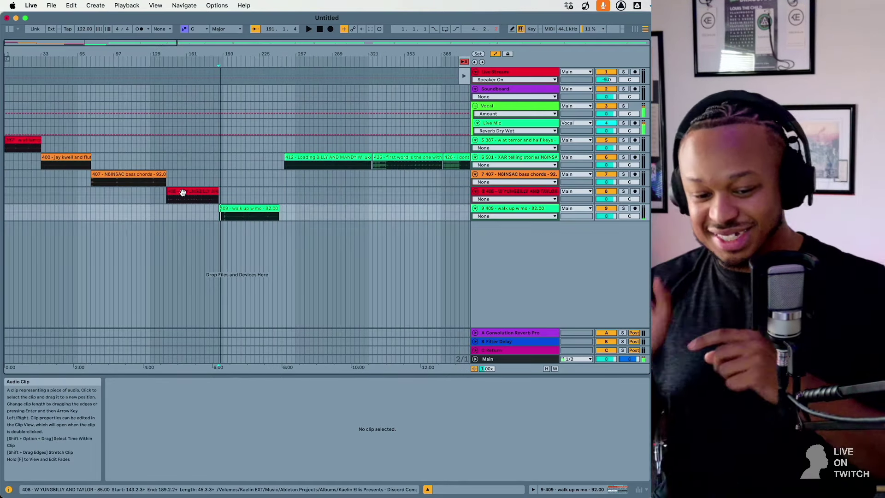
drag(182, 192, 285, 192)
drag(233, 210, 183, 212)
click(162, 214)
key(plus)
key(plus)
key(plus)
key(plus)
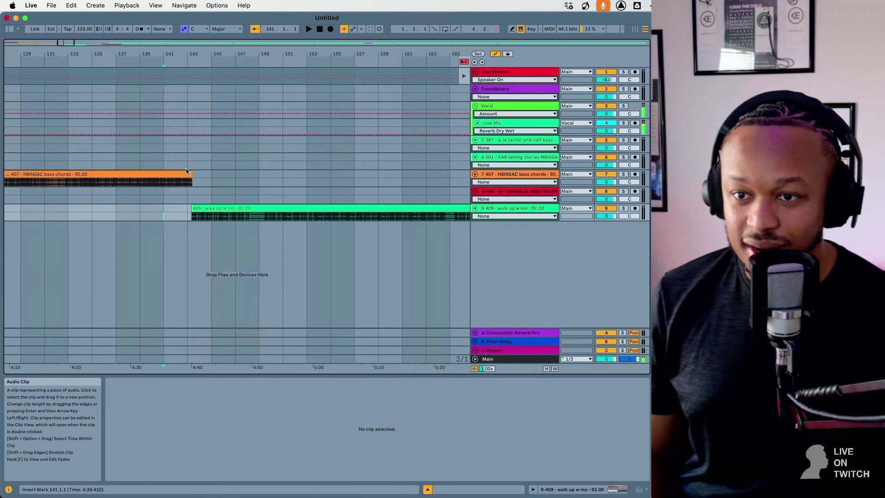
click(226, 211)
key(plus)
key(plus)
key(plus)
key(plus)
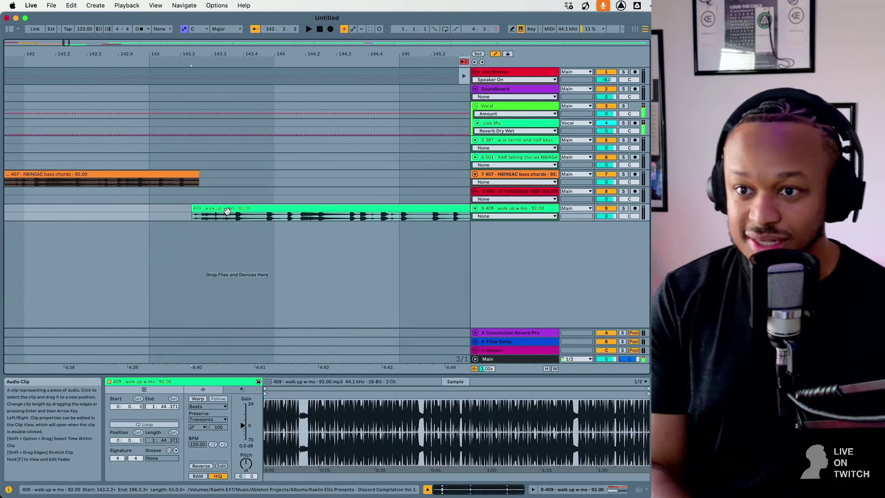
mouse_move(226, 211)
mouse_down()
mouse_move(226, 175)
mouse_move(226, 215)
mouse_up()
click(62, 236)
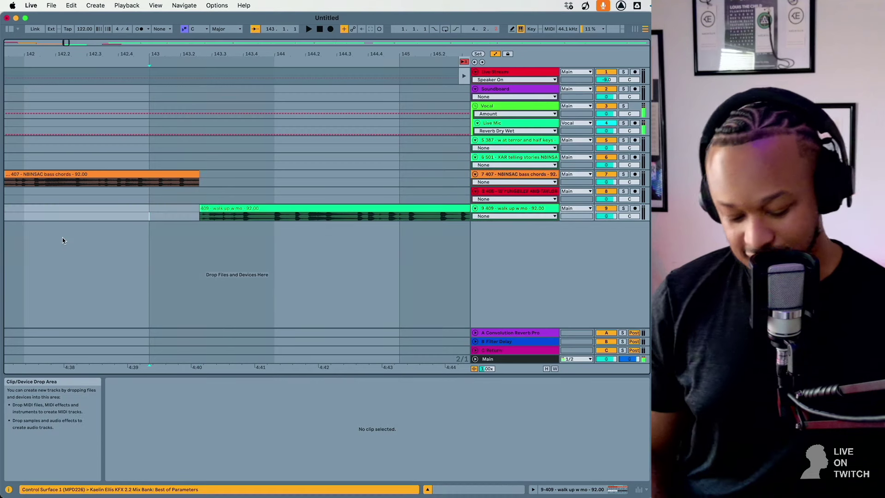
Play back the transition from the 407 clip into the 409 clip.
key(minus)
key(minus)
key(minus)
key(minus)
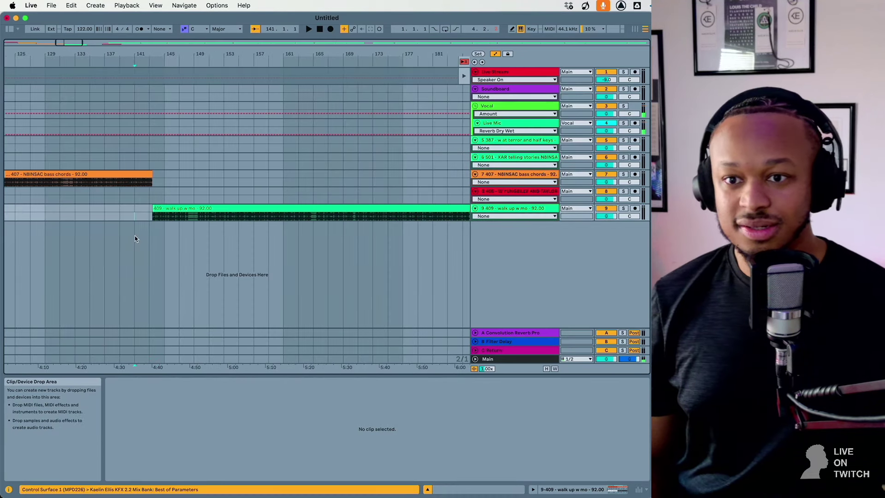
key(space)
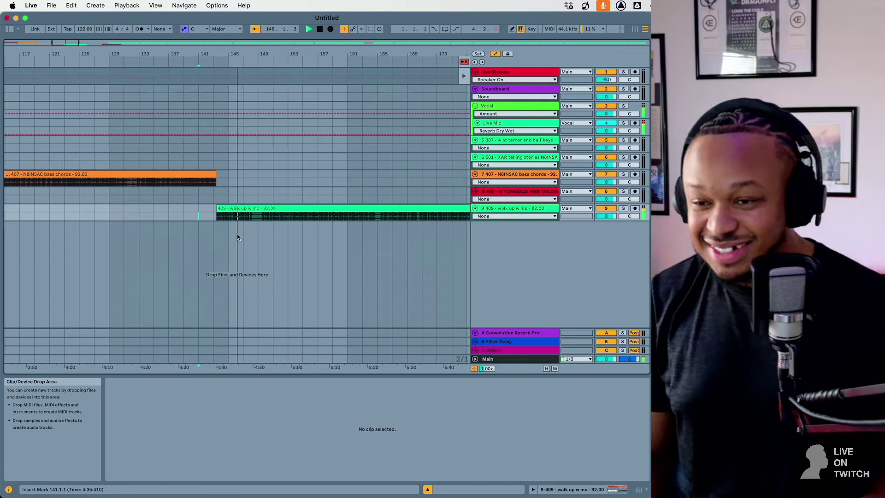
click(256, 222)
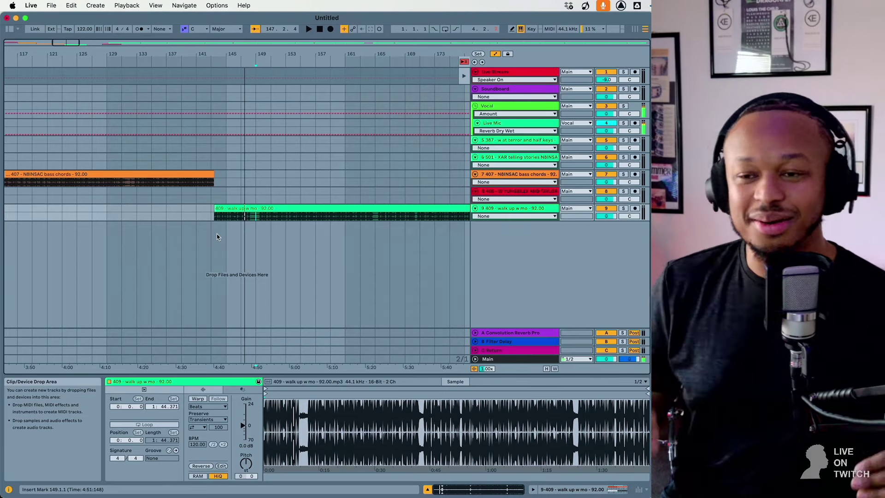
Play back the transitions from the 400 clip through the 407 clip into the 409 clip.
click(215, 236)
scroll(205, 239, left, 10)
scroll(205, 238, left, 5)
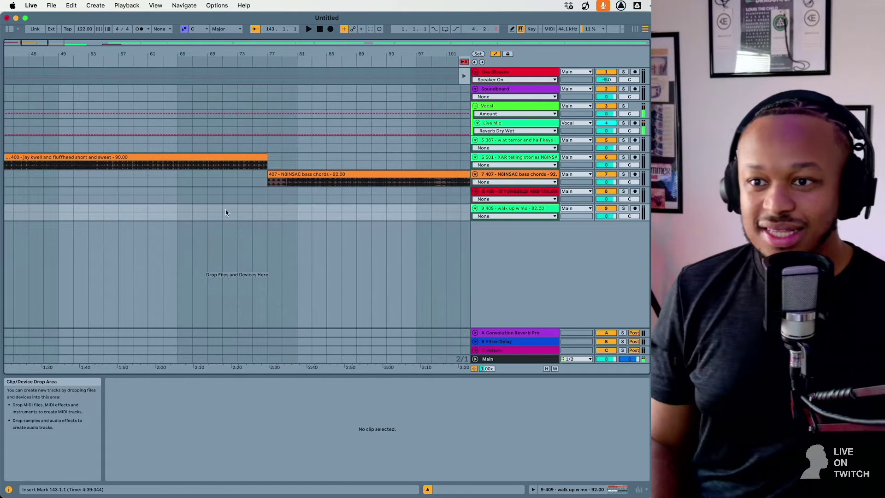
click(253, 180)
key(space)
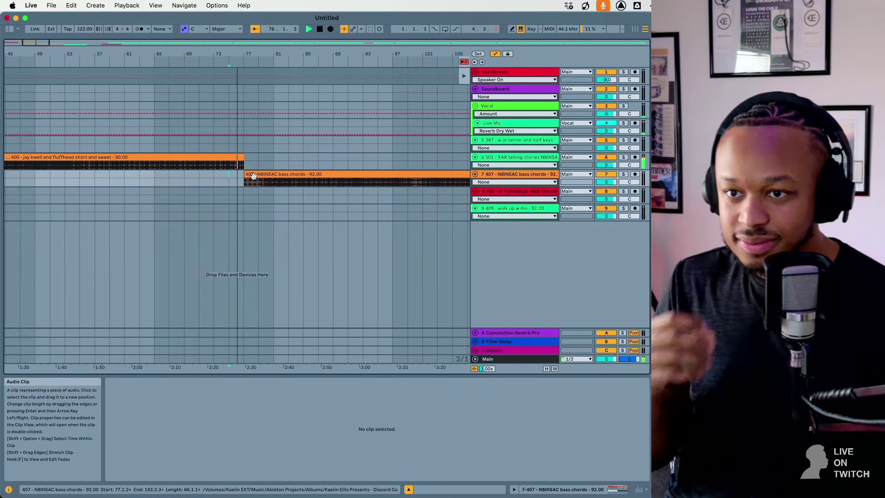
click(203, 174)
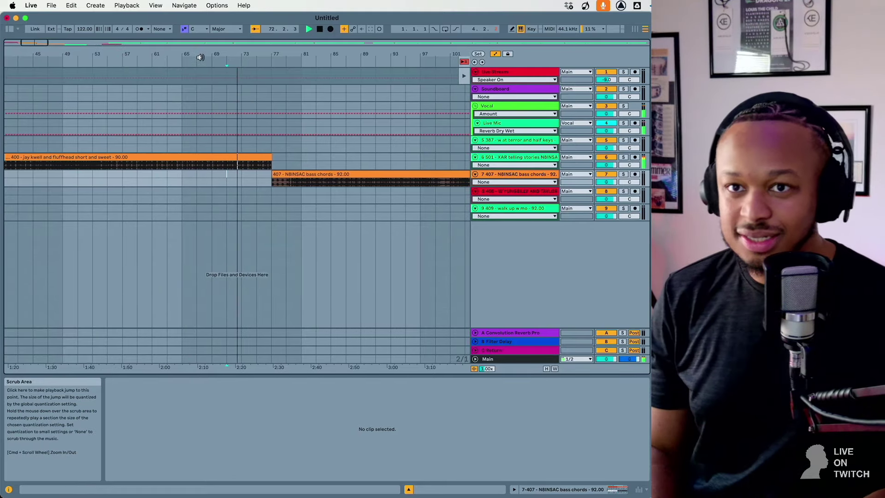
mouse_move(35, 43)
mouse_down()
mouse_move(35, 13)
mouse_move(40, 45)
mouse_up()
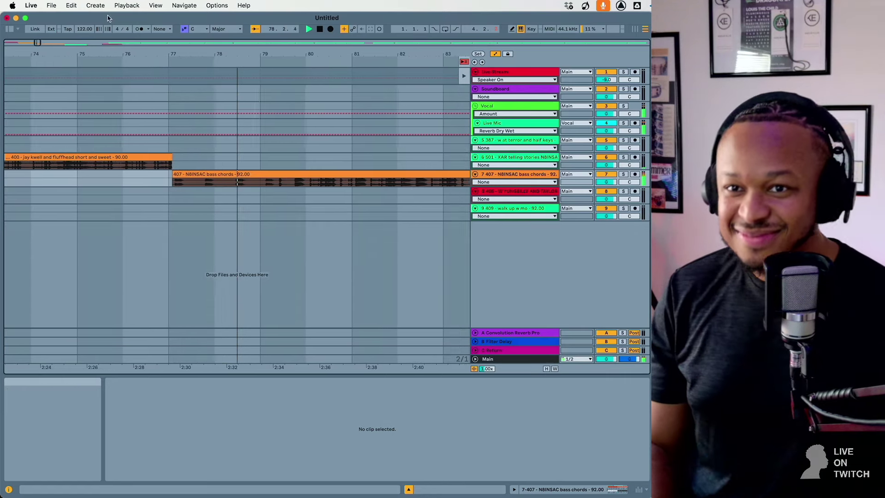
drag(62, 43, 62, 24)
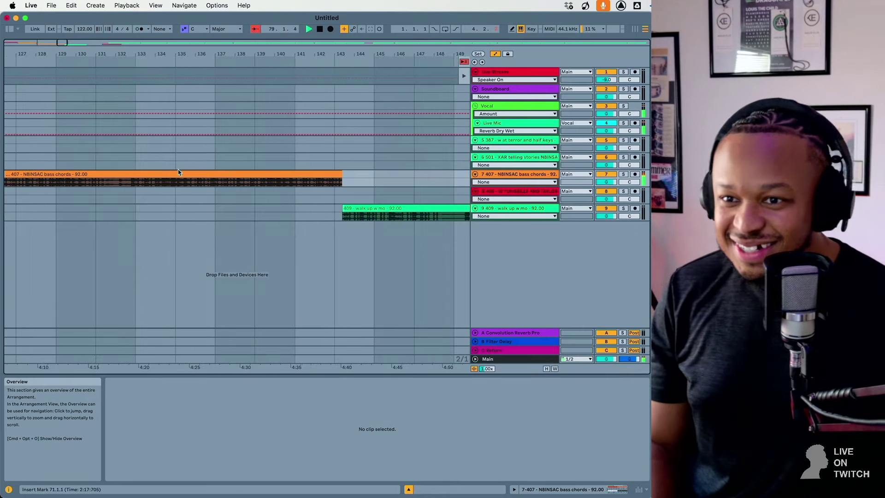
click(259, 216)
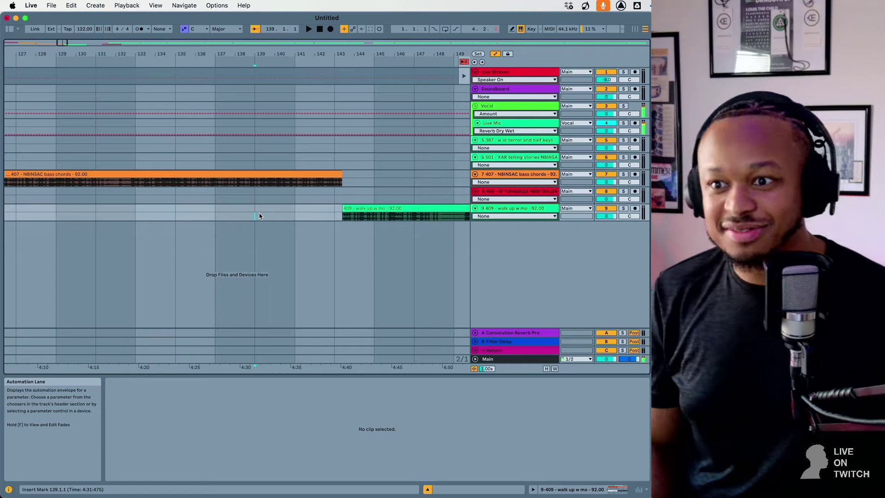
key(space)
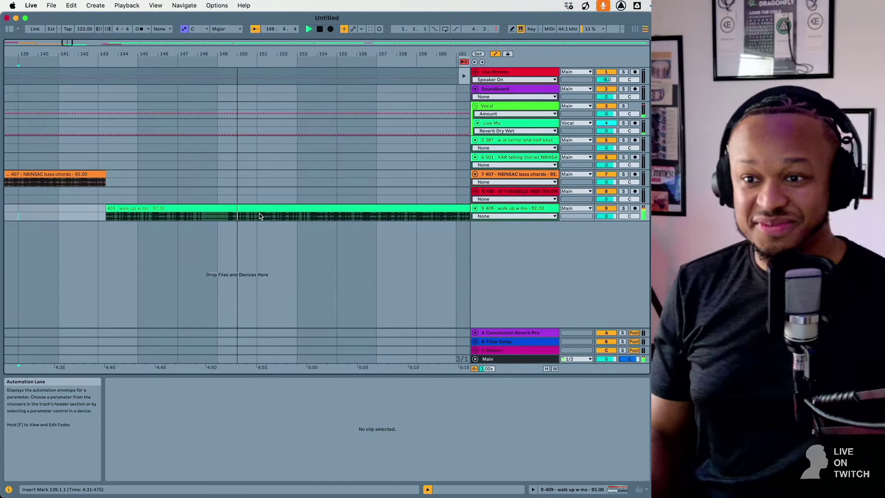
Move the 409 track above the 408 track.
drag(176, 42, 175, 2)
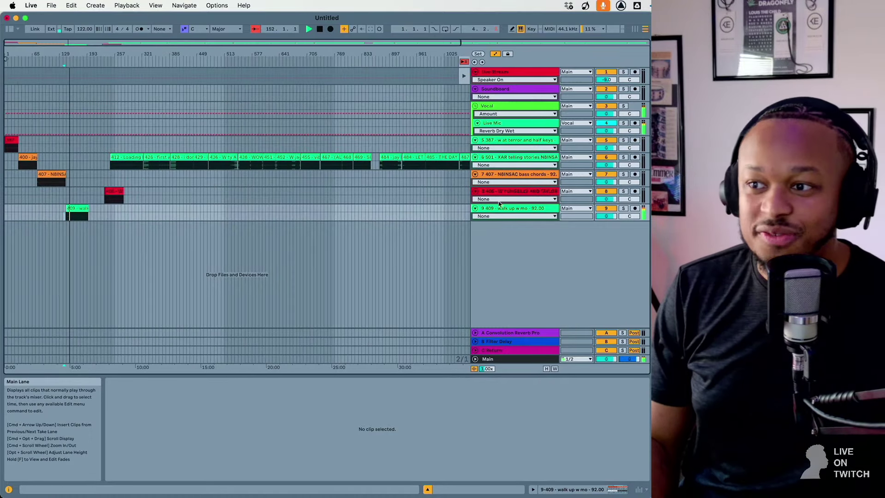
drag(499, 211, 500, 189)
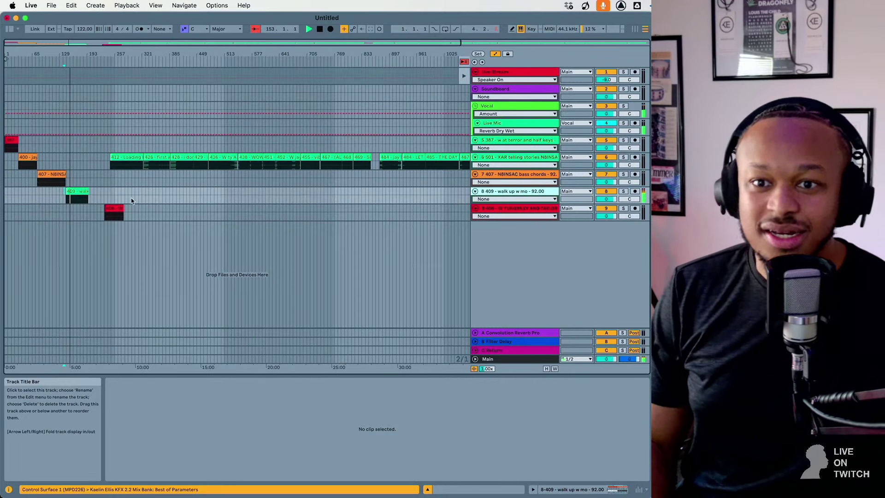
Color the 409 - walk up w mo clip orange.
right_click(77, 195)
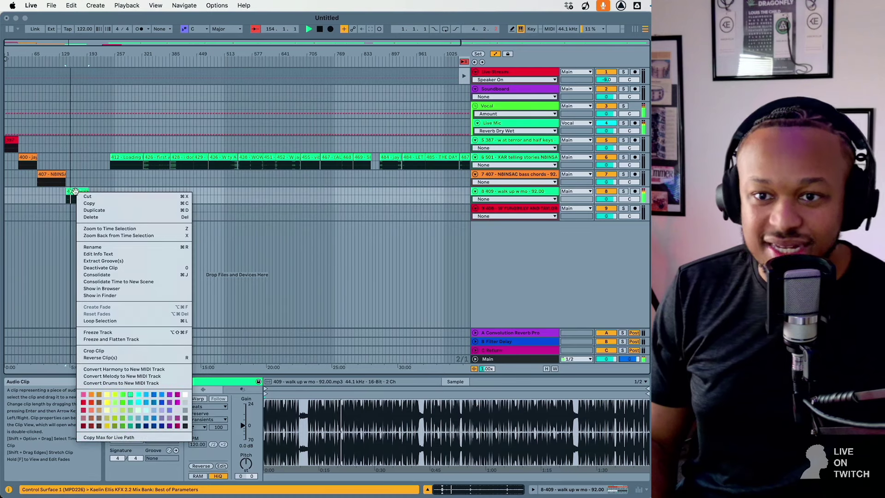
click(92, 395)
key(space)
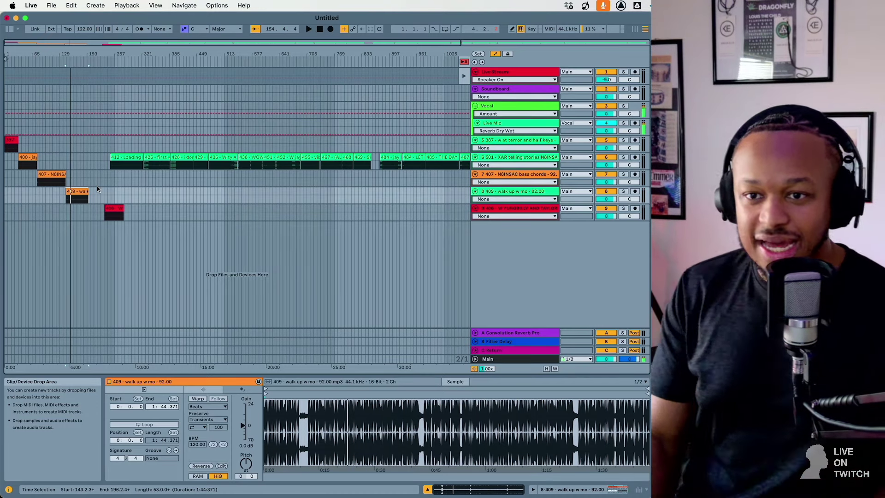
Move the 408 track up so it sits directly below the 387 track.
click(111, 209)
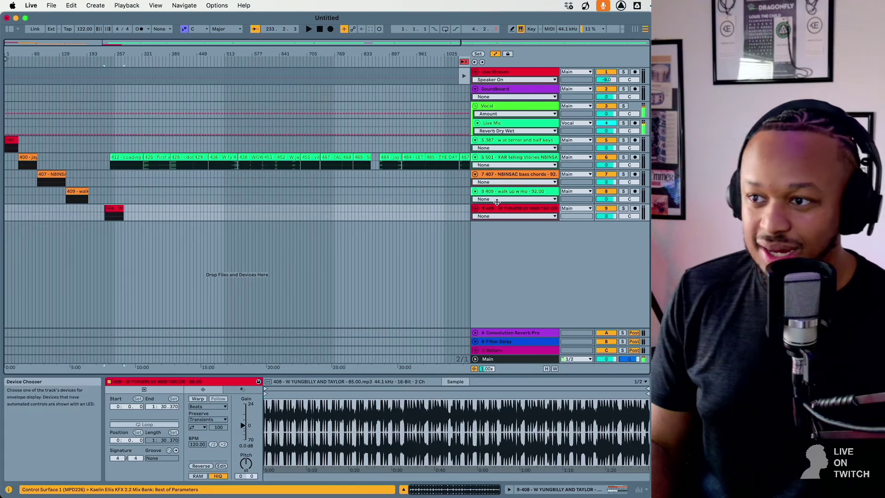
drag(496, 202, 148, 158)
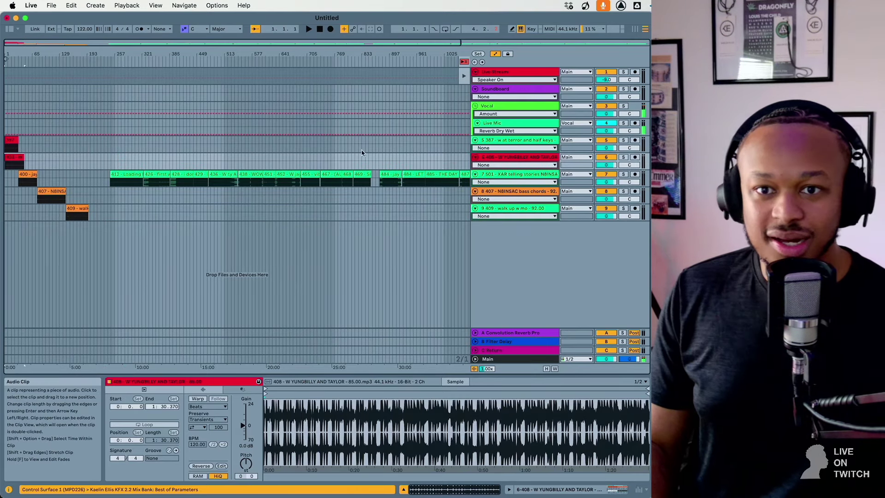
Color the 387 track red.
shift+click(504, 143)
right_click(505, 143)
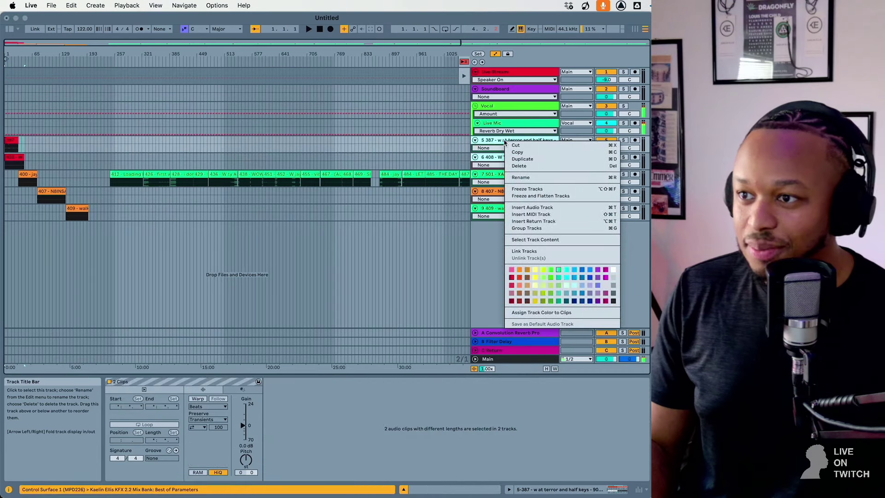
click(511, 279)
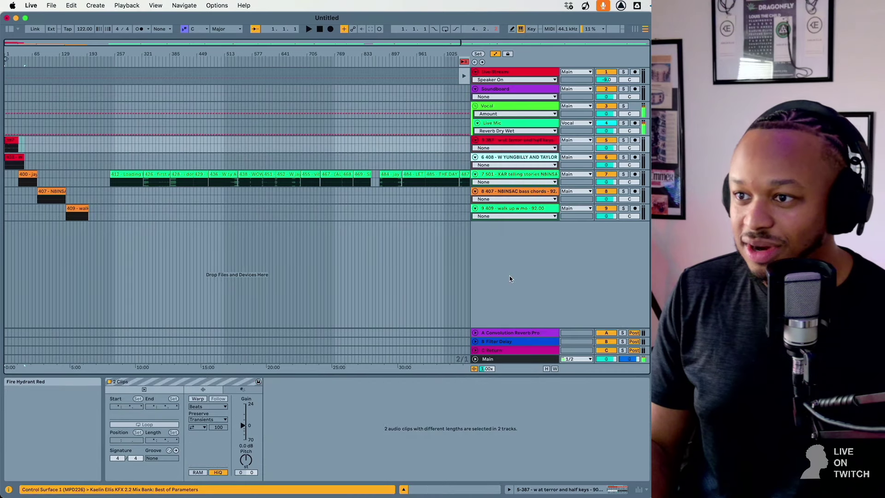
Audition the clips on the 501 track, from the 412 clip through the 429 clip.
click(134, 173)
key(space)
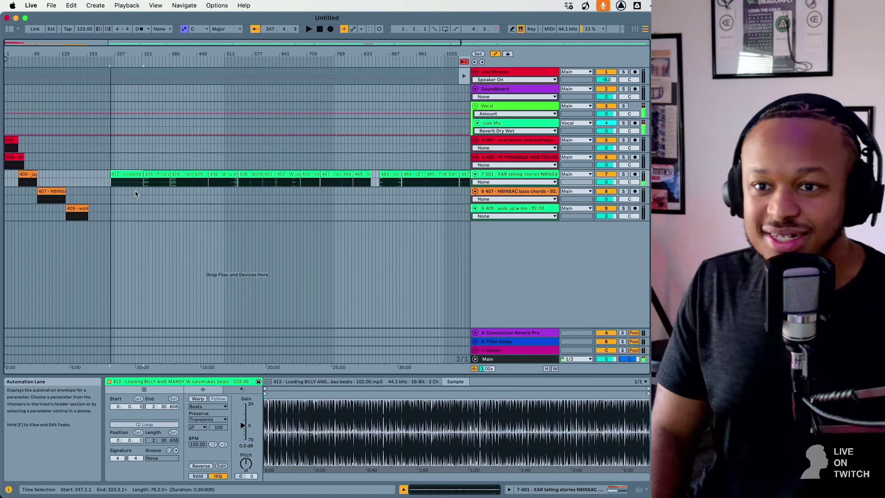
key(space)
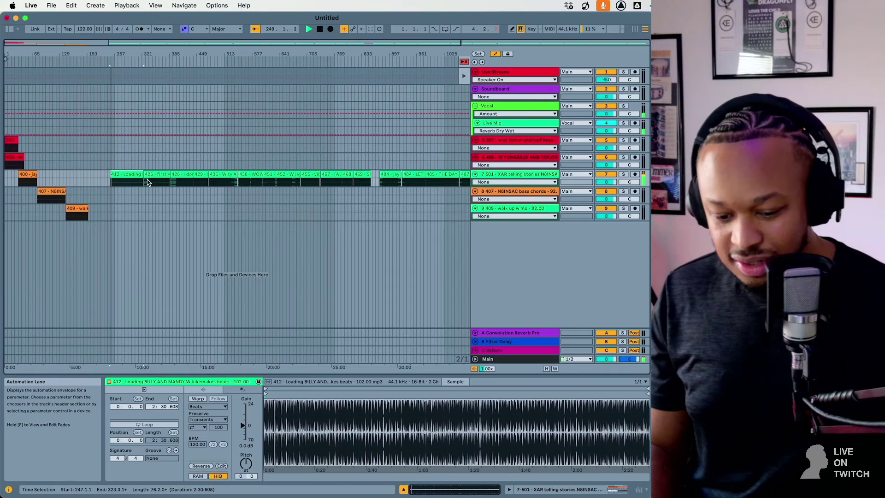
key(space)
click(150, 179)
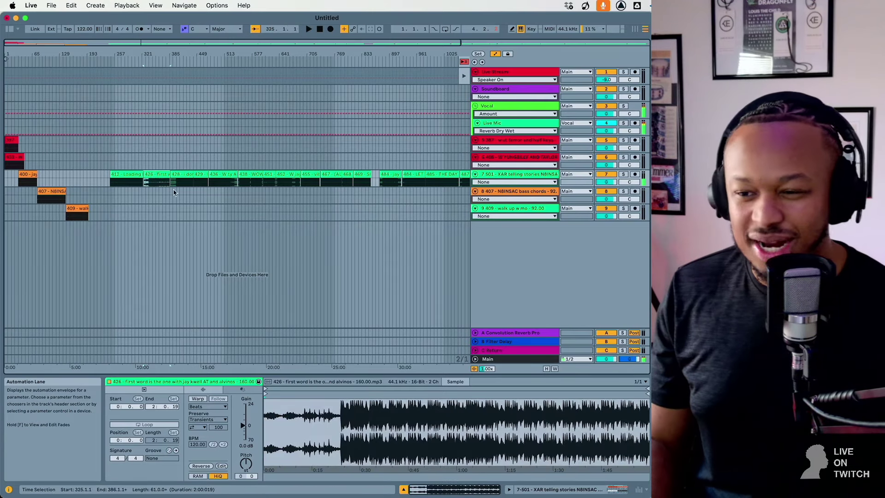
key(space)
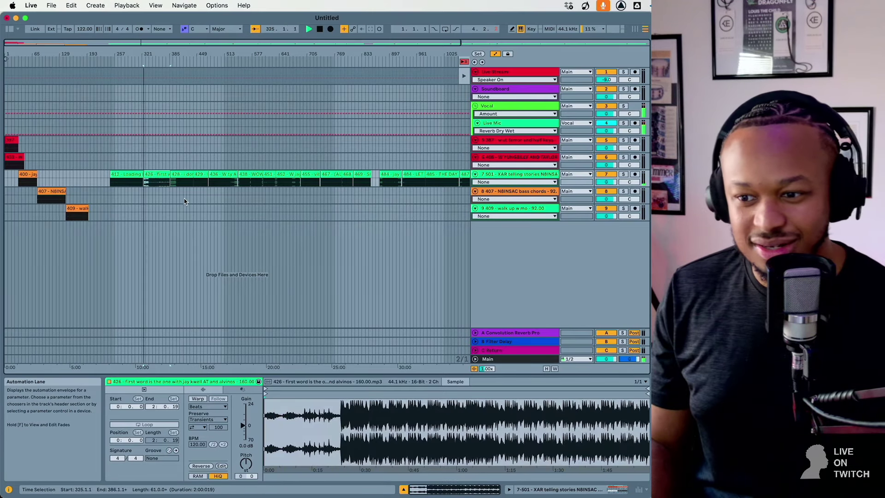
click(182, 174)
drag(109, 43, 91, 43)
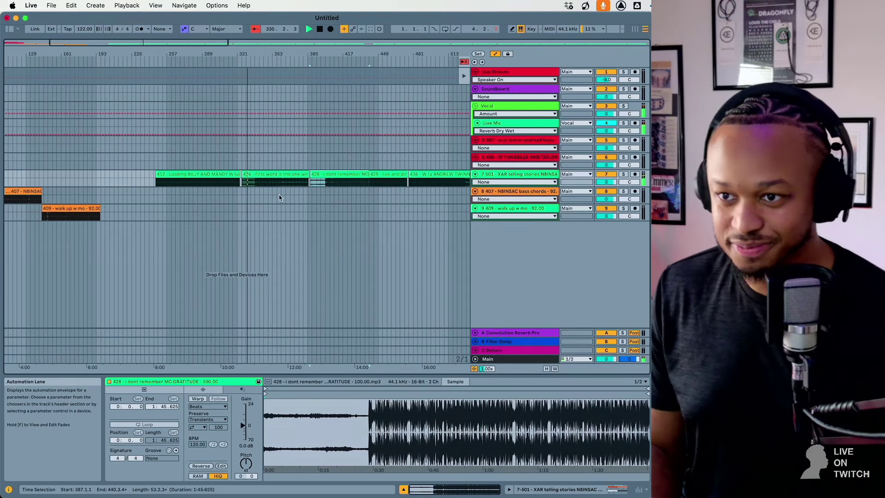
scroll(318, 174, right, 3)
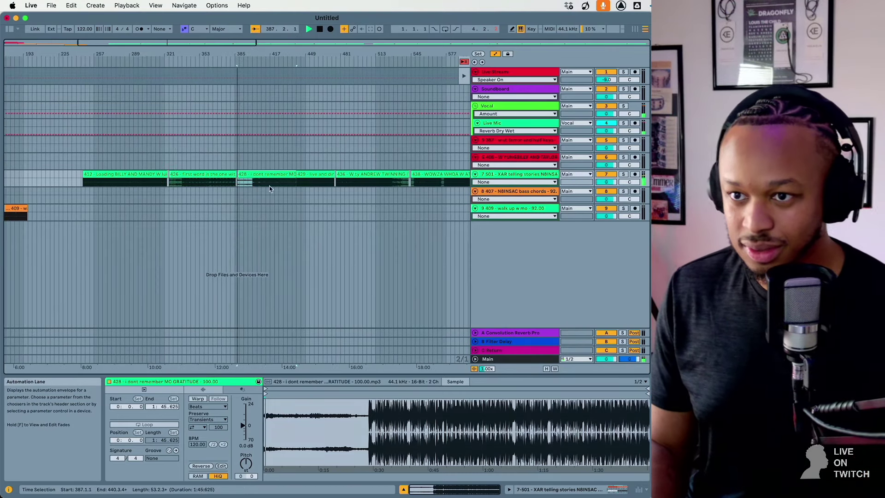
click(302, 174)
key(space)
key(space)
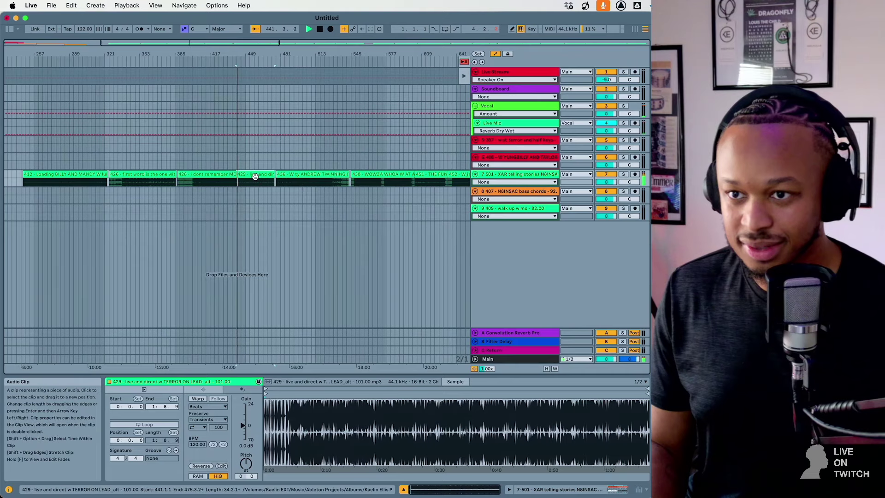
scroll(253, 177, left, 10)
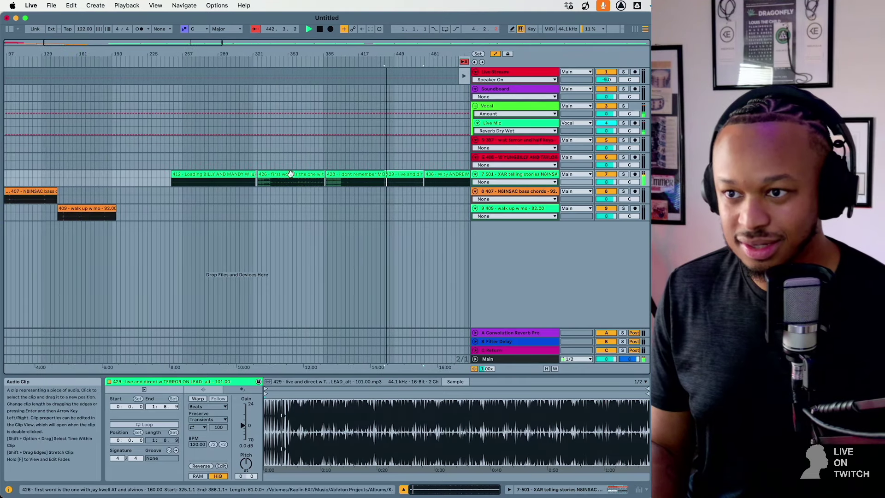
Move the 429 - live and direct clip onto a new track, butting its start against the end of the 409 clip.
drag(394, 183, 125, 248)
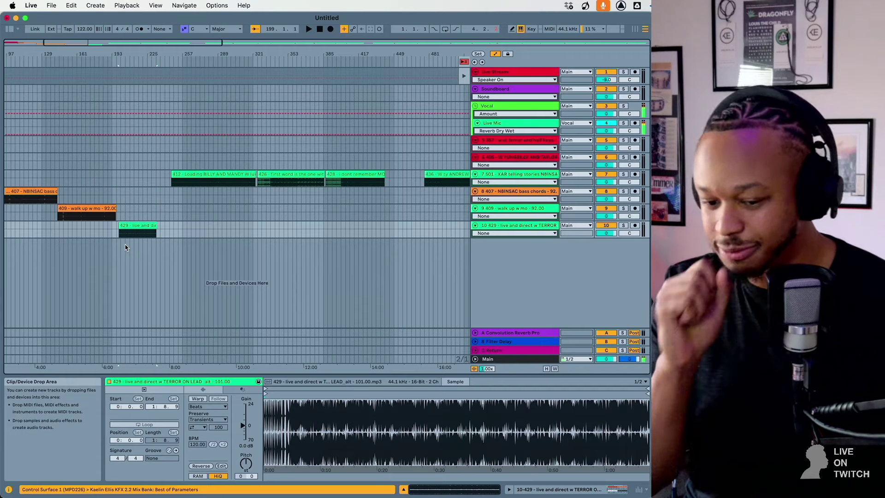
key(plus)
key(plus)
key(plus)
key(plus)
key(plus)
scroll(125, 248, left, 5)
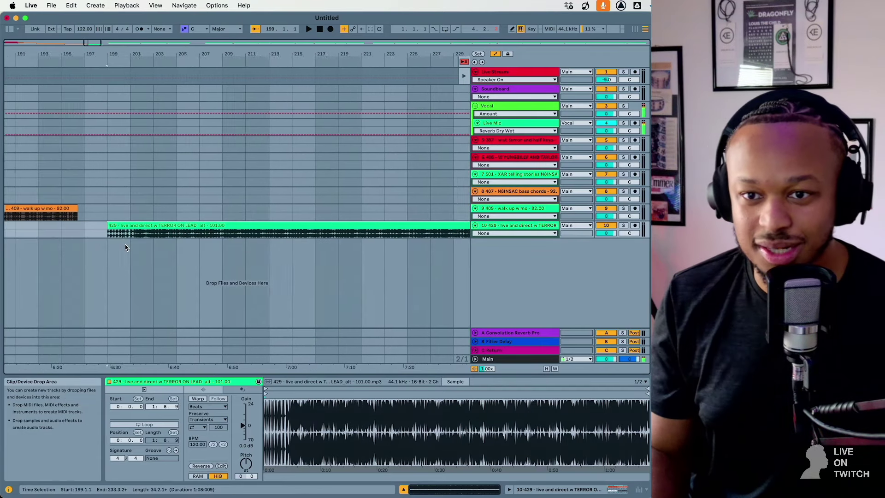
drag(185, 232, 135, 225)
scroll(135, 225, left, 5)
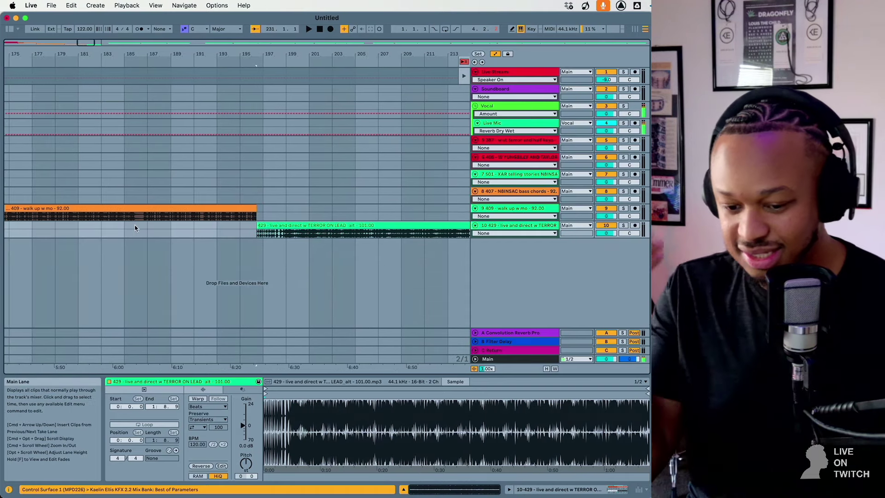
Play back the transition from the 409 clip into the 429 clip.
click(121, 258)
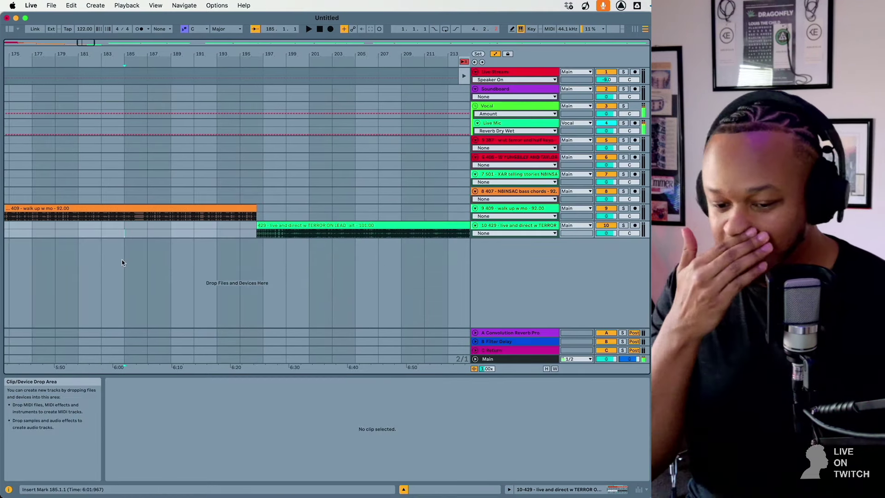
key(space)
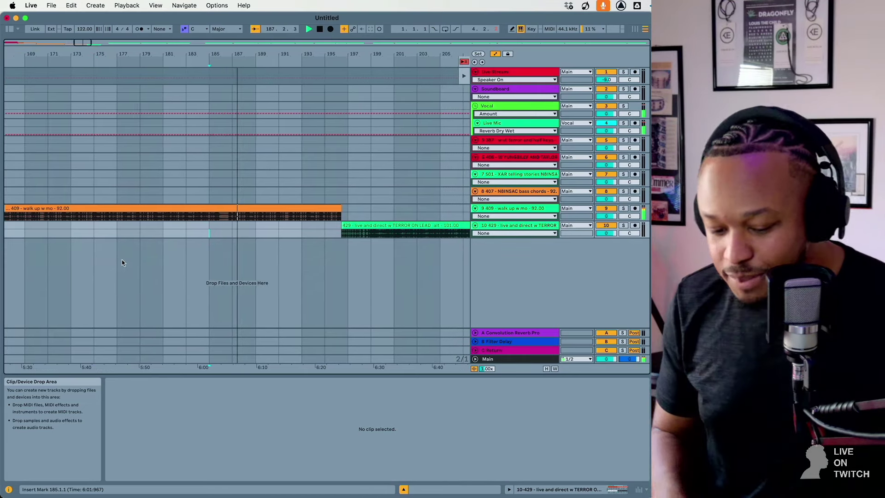
scroll(106, 215, down, 3)
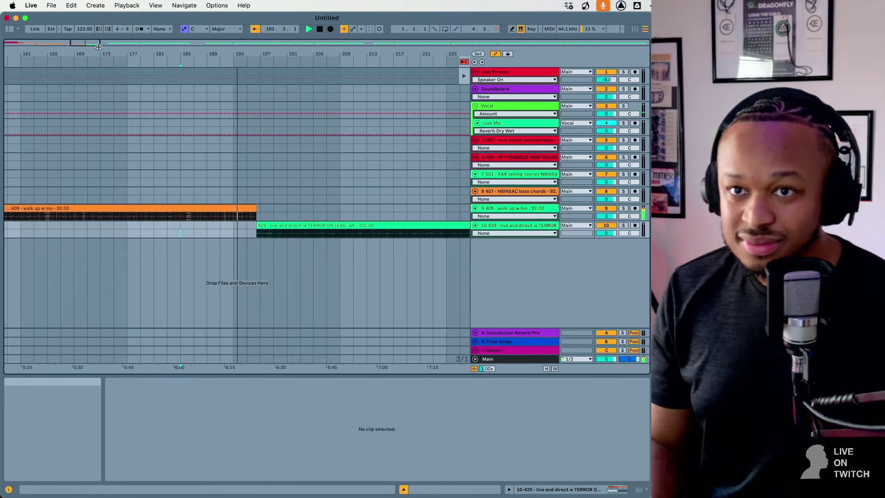
drag(84, 43, 84, 45)
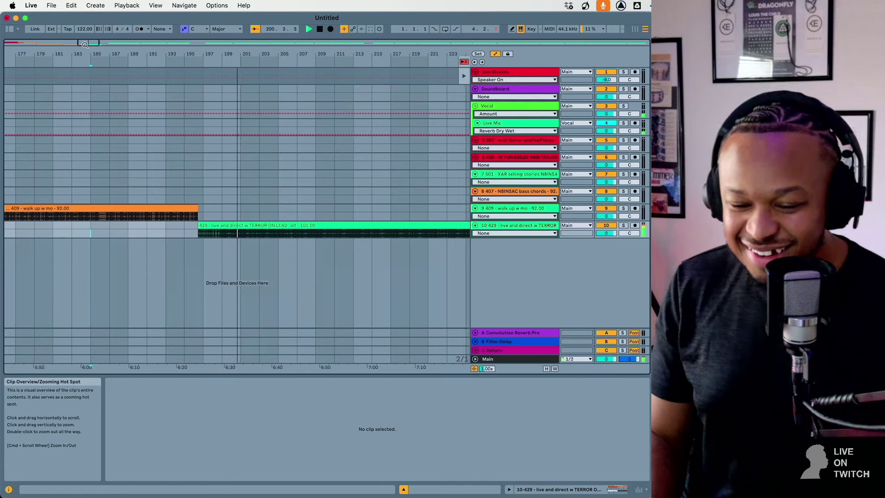
click(181, 234)
key(space)
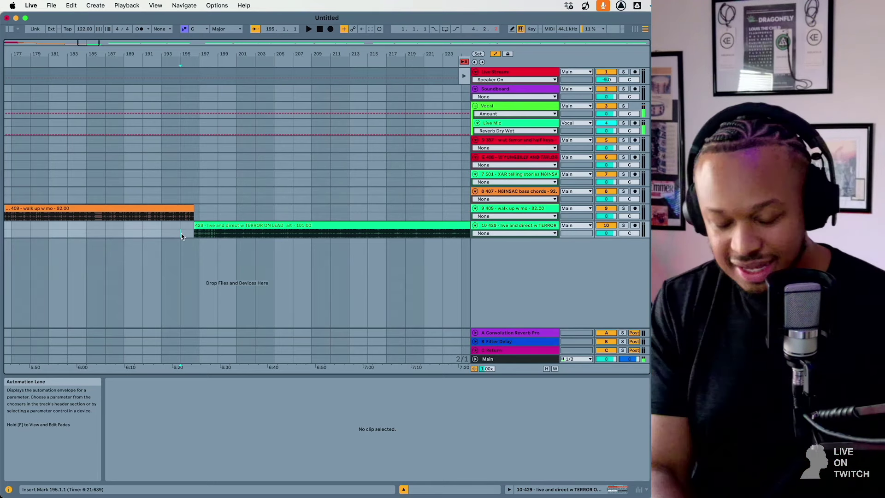
Zoom in on the junction and turn the arrangement grid off.
key(plus)
key(plus)
key(plus)
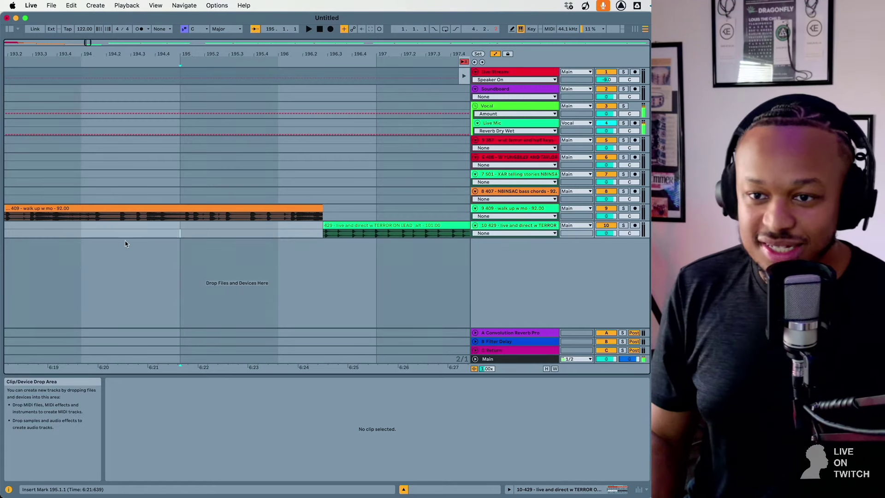
right_click(88, 231)
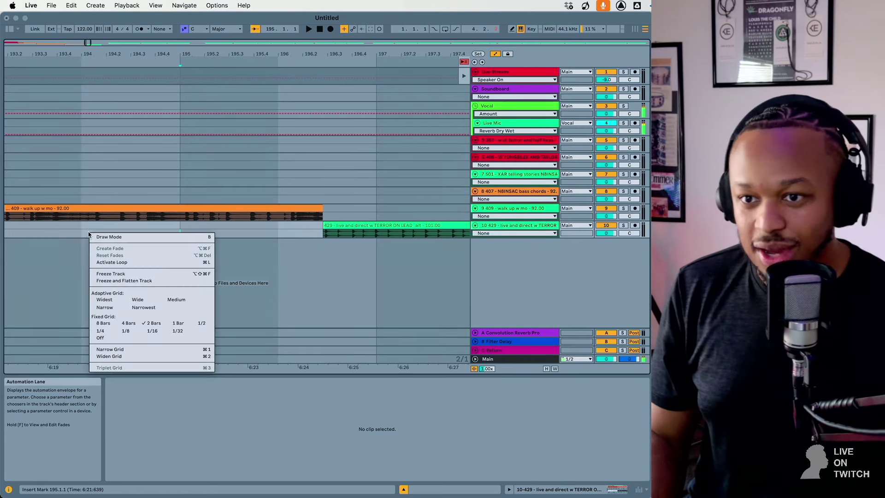
click(120, 338)
Play the 409-to-429 transition again with the grid switched off.
key(minus)
key(minus)
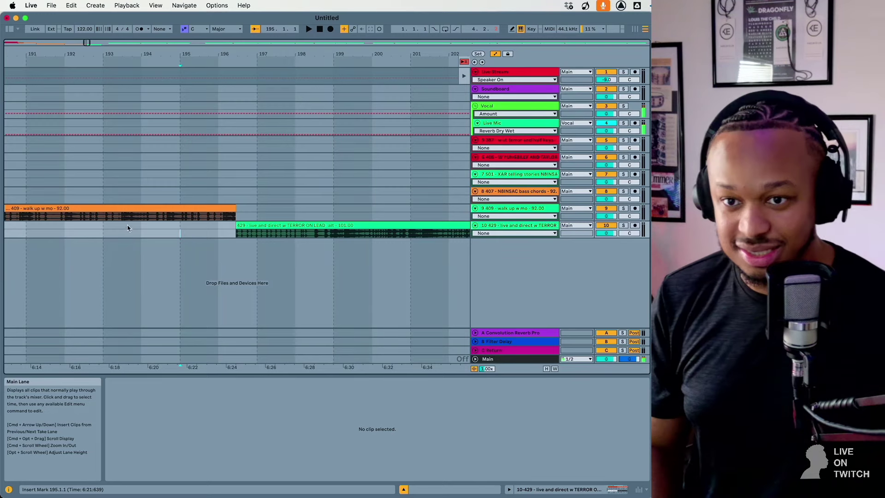
click(89, 252)
key(space)
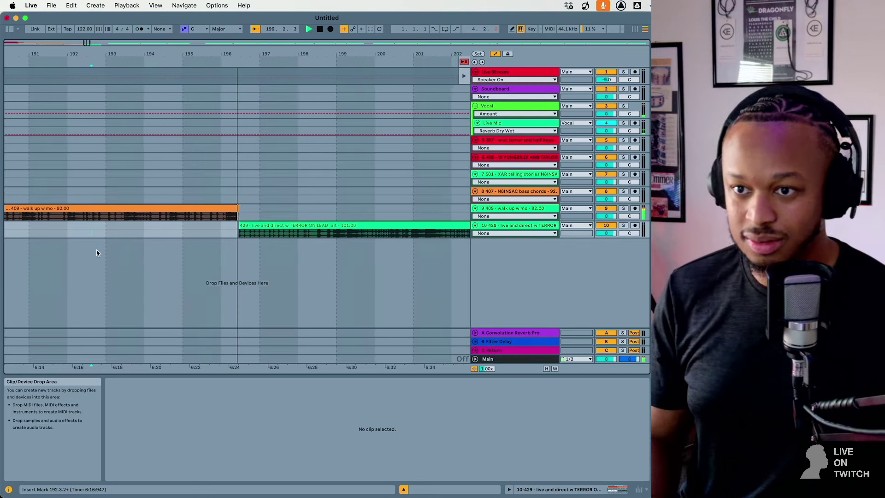
Zoom further into the junction and play back the 409-to-429 transition.
key(space)
click(217, 228)
key(plus)
key(plus)
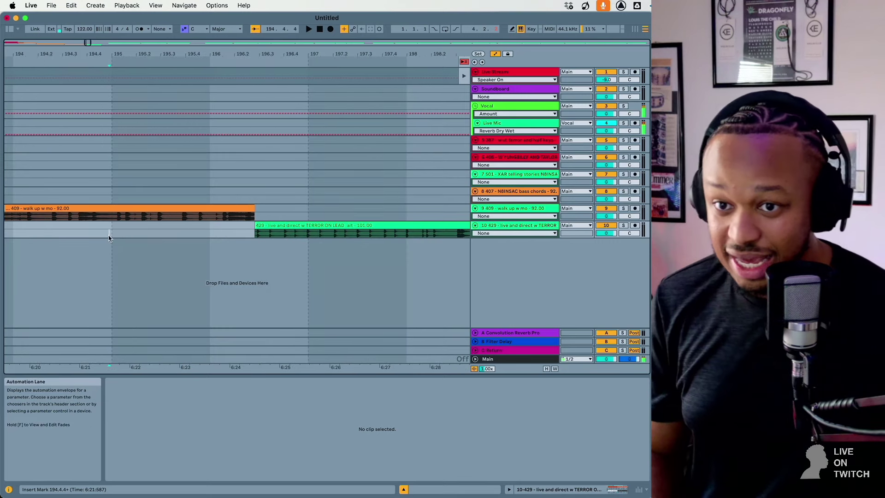
key(space)
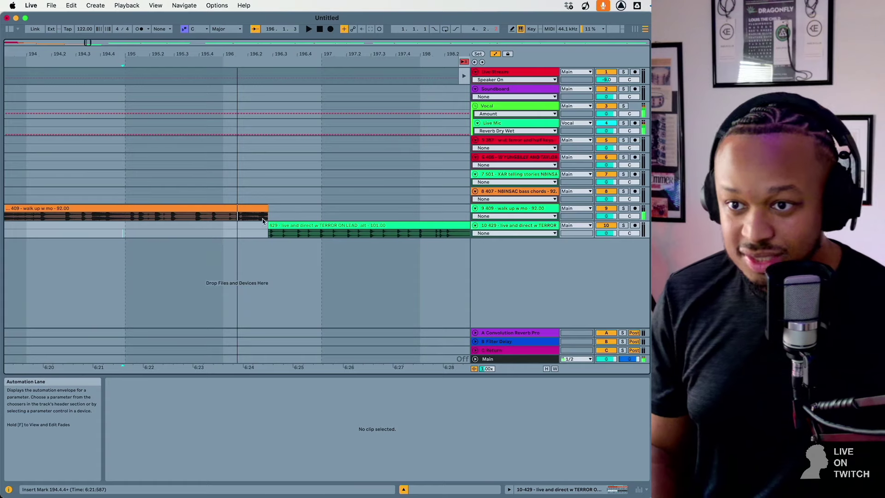
Split the 409 clip near its end and delete the trailing segment.
click(236, 218)
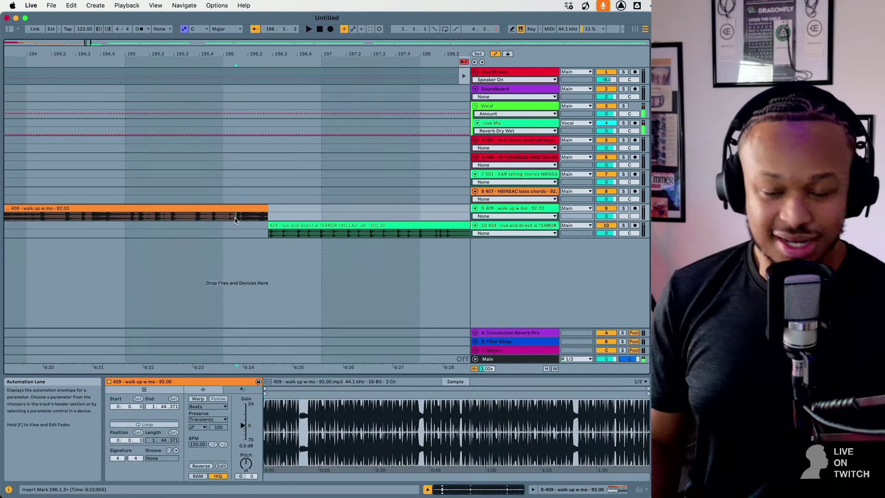
key(super+e)
click(282, 226)
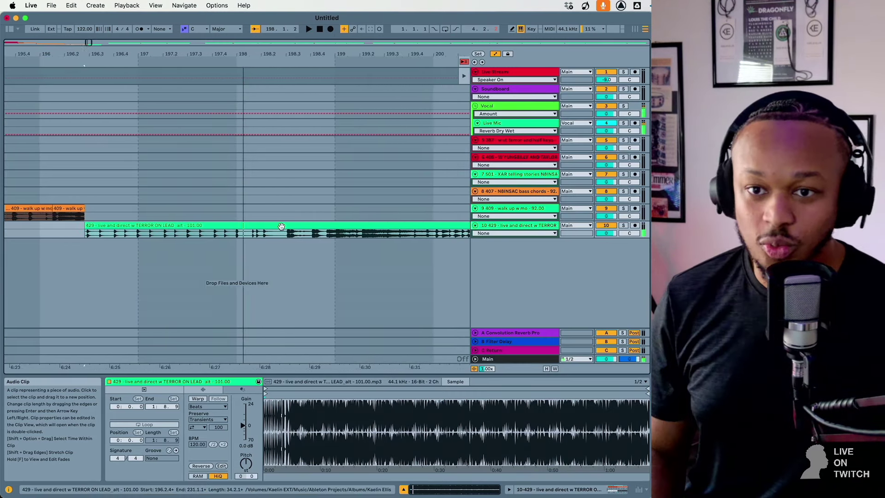
scroll(281, 225, left, 5)
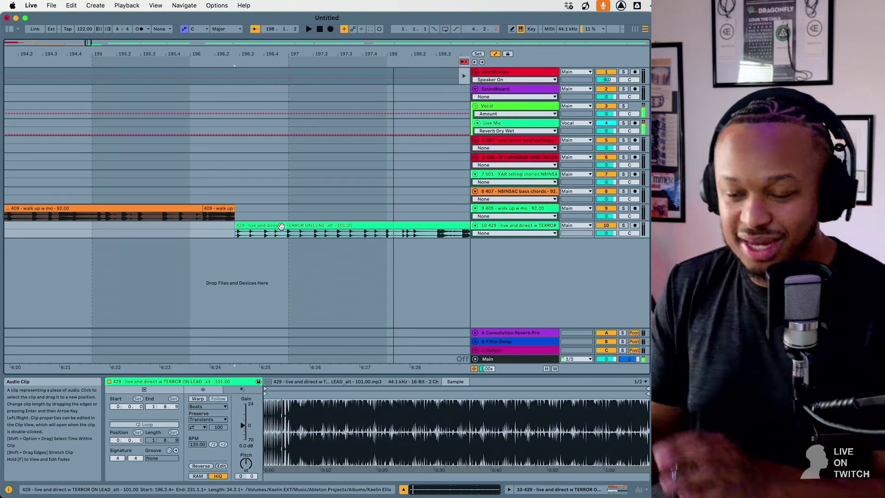
click(219, 213)
key(Delete)
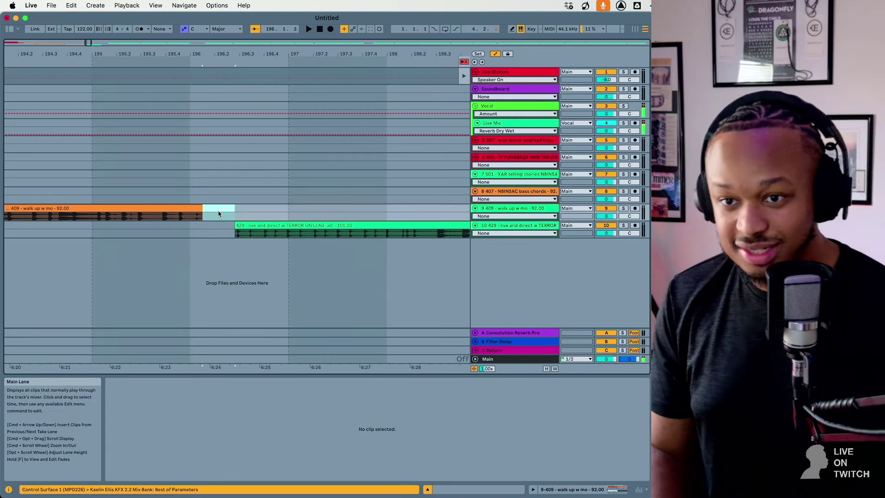
Play back the trimmed transition from the 409 clip into the 429 clip.
scroll(219, 214, left, 3)
click(172, 228)
key(space)
scroll(209, 247, left, 2)
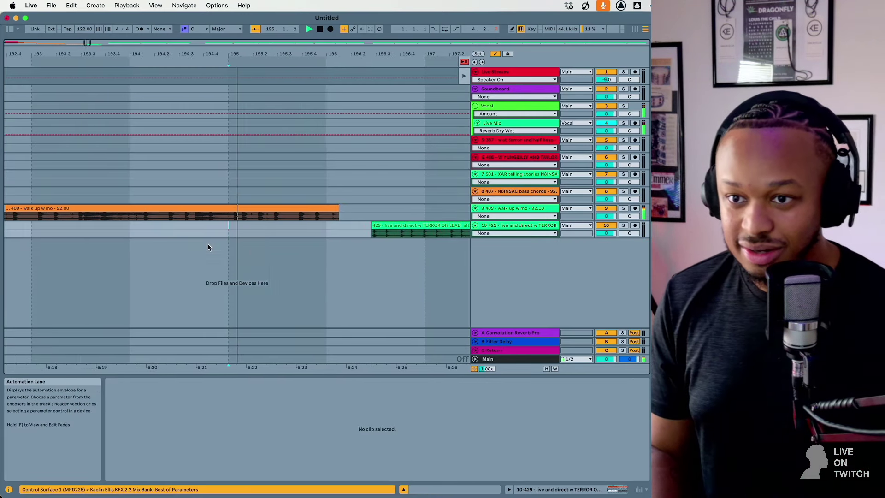
key(space)
Split a short fragment from the end of the 409 clip and move it later toward the 429 clip.
click(221, 220)
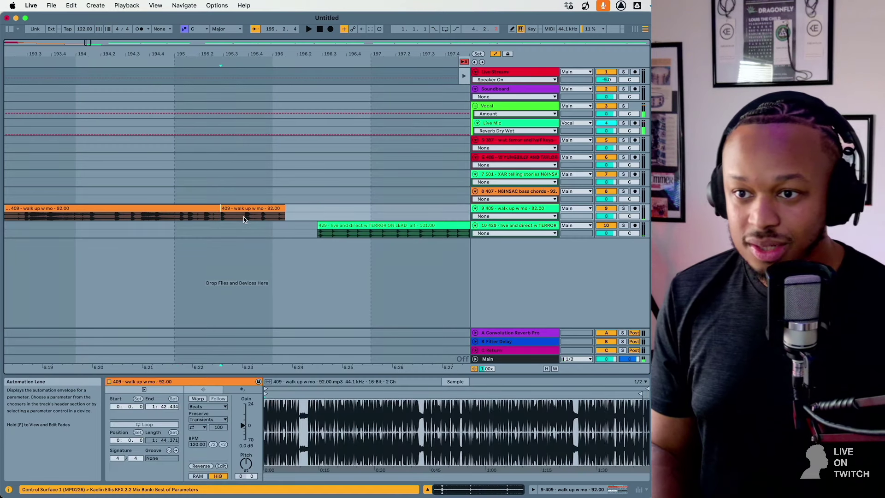
shift+click(243, 215)
key(super+e)
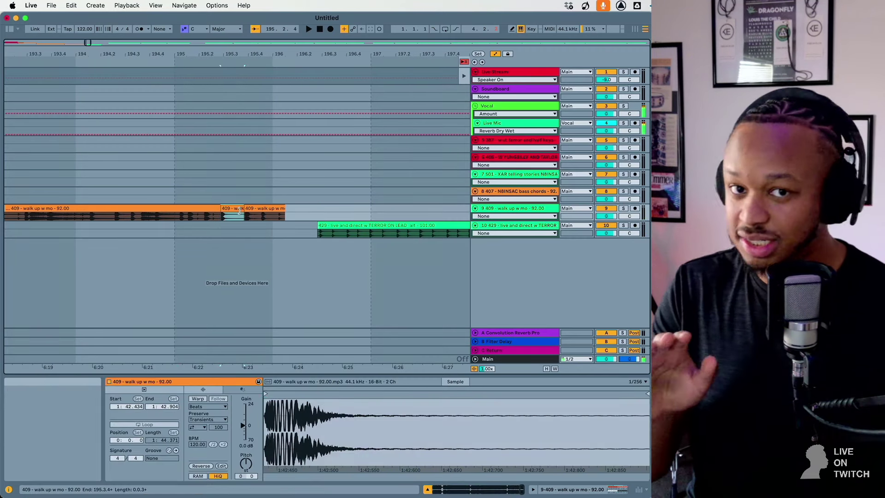
drag(239, 210, 300, 209)
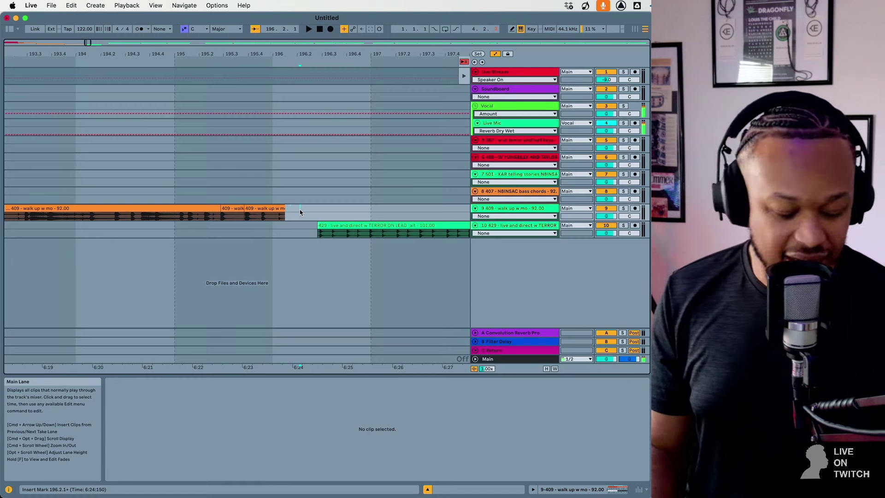
Set the fixed grid to 1/16 and reposition the fragment against the end of the 409 clip.
right_click(333, 206)
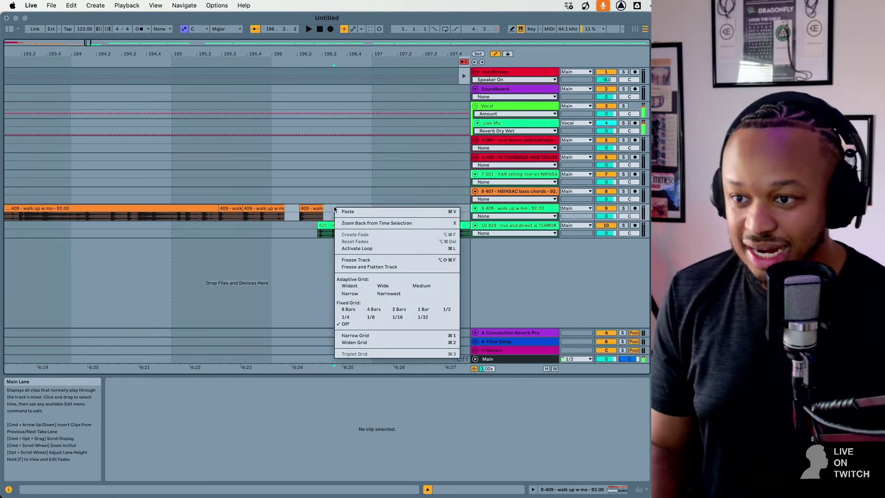
click(357, 324)
drag(310, 212, 309, 211)
right_click(356, 211)
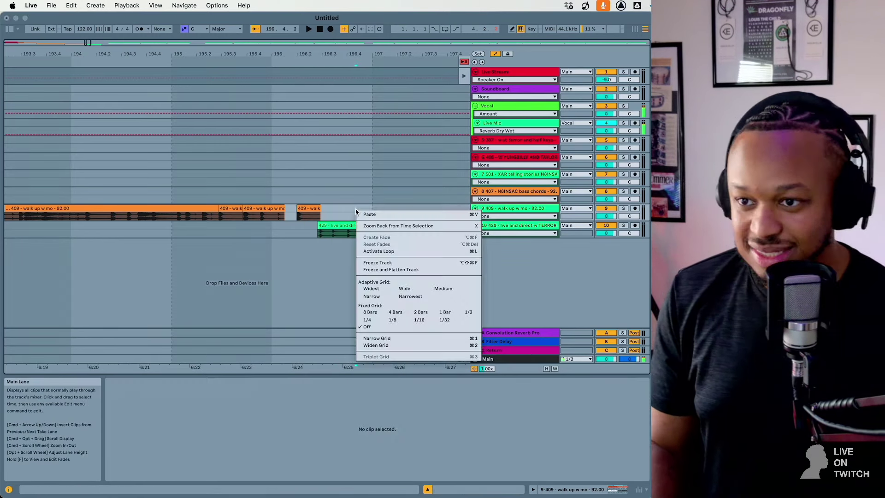
click(413, 320)
click(298, 212)
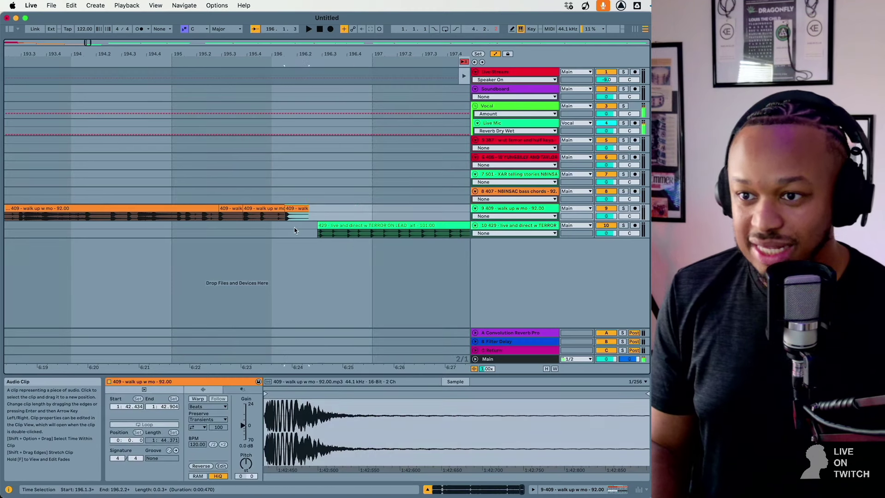
Zoom out and play back the edited 409-to-429 transition.
key(minus)
key(minus)
key(minus)
key(minus)
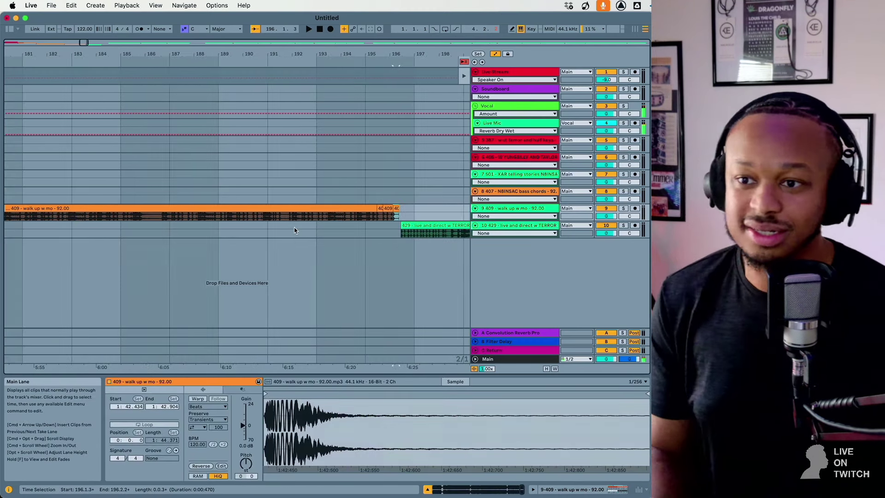
click(295, 231)
key(space)
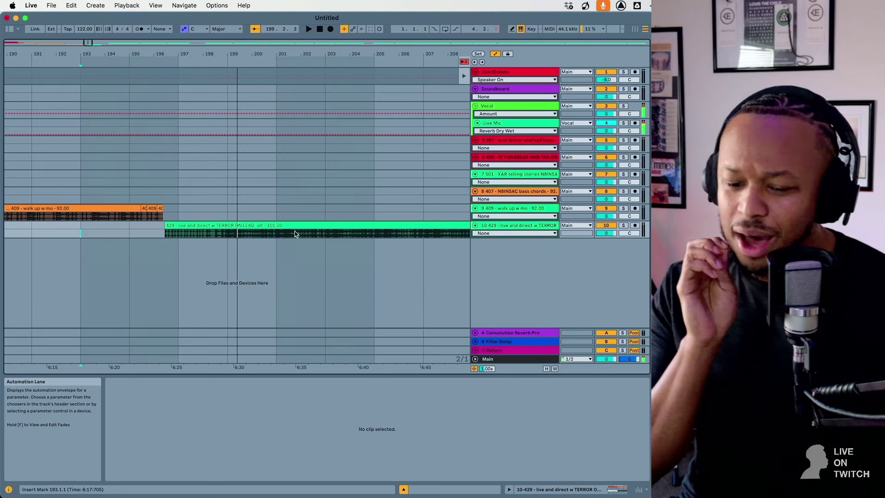
Zoom out further and play the 409-to-429 transition once more from just before the junction.
key(minus)
key(minus)
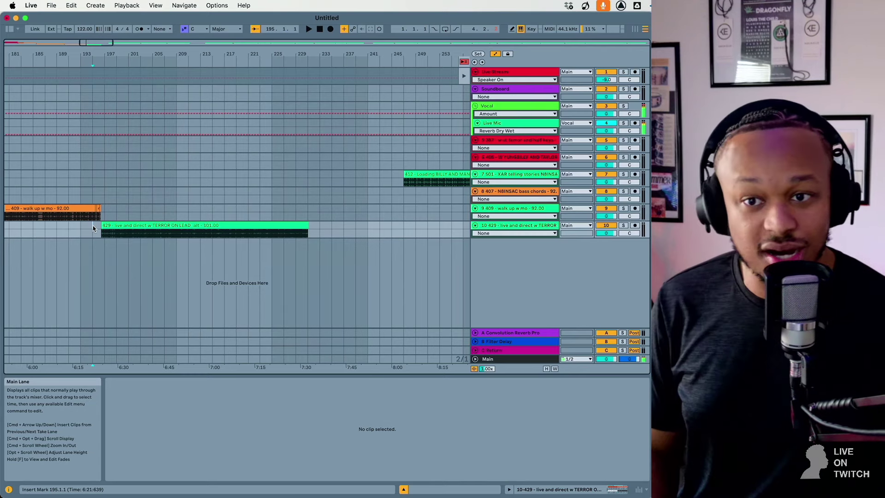
click(108, 225)
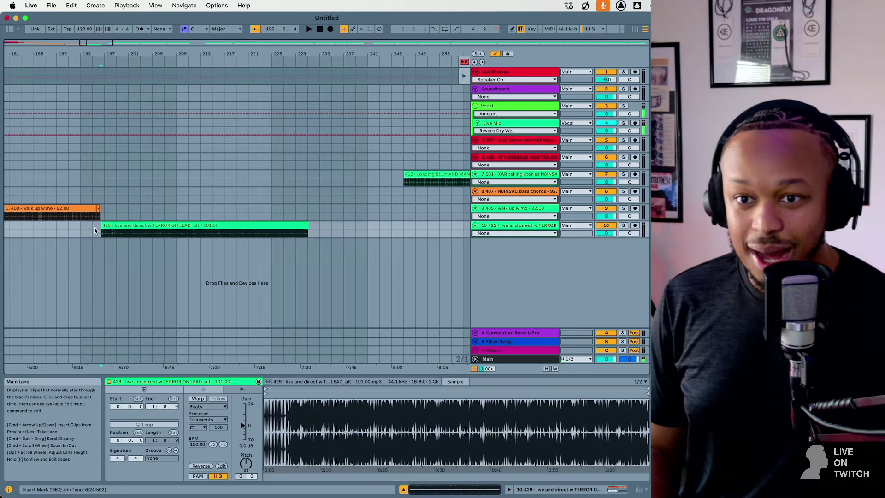
click(95, 227)
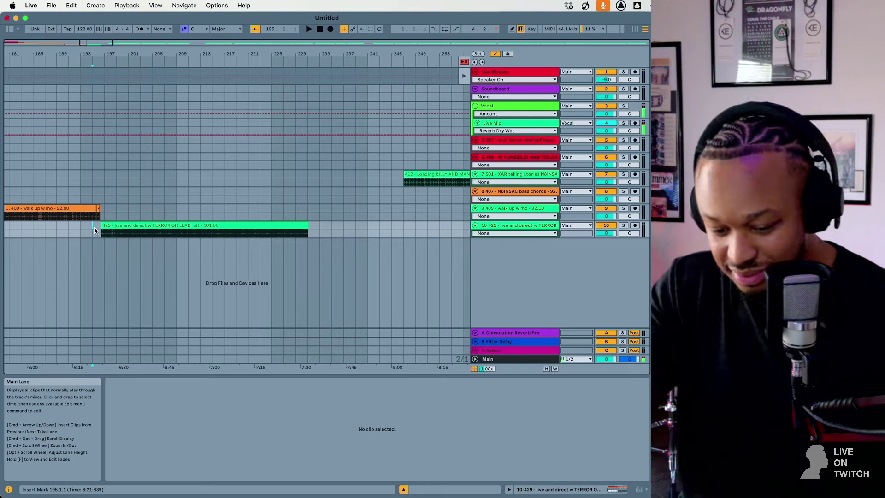
key(space)
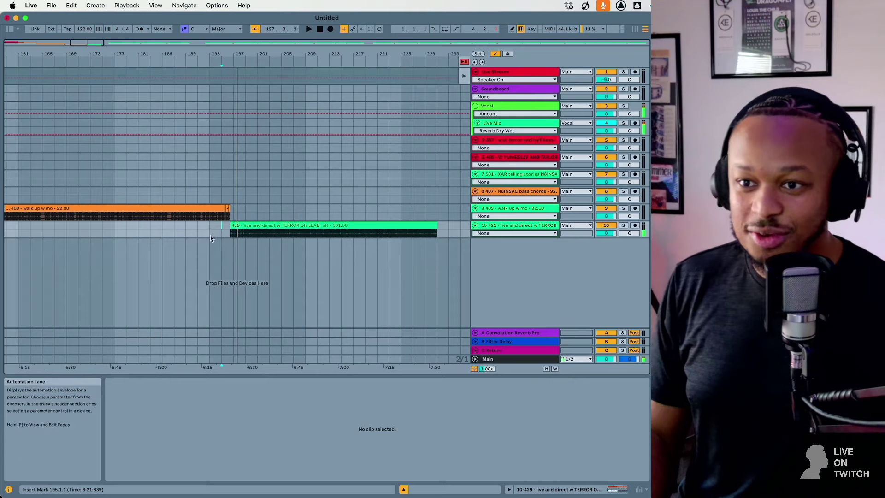
key(space)
click(207, 226)
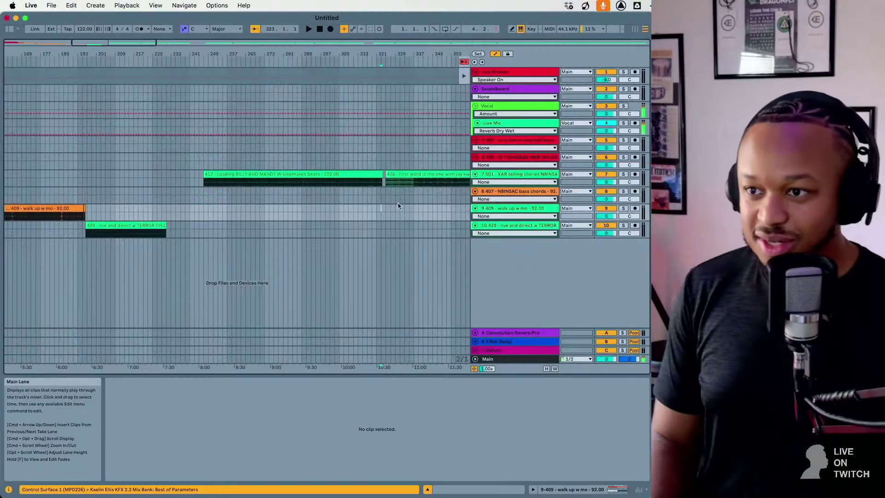
Scroll along the XAR telling stories track, playing parts of its later clips.
click(397, 202)
key(space)
scroll(293, 195, right, 2)
click(366, 194)
key(space)
key(space)
scroll(366, 194, right, 2)
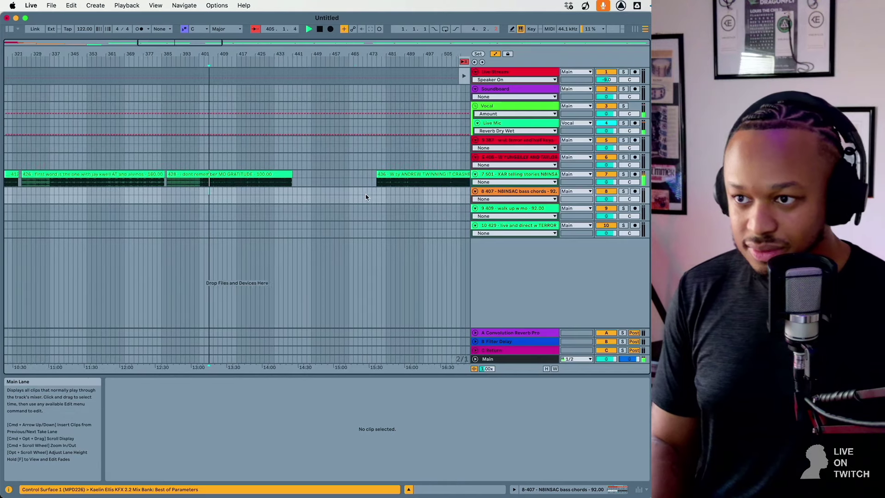
Cut the 436 - W ty ANDREW TWINNING IT CRASHED YET AGAIN clip from the XAR telling stories track.
click(353, 184)
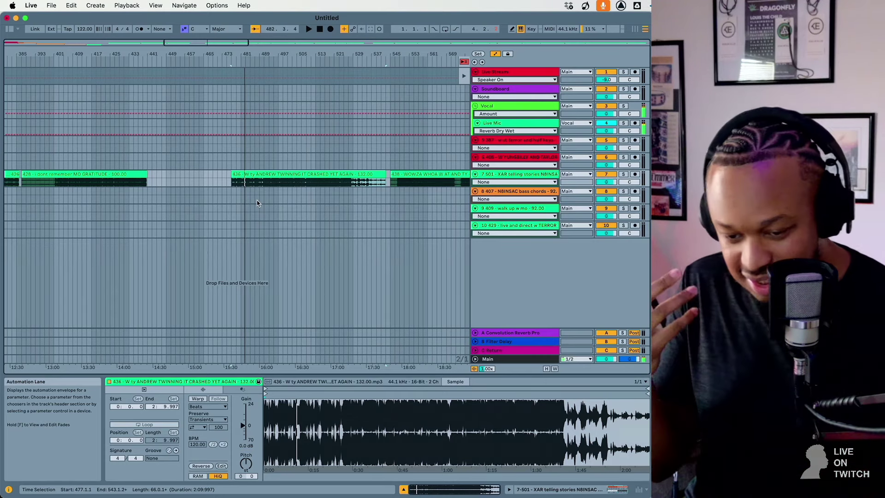
click(284, 175)
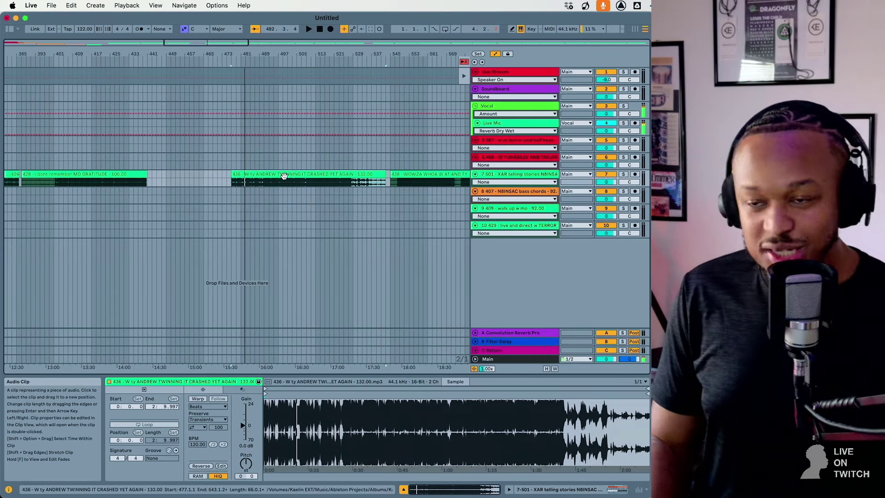
key(Delete)
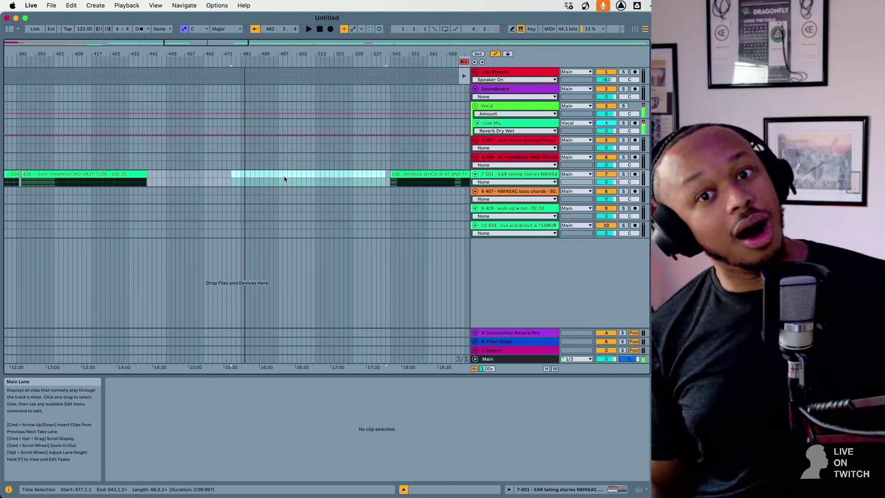
Create a new audio track and paste the 436 clip so it starts at the end of the 429 clip.
scroll(249, 178, left, 15)
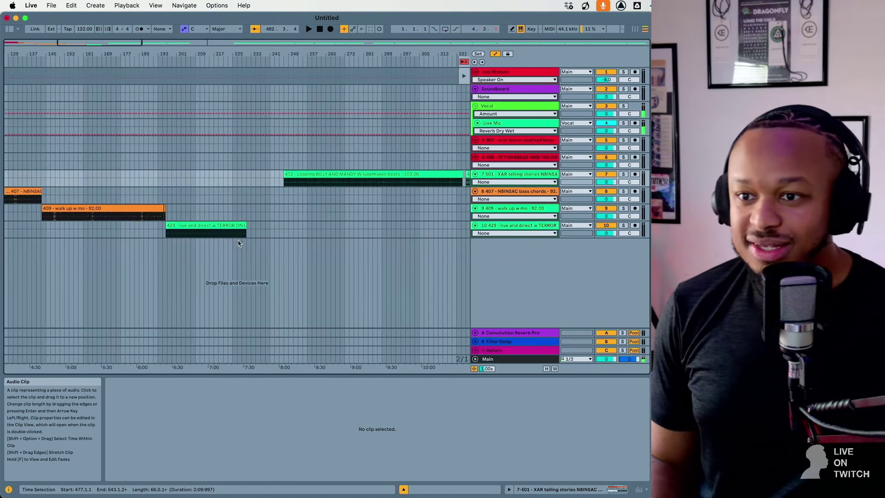
click(238, 233)
key(space)
click(242, 245)
key(plus)
key(plus)
key(plus)
key(plus)
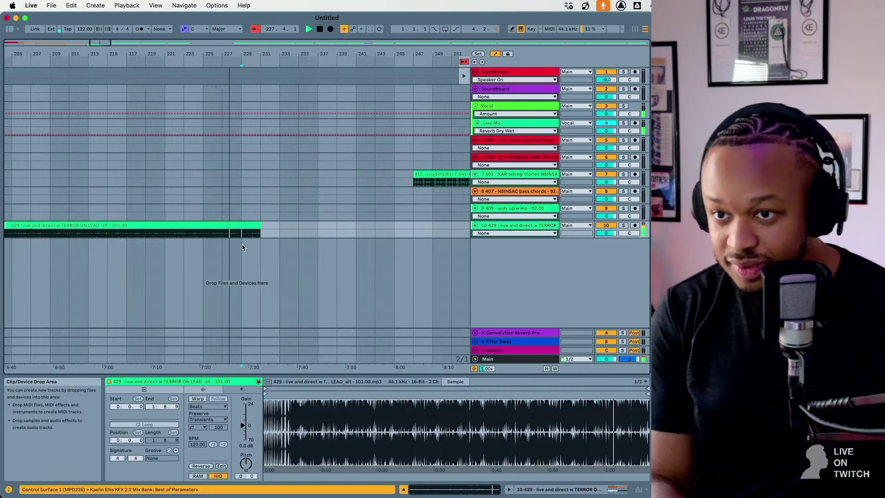
click(240, 248)
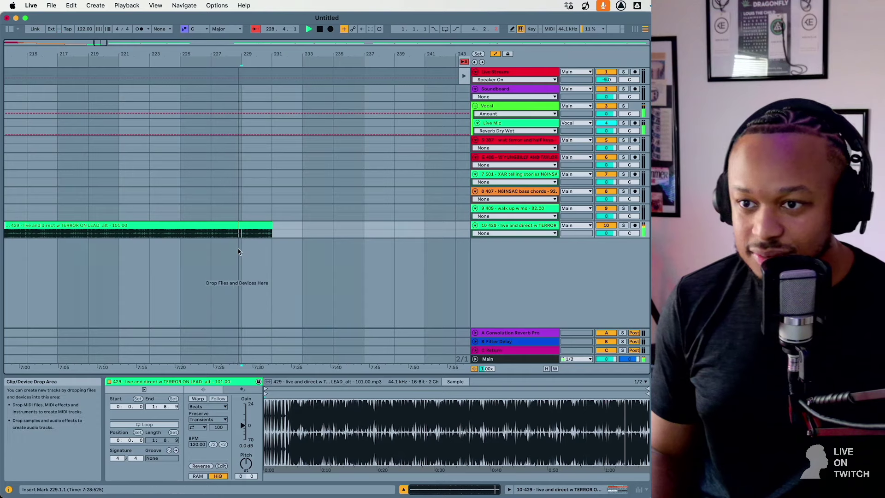
key(super+t)
click(281, 247)
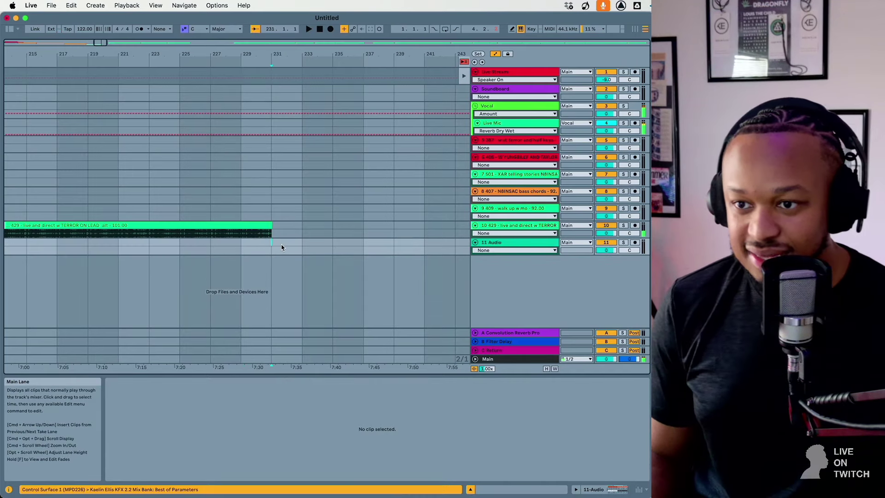
key(super+v)
click(189, 249)
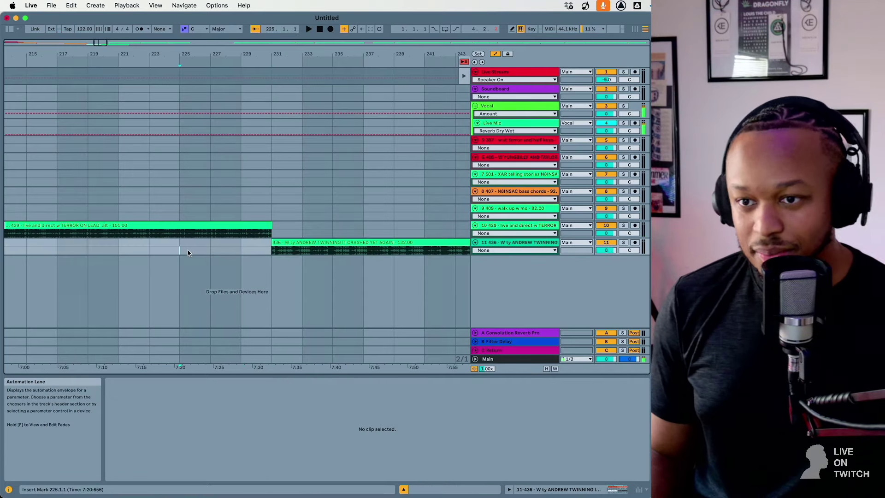
Change the 429 clip's color to a brighter green.
click(138, 228)
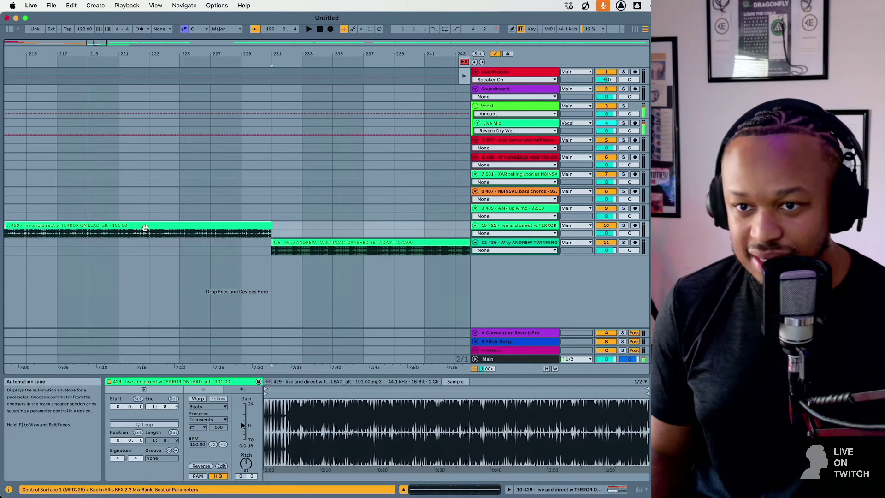
right_click(145, 228)
click(191, 436)
click(156, 293)
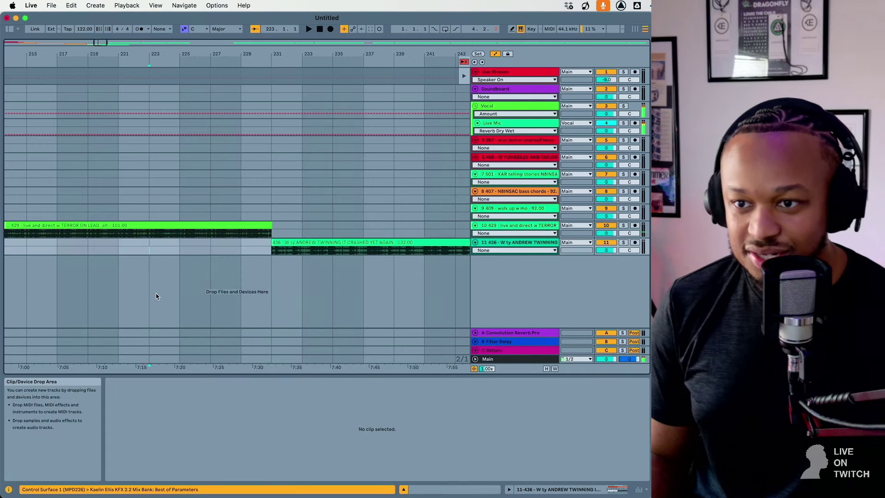
Play back the transition from the 429 clip into the 436 clip.
key(space)
click(303, 286)
key(space)
key(space)
click(256, 264)
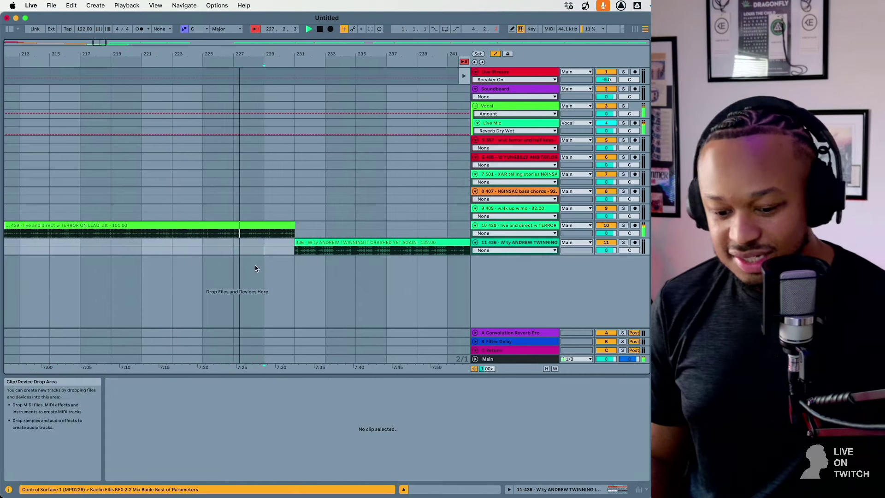
key(space)
key(space)
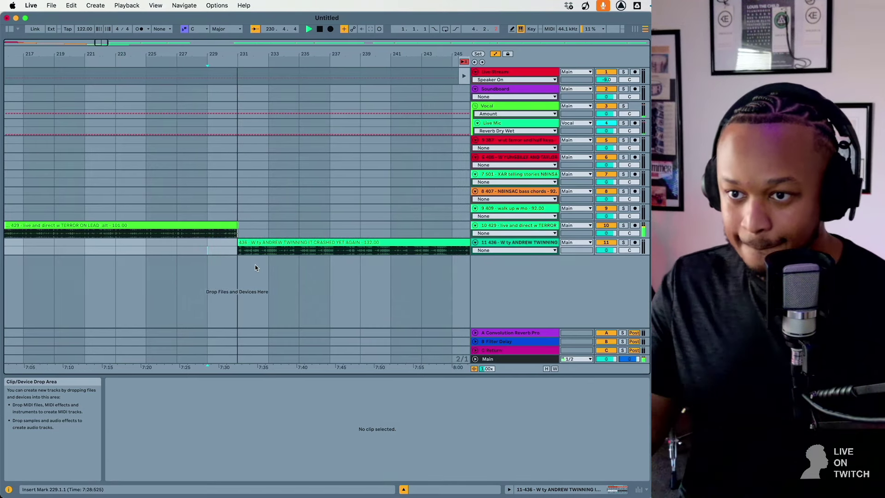
Nudge the 436 clip slightly earlier so it butts against the end of the 429 clip.
click(245, 243)
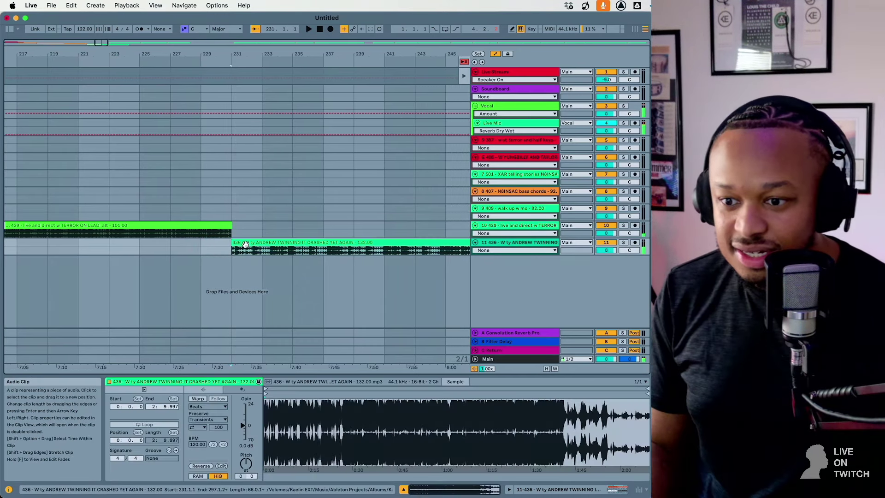
mouse_move(236, 244)
mouse_down()
mouse_move(236, 251)
mouse_move(233, 243)
mouse_up()
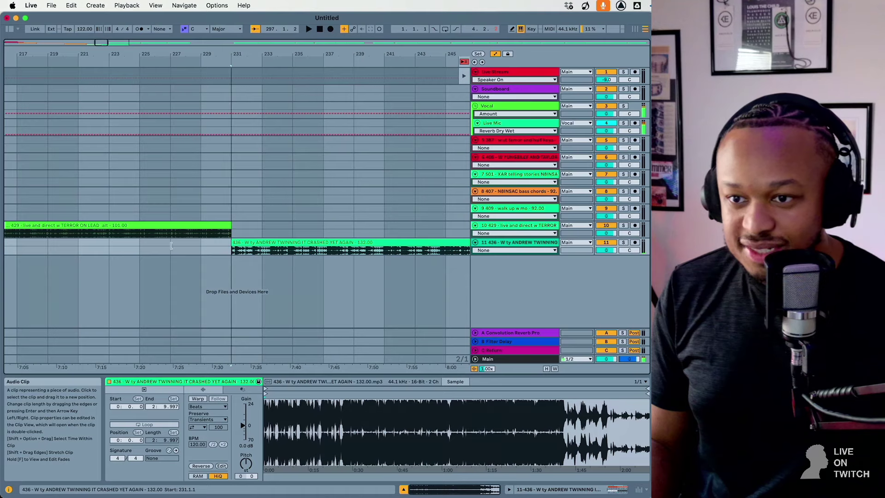
Delete the clip on the 7 501 XAR telling stories track that starts around bar 247.
click(195, 249)
click(258, 243)
click(323, 250)
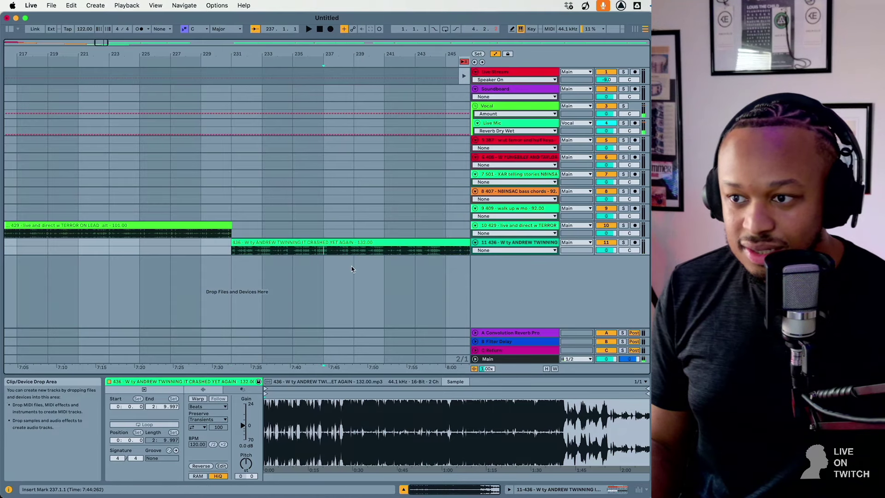
scroll(387, 268, right, 10)
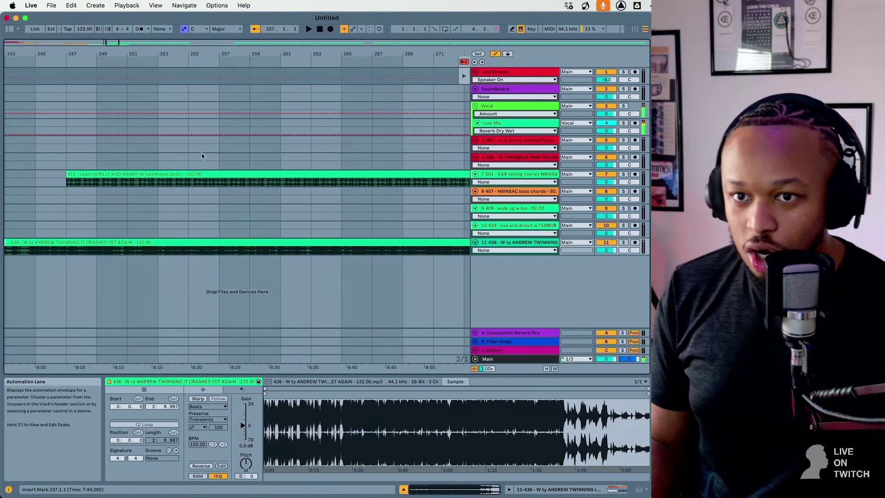
click(243, 175)
key(Delete)
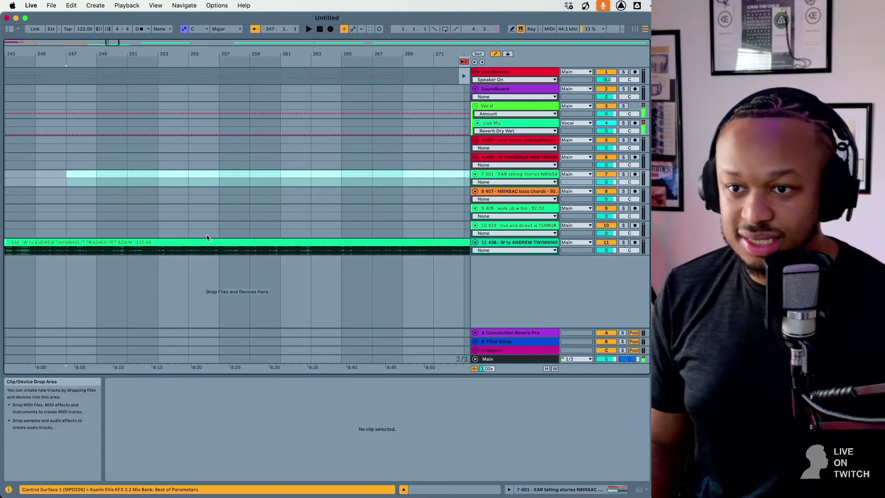
Play back the 436 clip from several points along its length to review it.
scroll(207, 237, left, 3)
click(177, 250)
key(space)
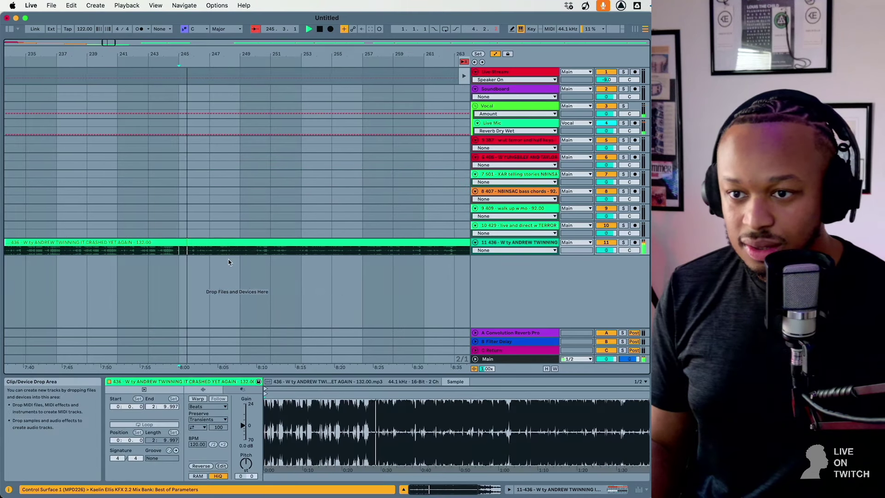
click(96, 264)
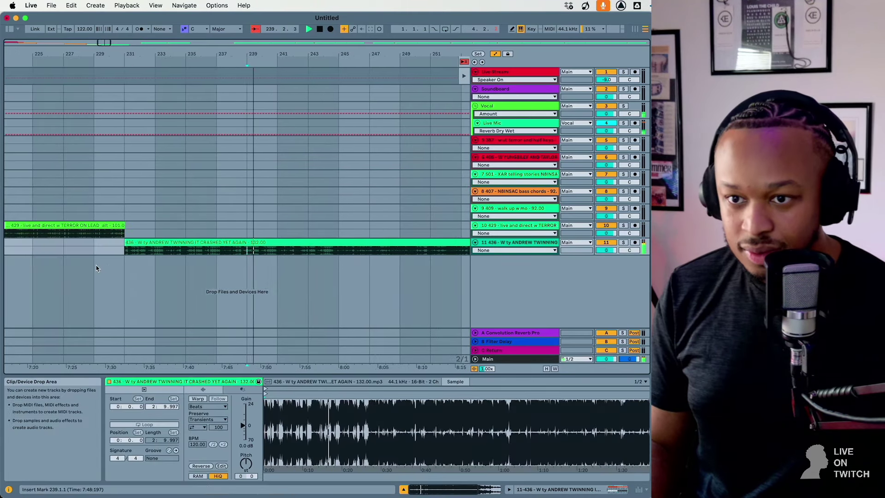
click(132, 267)
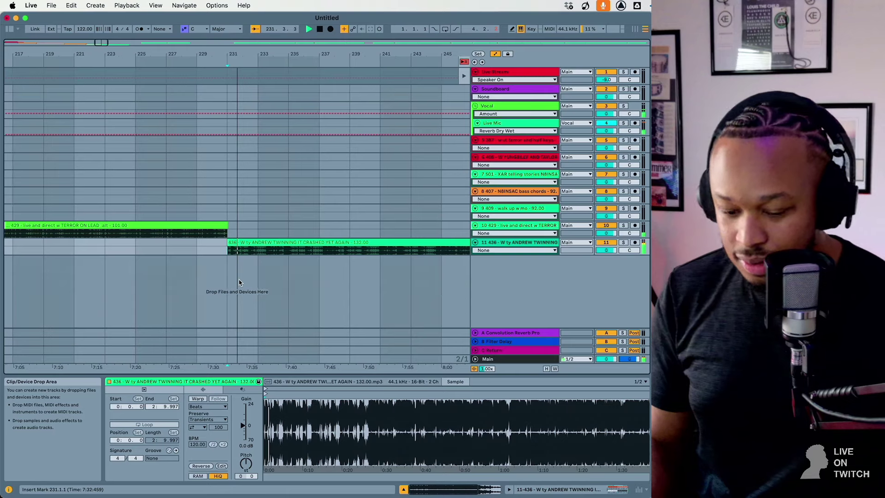
key(plus)
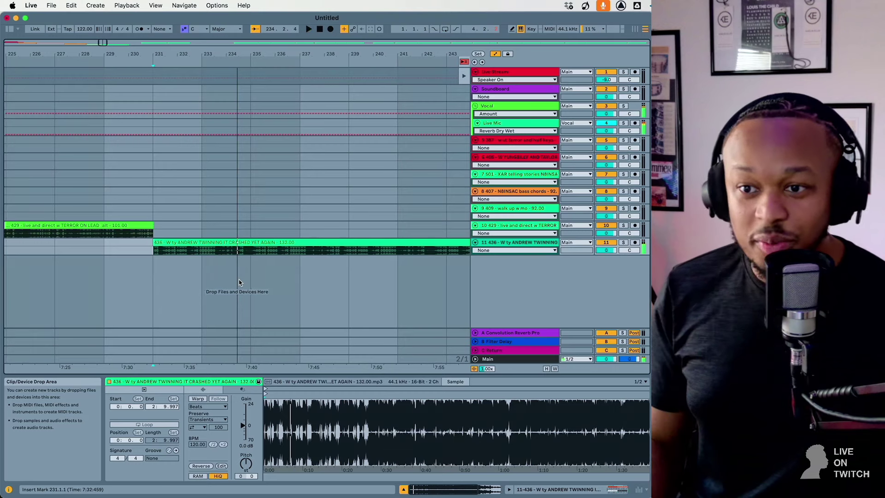
click(200, 258)
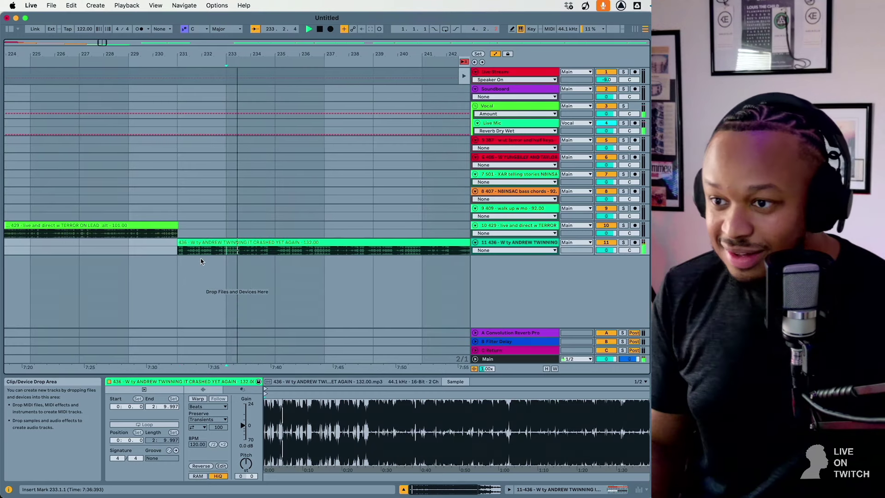
scroll(300, 268, right, 15)
click(153, 270)
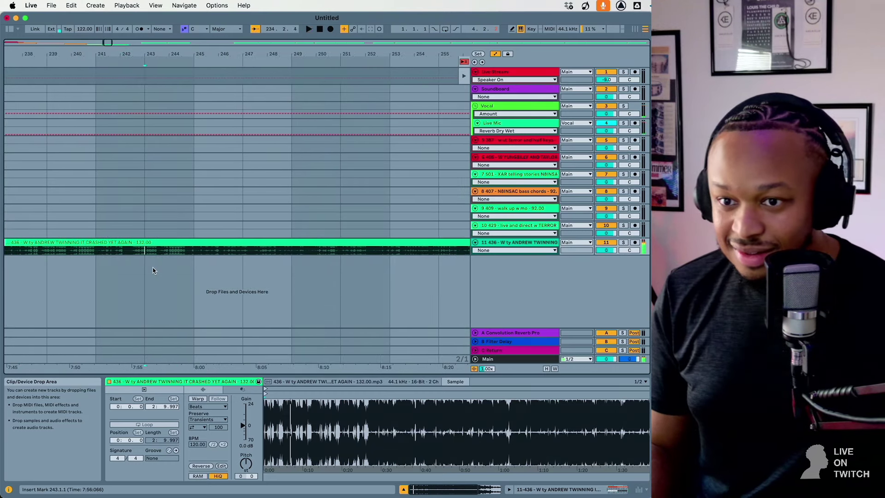
scroll(207, 277, right, 20)
click(237, 279)
key(space)
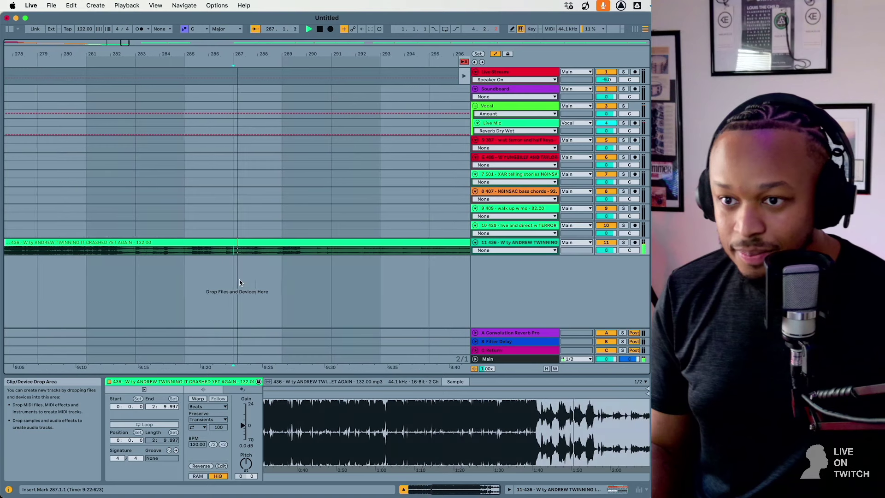
click(261, 263)
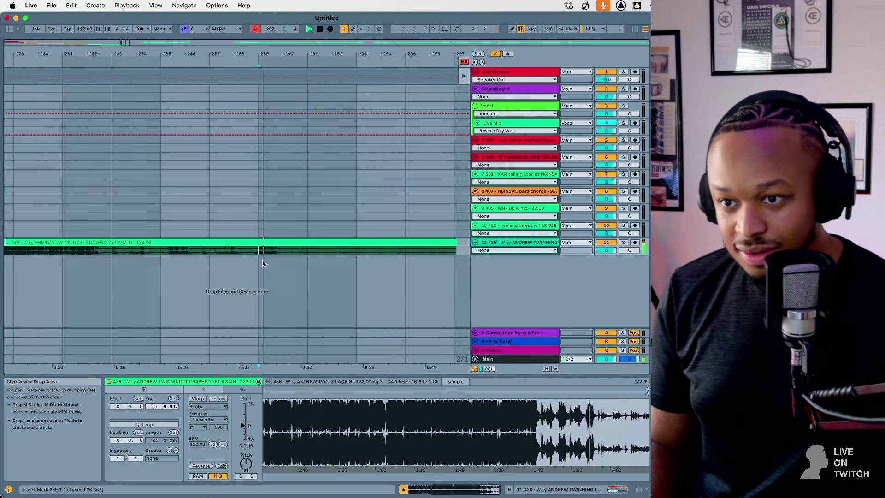
key(space)
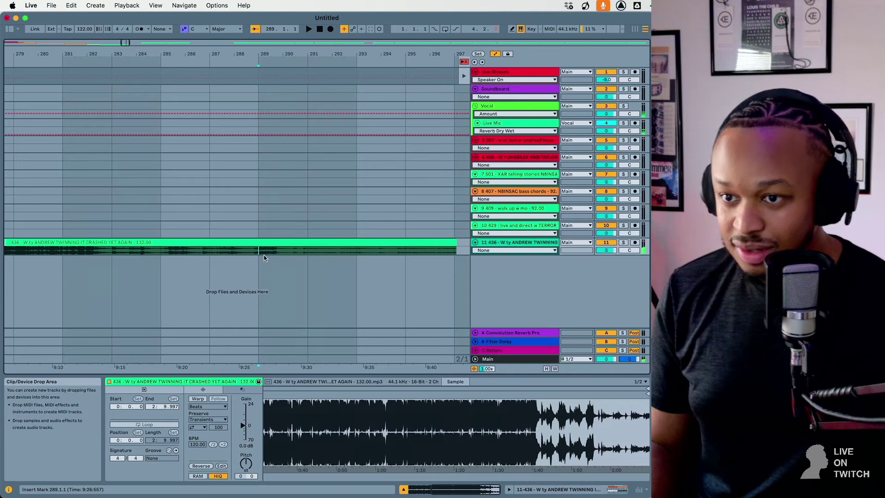
key(minus)
key(minus)
key(minus)
key(minus)
key(minus)
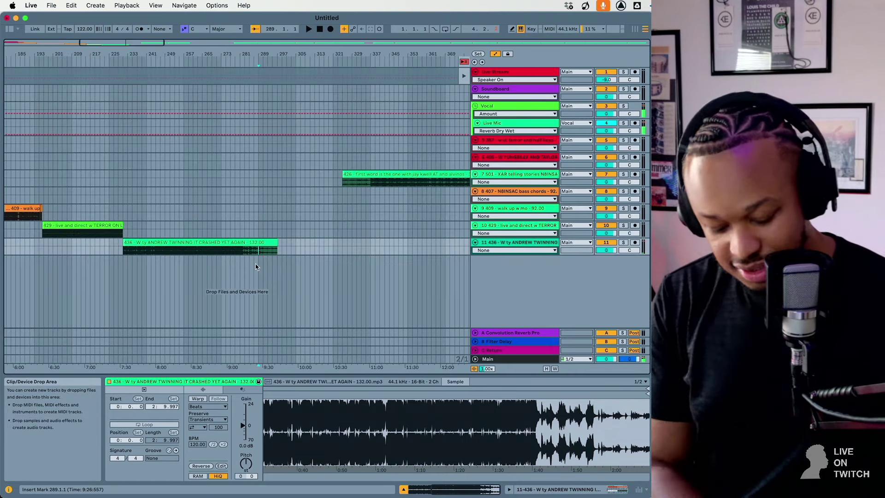
Delete the 436 clip from the new audio track 11.
scroll(256, 267, down, 5)
click(103, 241)
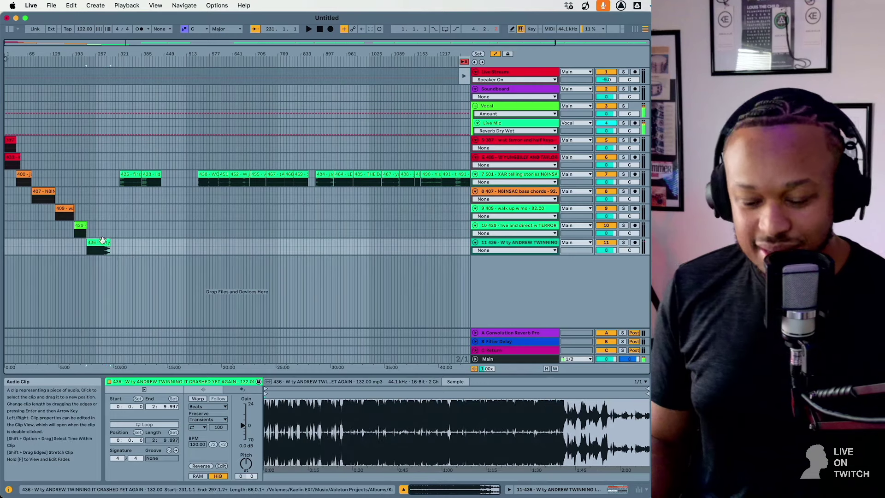
click(81, 244)
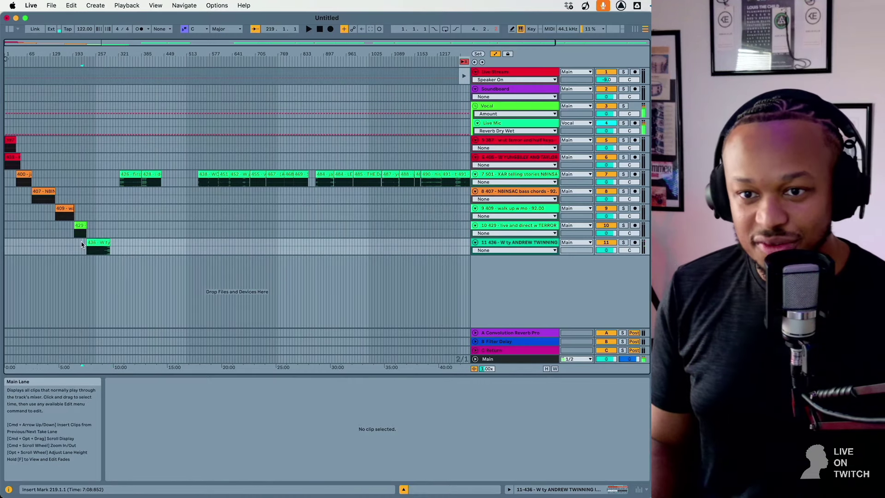
click(90, 244)
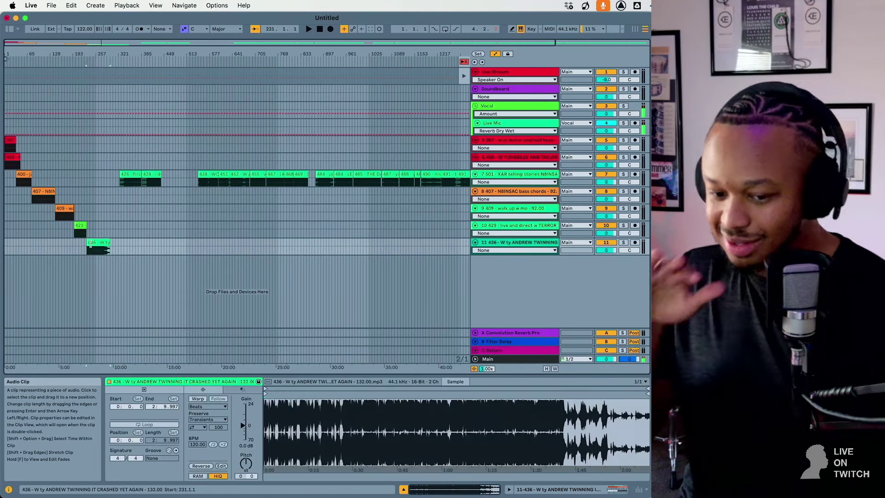
key(Delete)
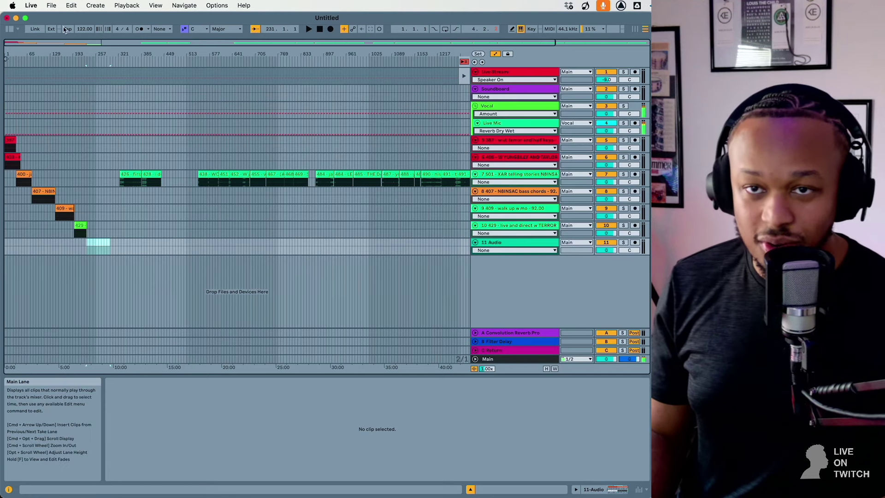
Zoom out over the arrangement and inspect the 429 and 408 clips.
drag(14, 42, 7, 83)
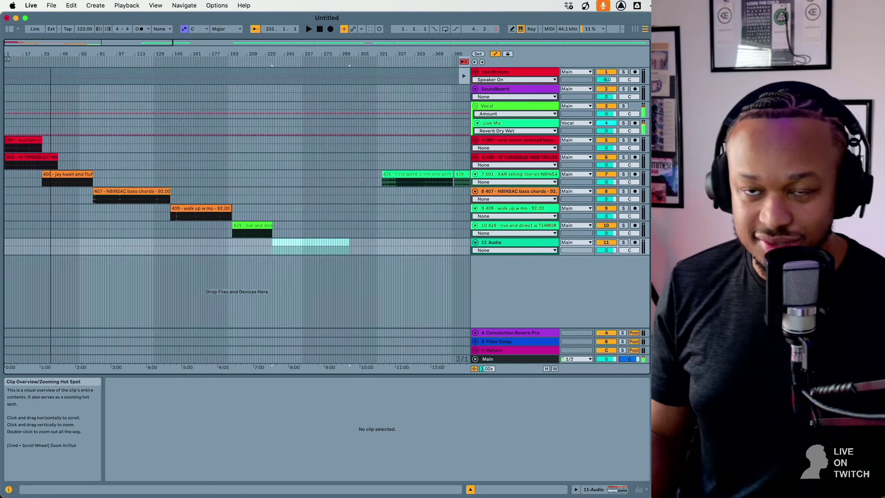
drag(14, 41, 15, 44)
click(390, 226)
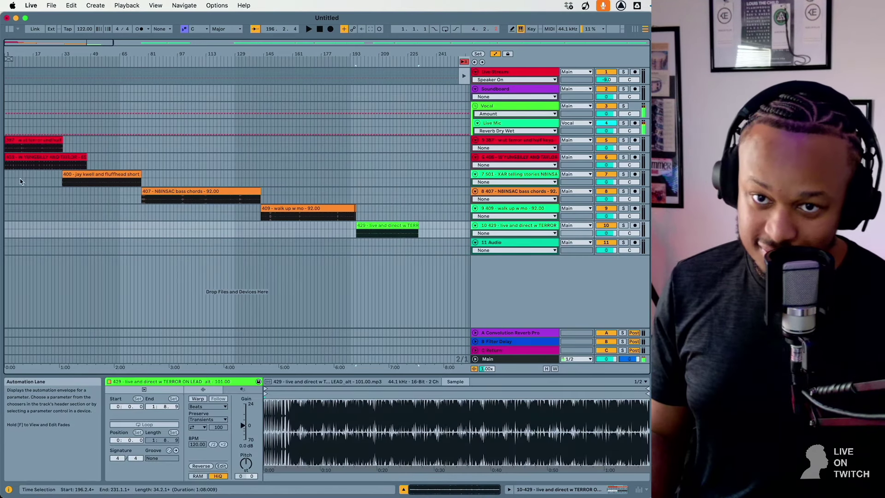
click(35, 157)
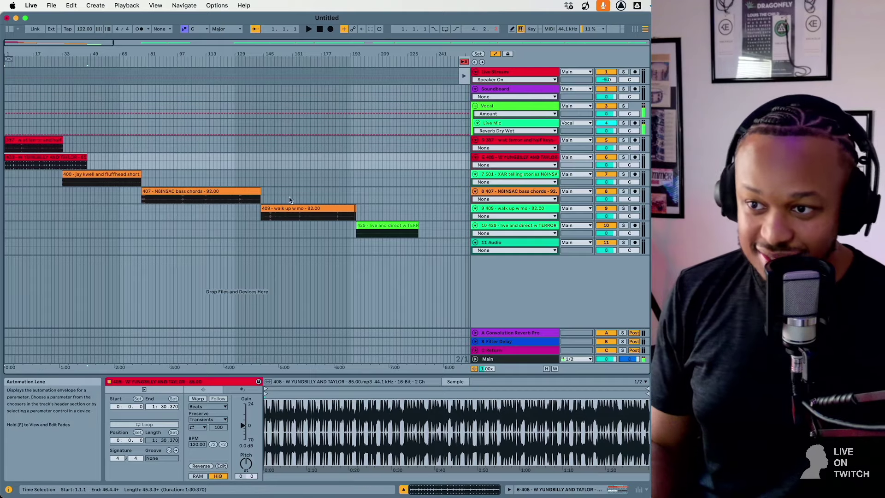
scroll(289, 200, right, 15)
scroll(289, 197, right, 8)
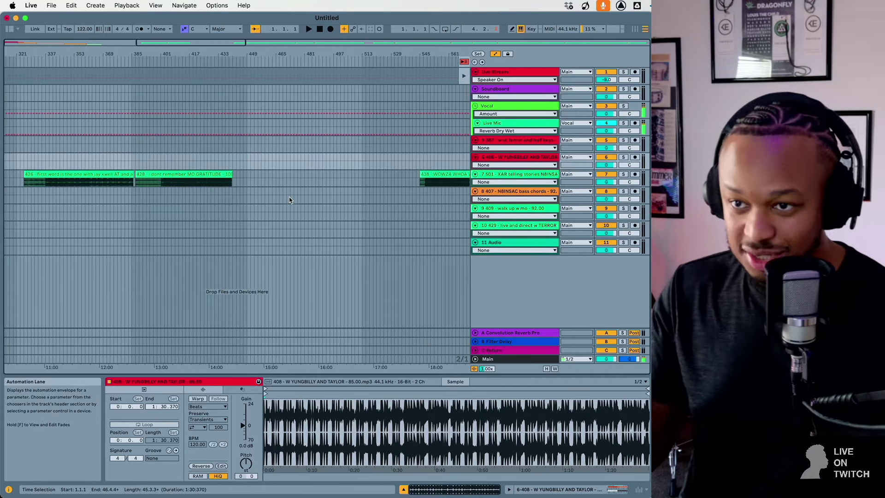
Audition different clips along the 7 501 XAR telling stories track to choose the next beat.
click(257, 207)
key(space)
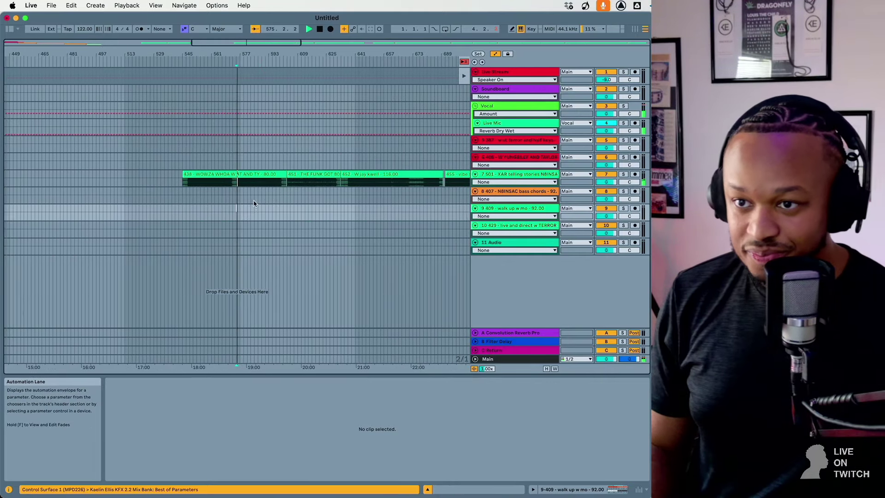
click(253, 200)
key(space)
key(space)
click(286, 192)
key(space)
key(space)
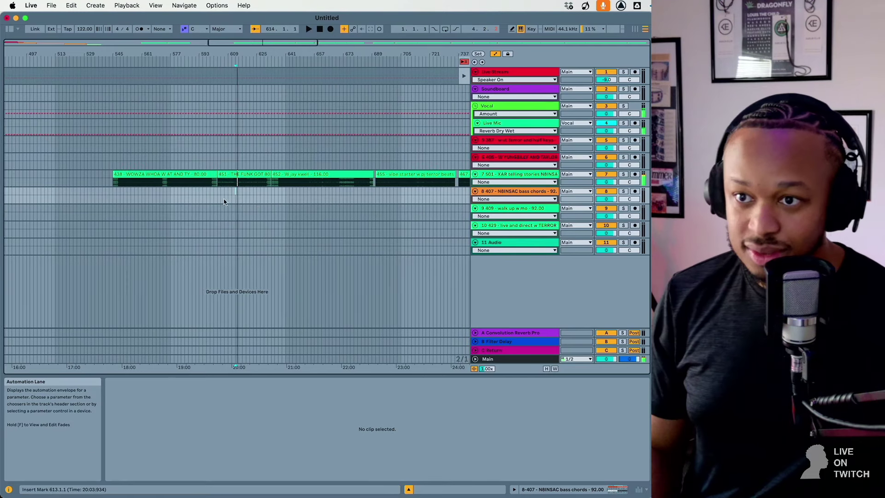
click(290, 194)
click(327, 198)
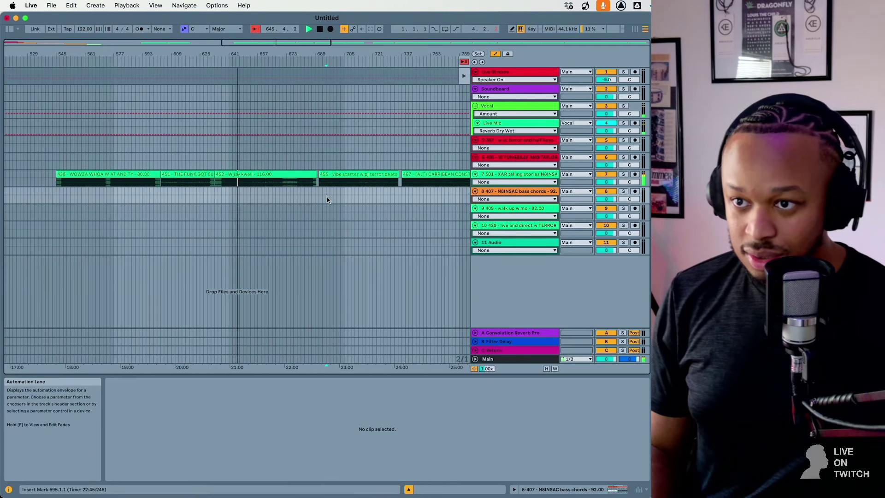
click(355, 197)
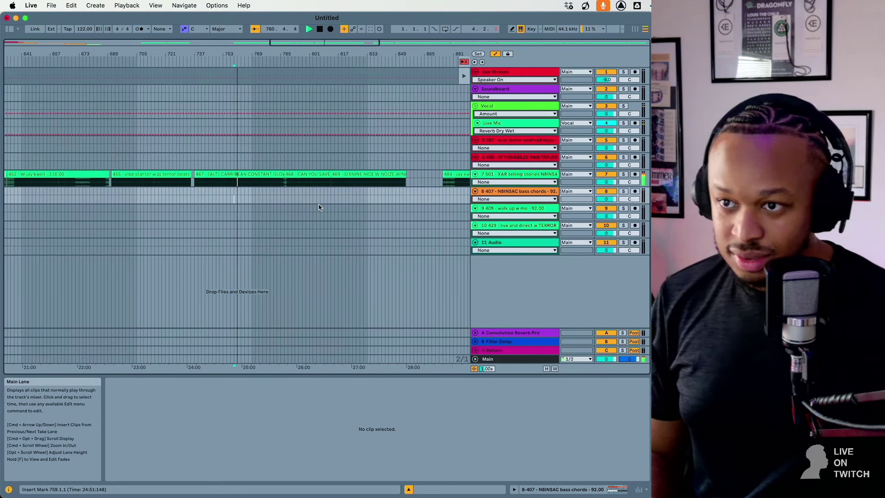
click(310, 208)
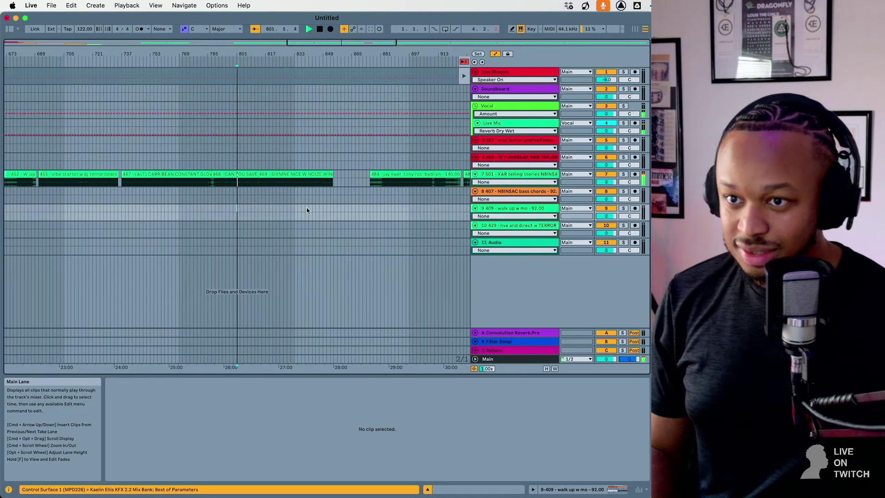
click(294, 201)
key(space)
key(space)
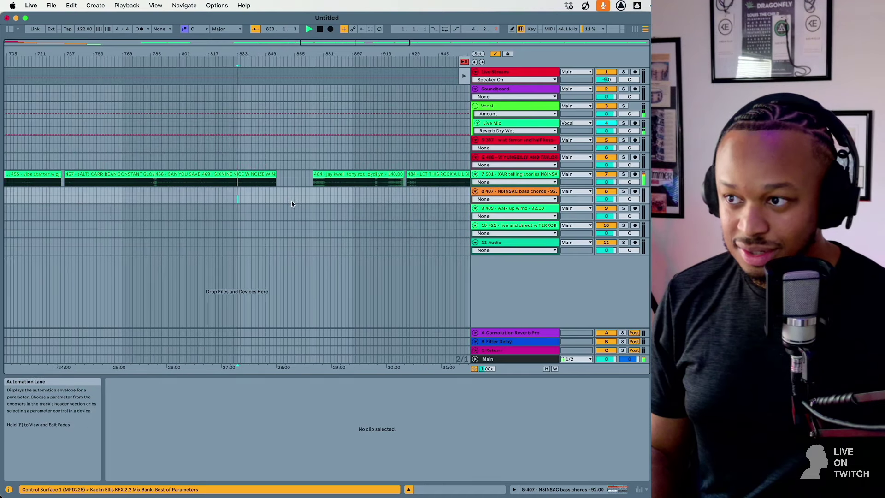
Cut the 468 CAN YOU SAVE US clip from the XAR telling stories track.
click(173, 174)
key(space)
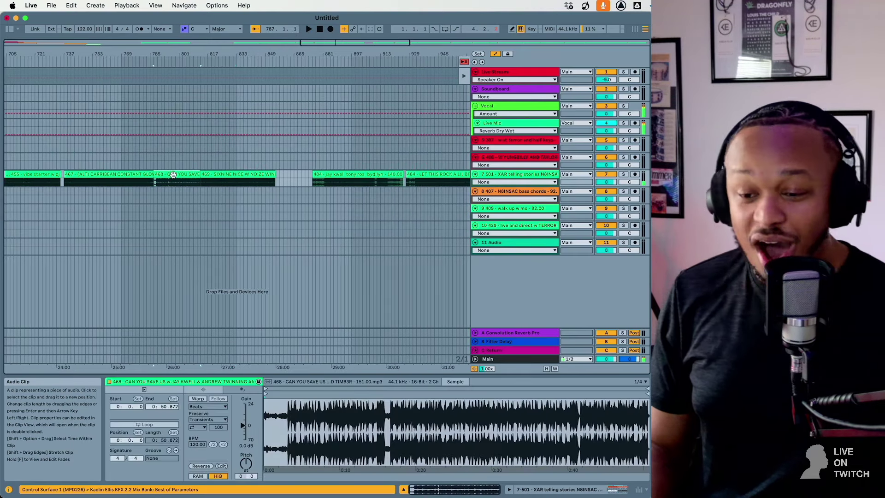
key(super+x)
Paste the 468 clip onto track 11 at the end of the 429 clip and play the transition.
scroll(172, 175, left, 10)
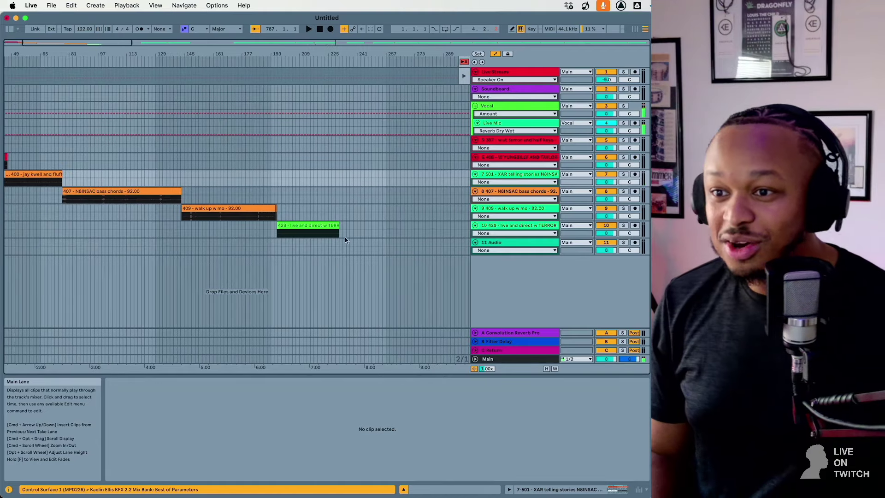
click(316, 252)
key(space)
key(plus)
key(plus)
key(plus)
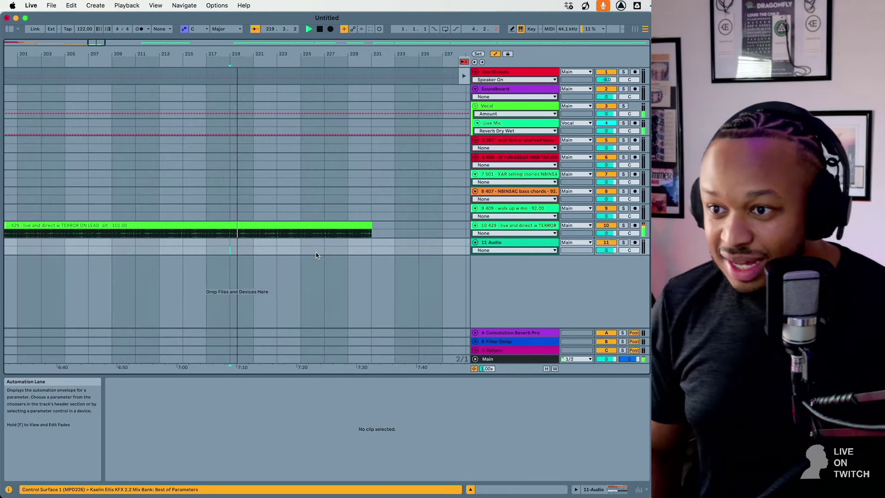
key(space)
click(377, 245)
key(super+v)
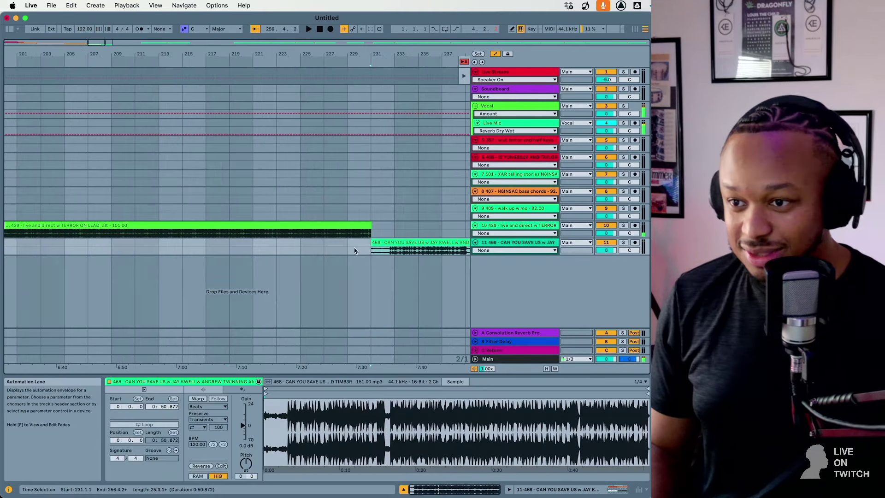
click(350, 258)
key(space)
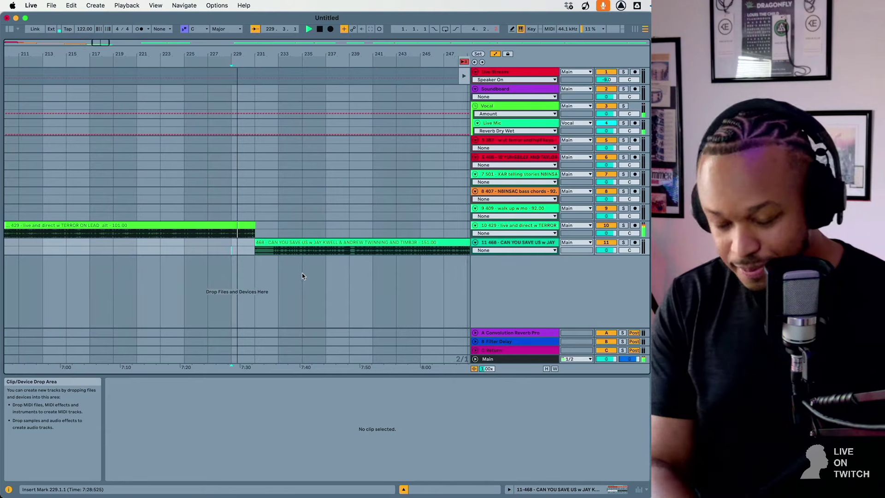
Switch the grid off and nudge the 468 clip slightly earlier to meet the end of the 429 clip.
scroll(303, 273, up, 8)
right_click(302, 273)
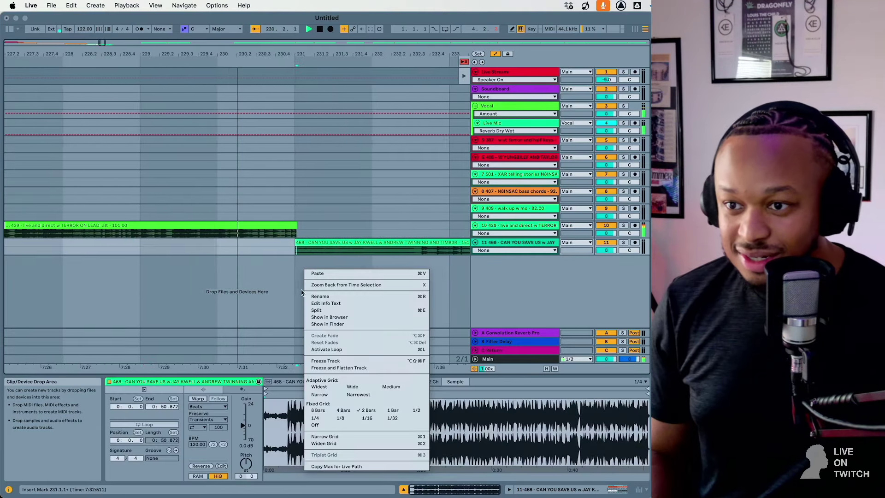
click(315, 418)
drag(256, 246, 243, 250)
click(56, 267)
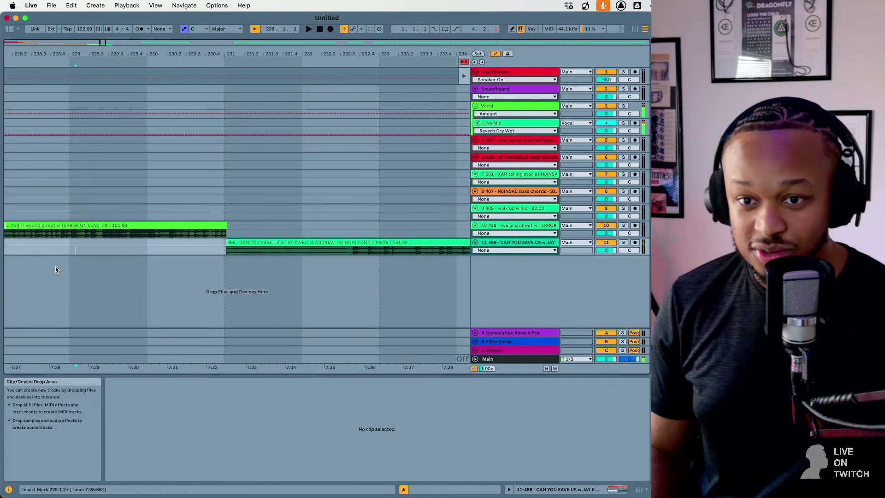
key(space)
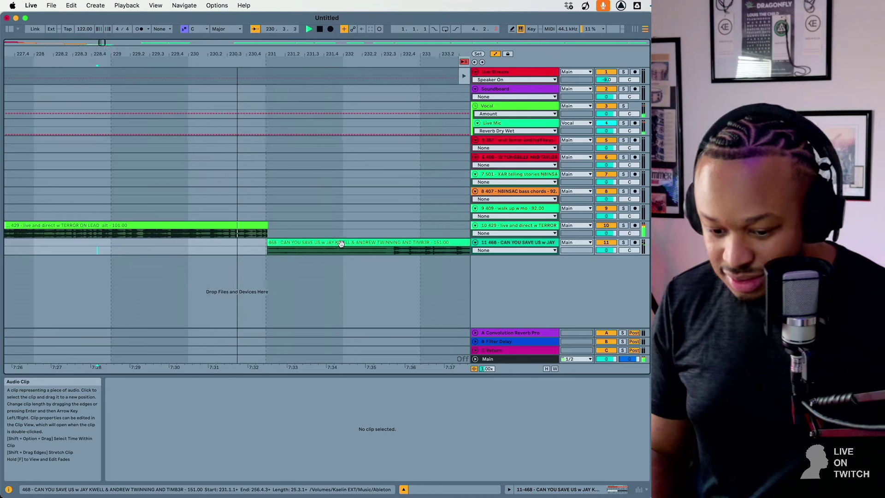
Play back the transition from the 429 clip into the 468 clip on track 11.
click(336, 247)
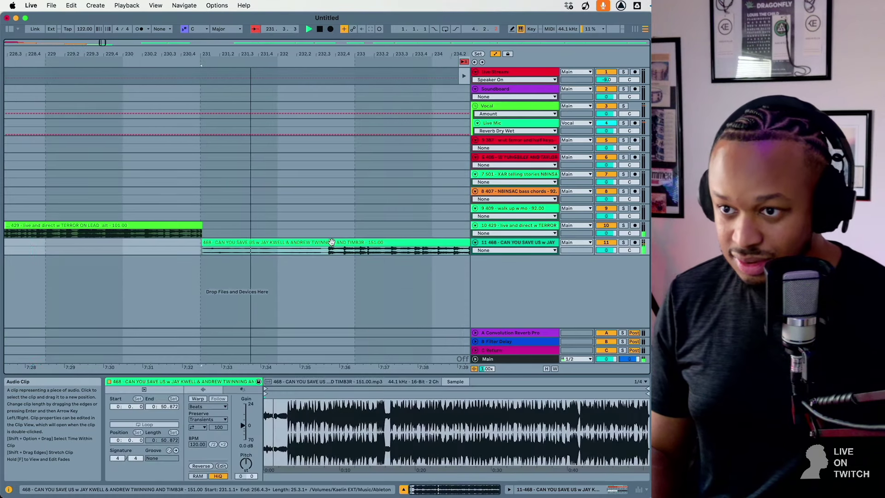
key(space)
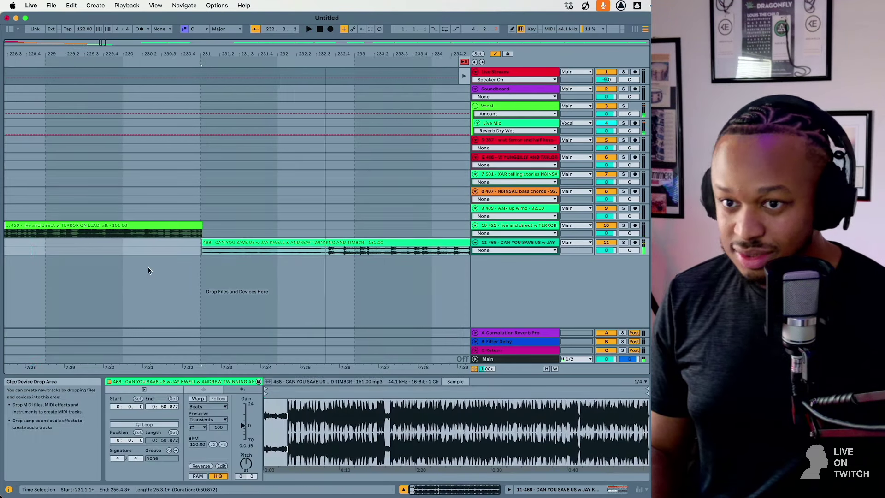
click(129, 267)
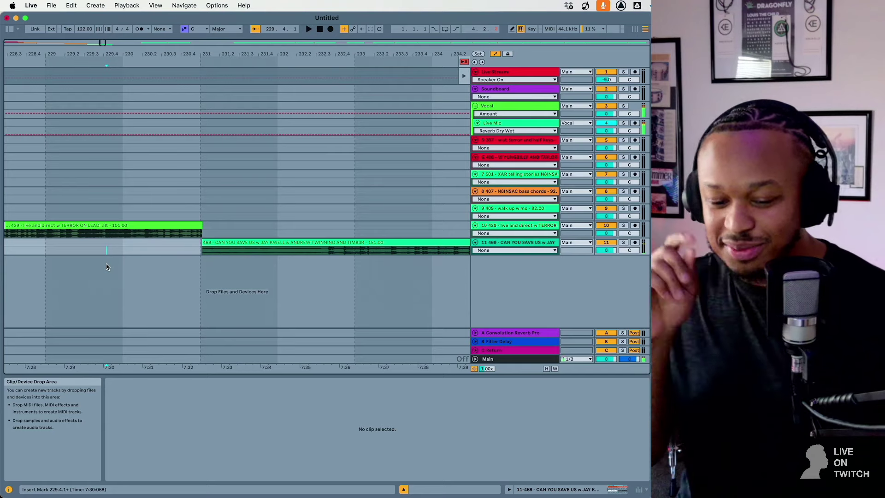
key(space)
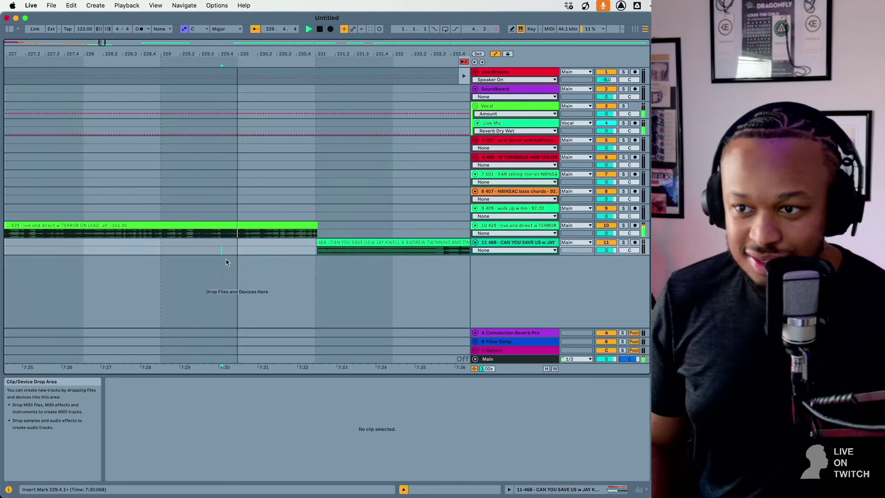
key(space)
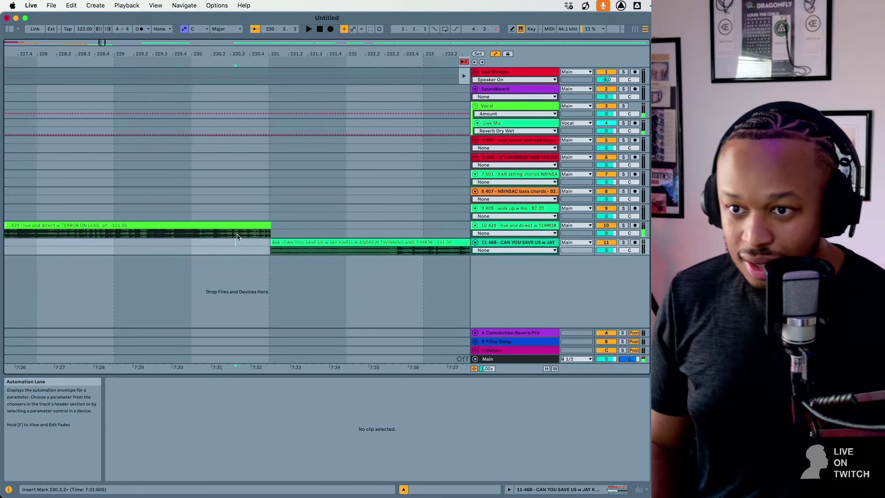
Delete the end of the 429 clip that overlaps the start of the 468 clip and replay the transition.
drag(237, 233, 278, 232)
key(Delete)
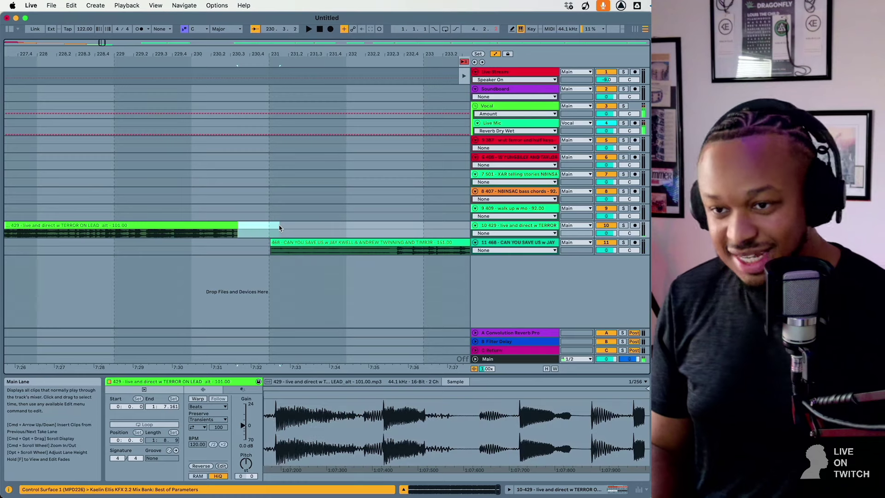
scroll(261, 250, left, 5)
click(83, 269)
key(space)
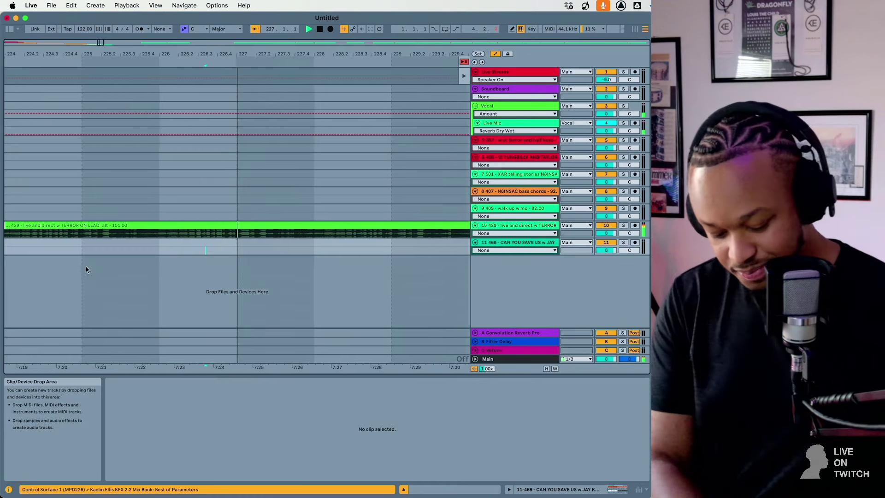
Color the 468 CAN YOU SAVE US clip orange.
key(minus)
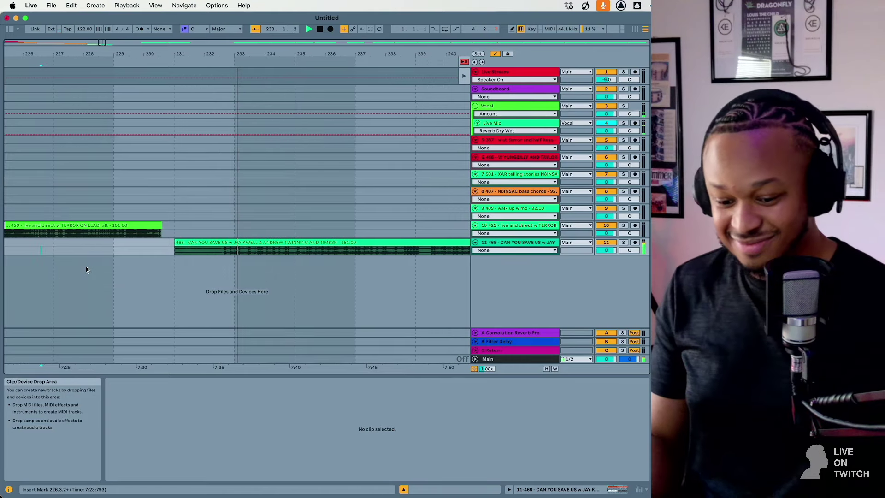
drag(98, 54, 249, 9)
right_click(257, 241)
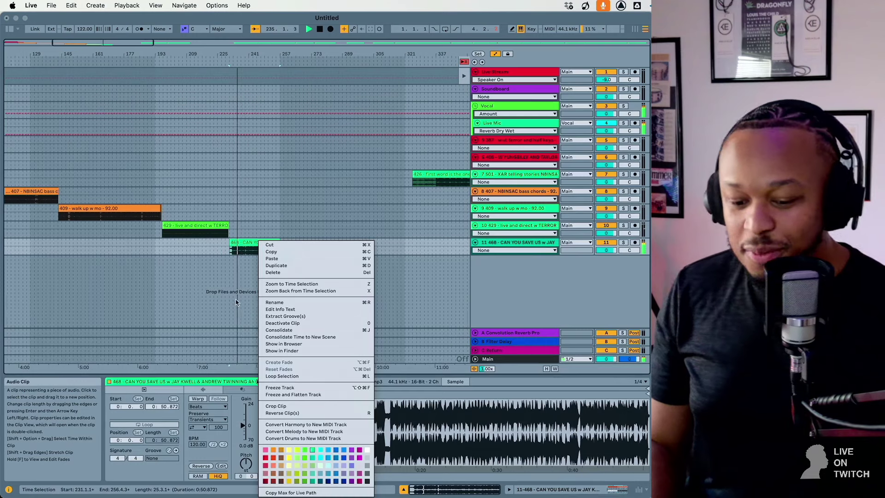
click(232, 308)
right_click(247, 242)
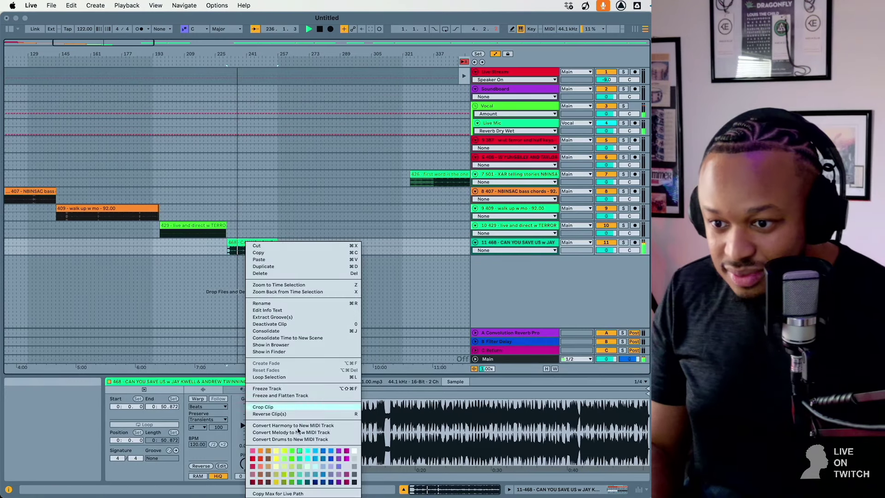
click(290, 455)
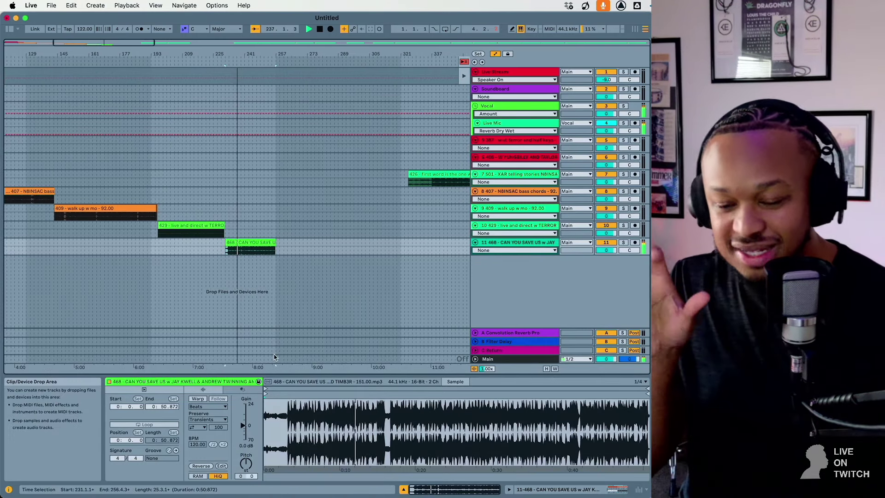
right_click(248, 245)
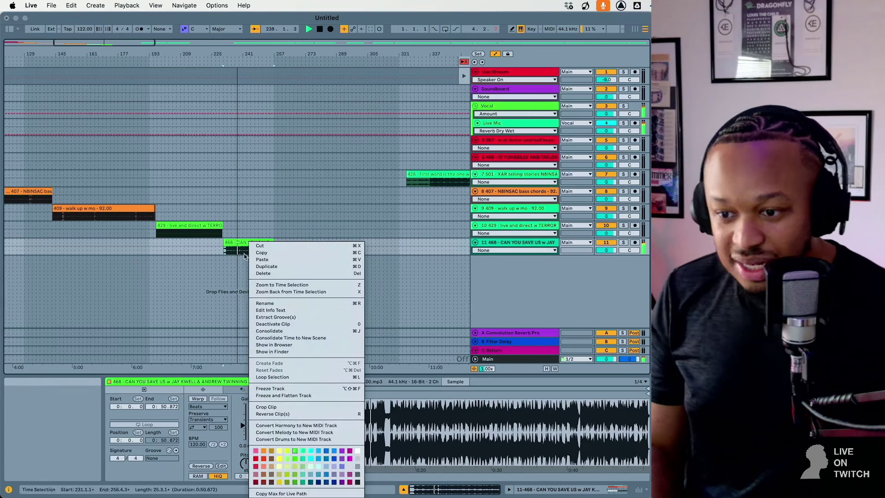
click(268, 452)
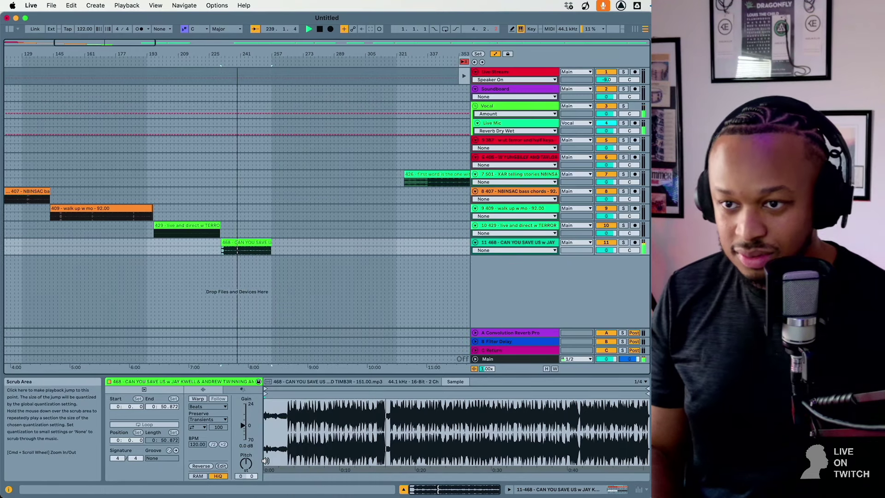
click(275, 309)
click(244, 249)
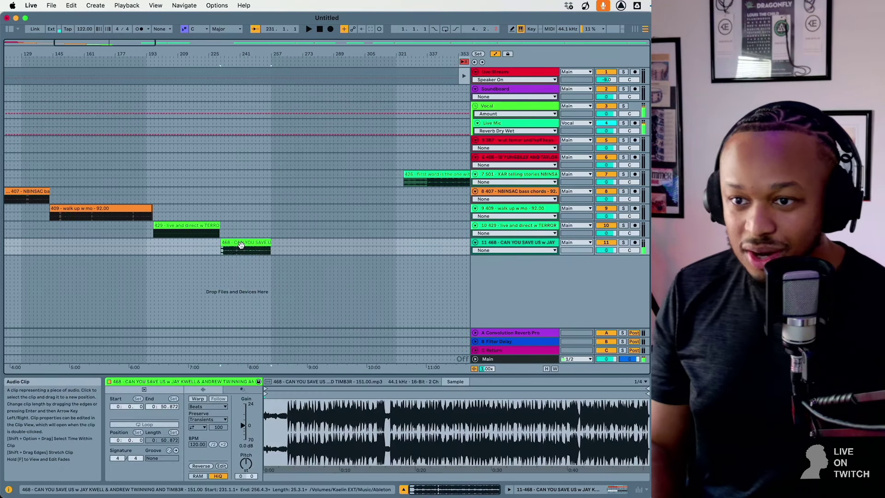
right_click(244, 239)
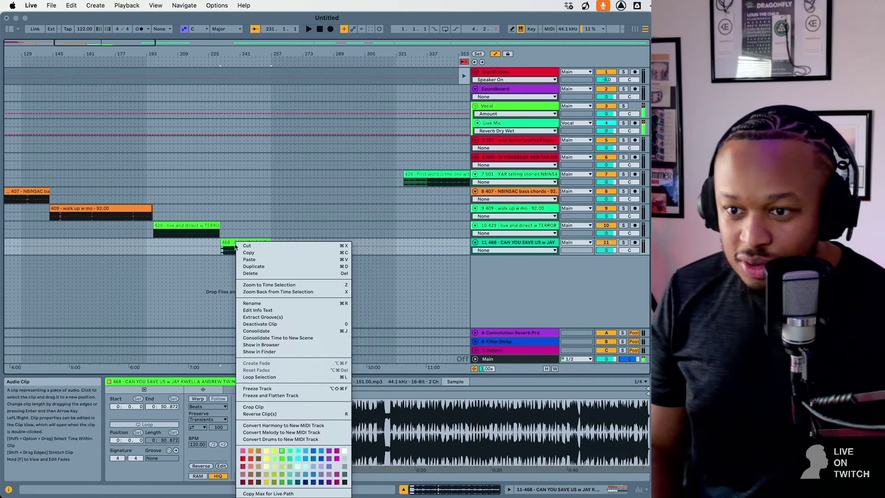
click(250, 453)
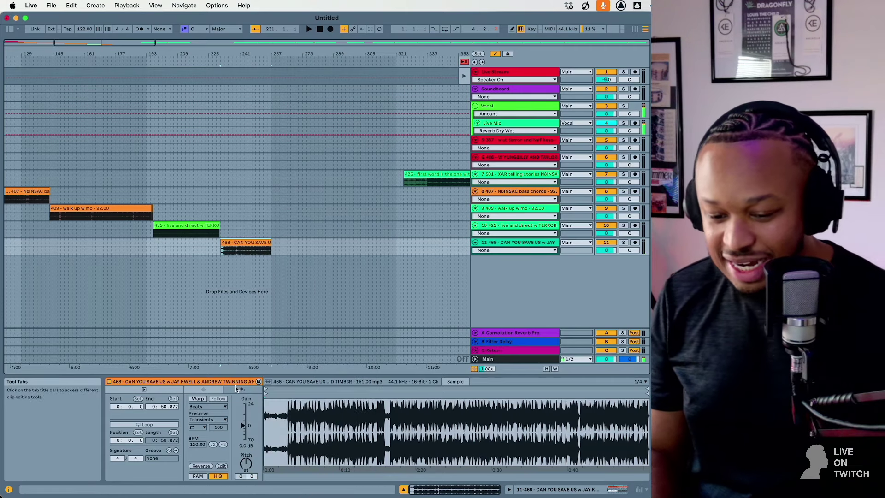
Audition clips further along the XAR telling stories track to find the next beat.
scroll(355, 289, right, 15)
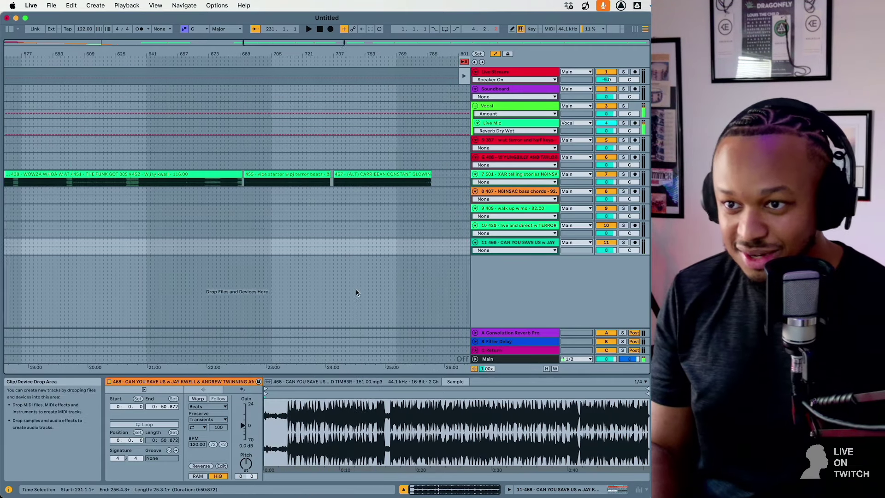
scroll(356, 292, right, 1)
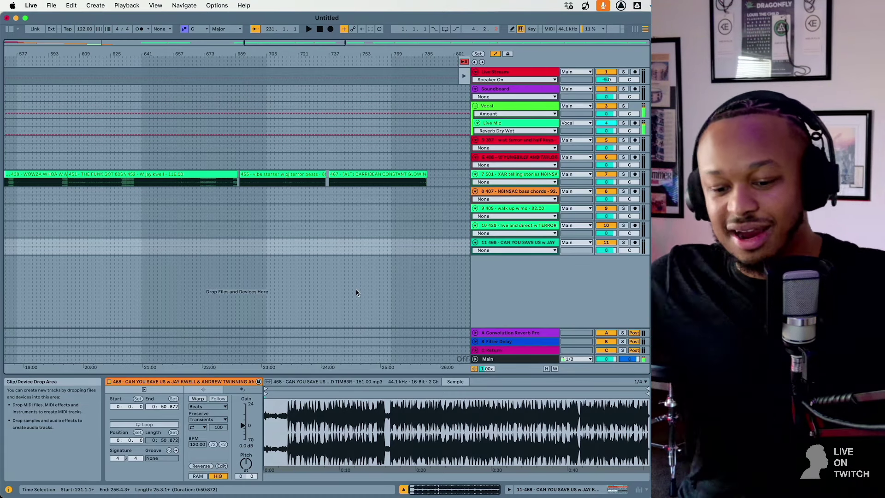
scroll(356, 292, right, 1)
click(264, 296)
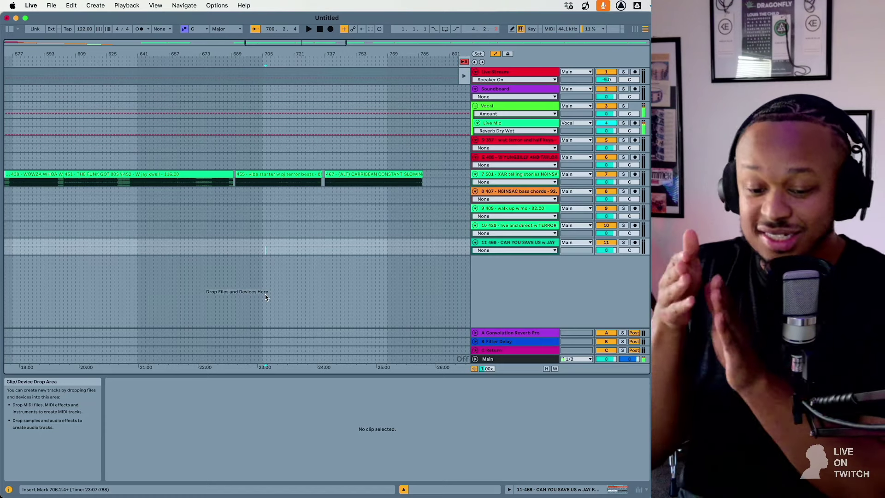
key(space)
click(306, 275)
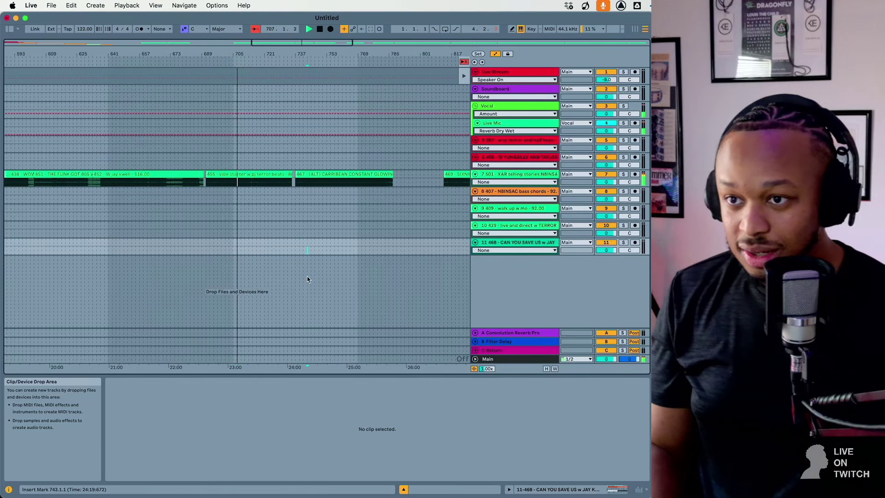
key(space)
key(space)
click(415, 269)
key(space)
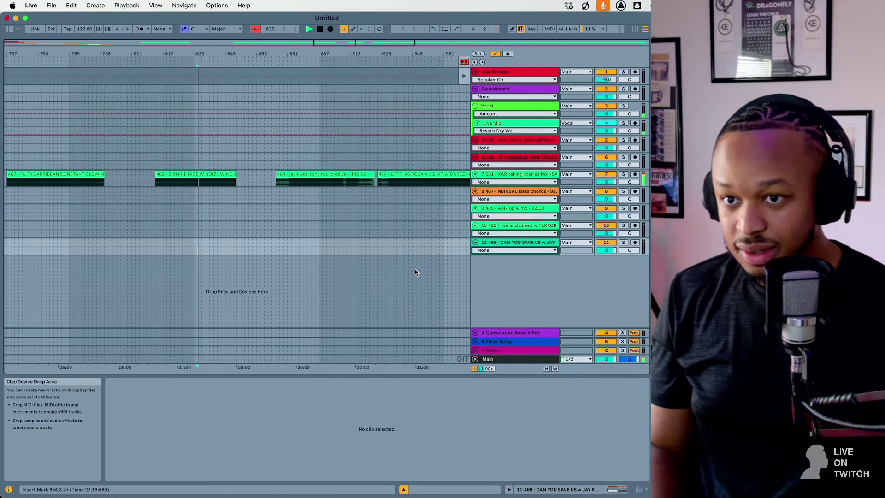
key(space)
key(space)
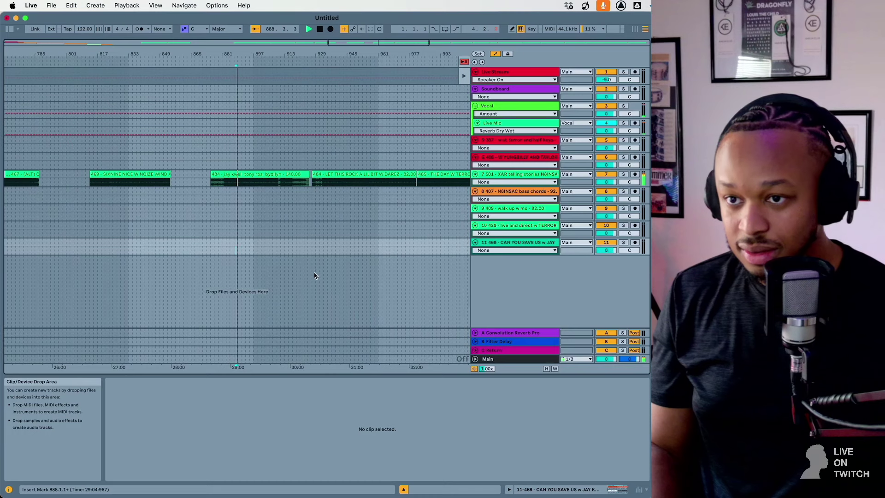
click(317, 187)
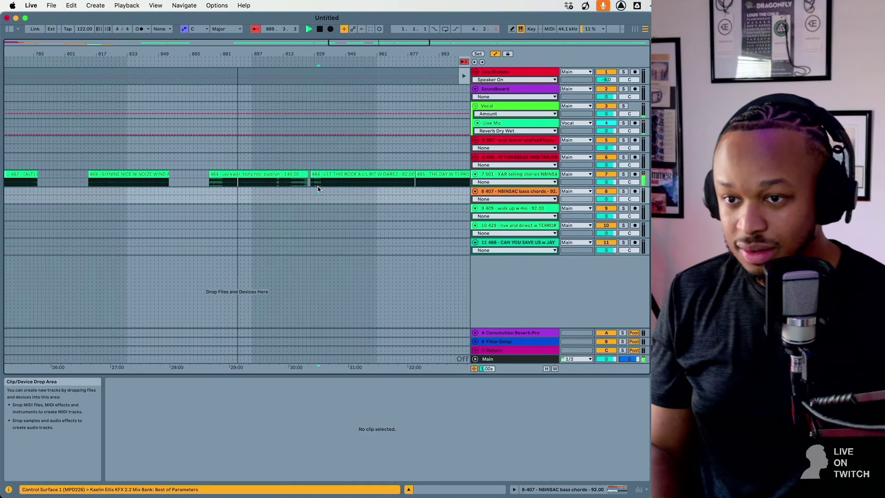
key(space)
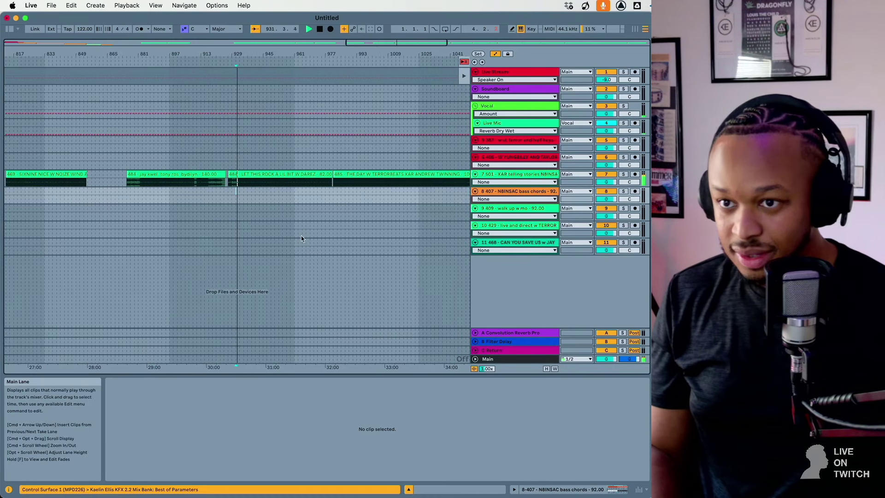
click(366, 211)
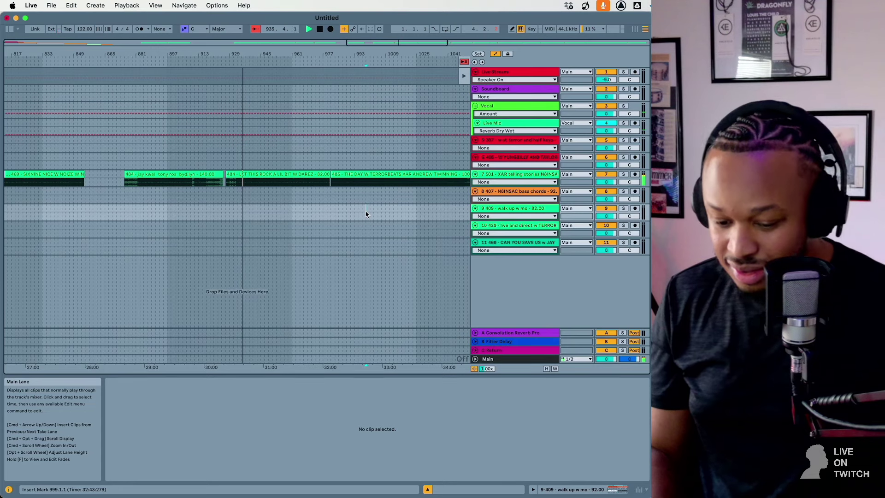
key(space)
key(space)
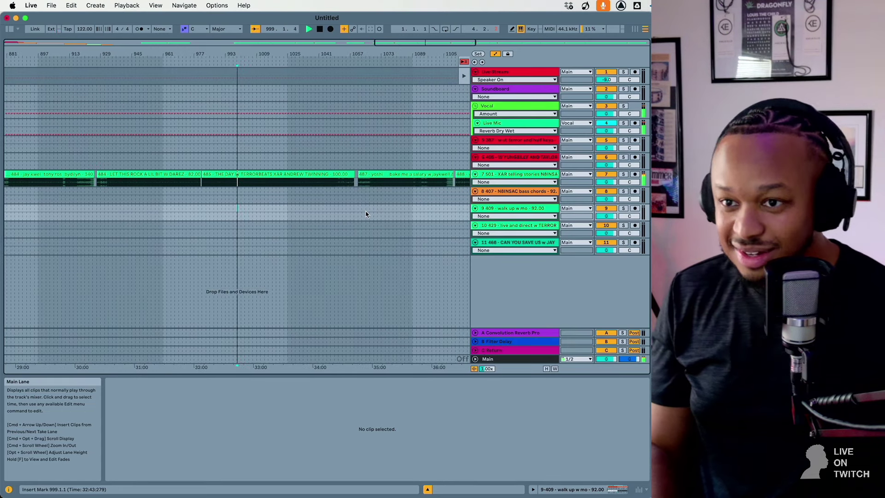
Audition later clips on the XAR telling stories track to pick the next beat.
drag(123, 53, 131, 26)
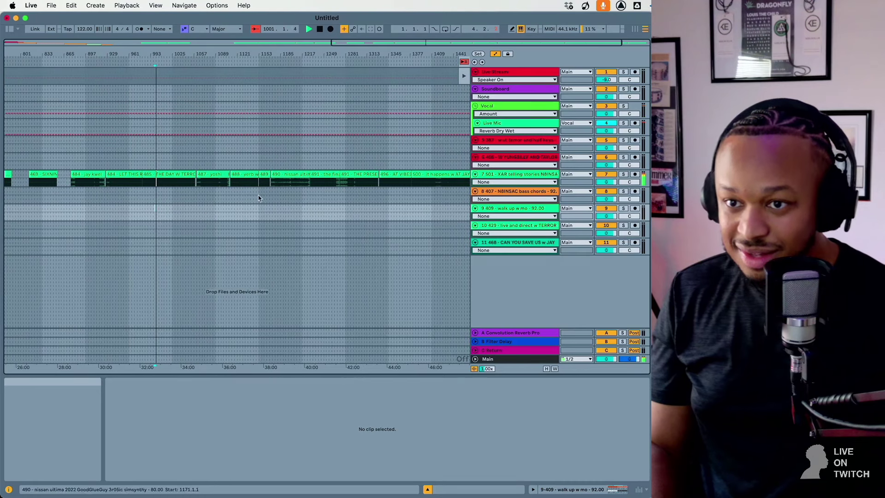
click(204, 210)
key(space)
key(space)
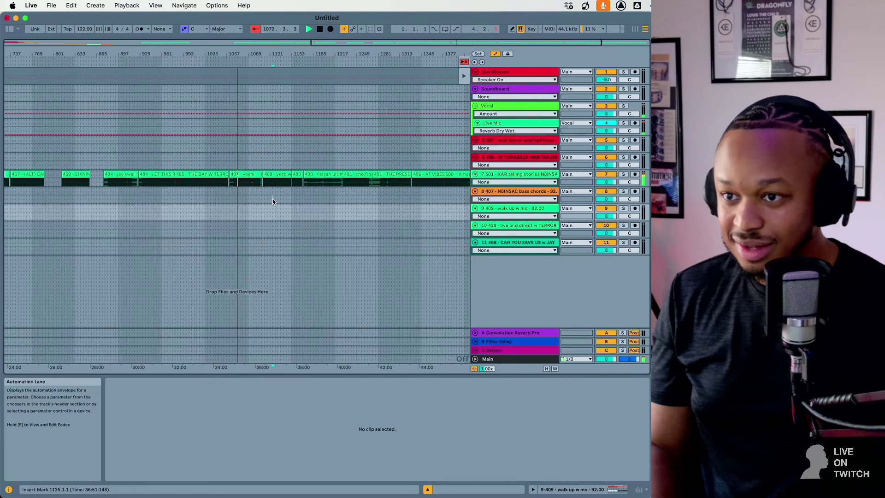
click(272, 198)
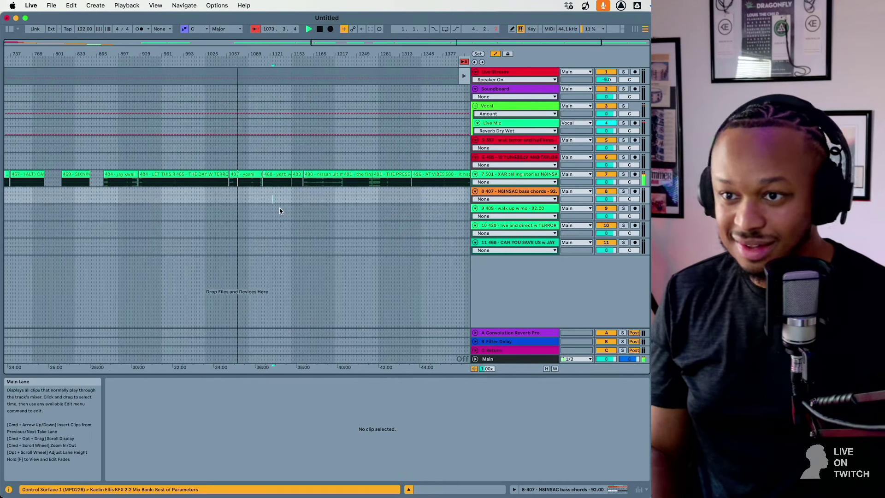
key(space)
key(space)
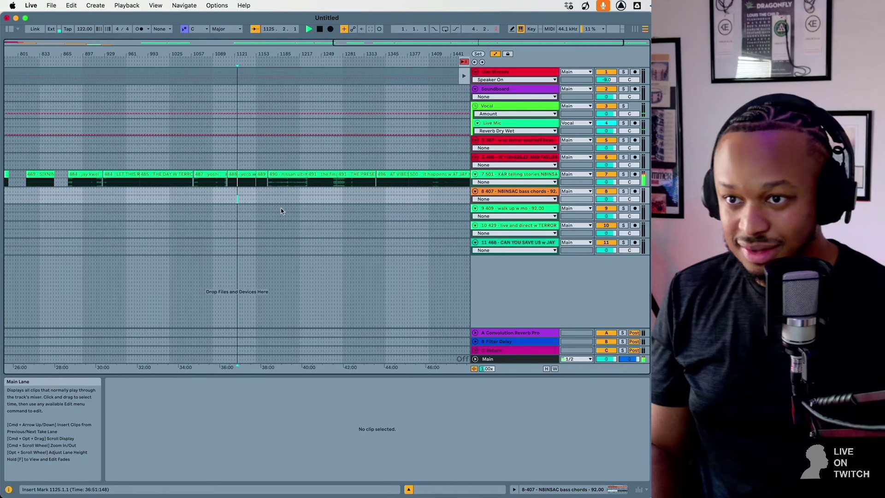
click(261, 197)
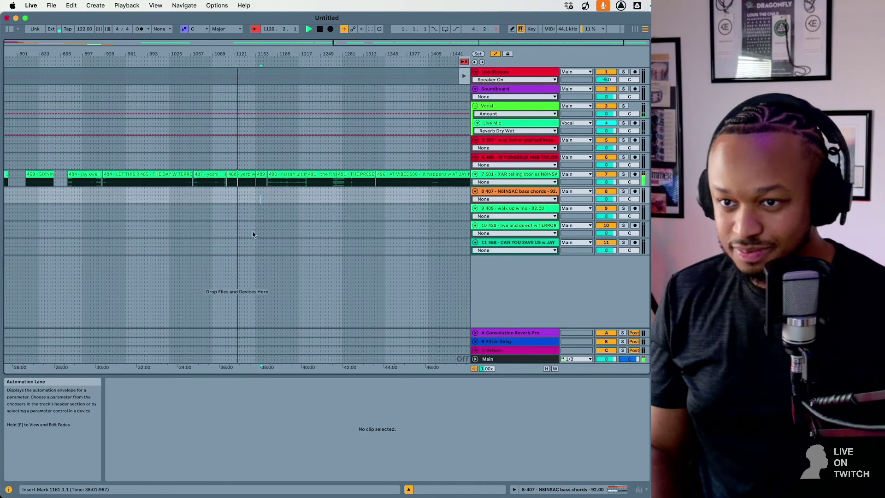
click(238, 176)
right_click(238, 176)
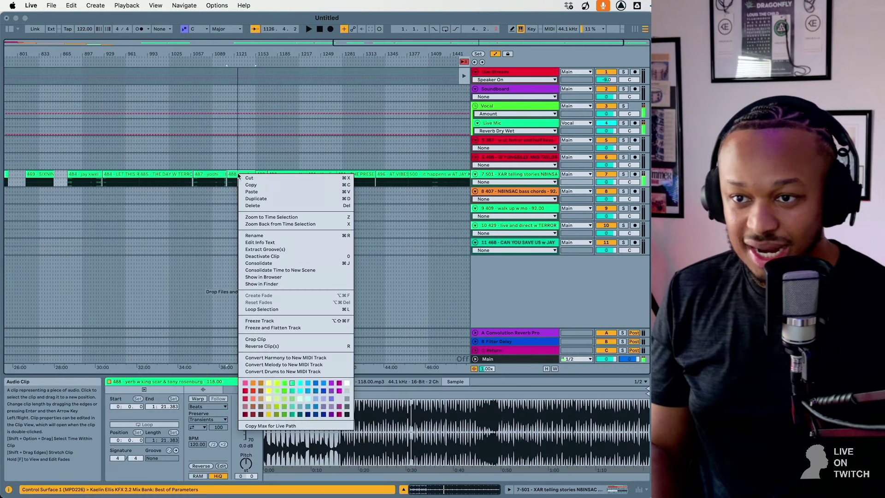
click(227, 209)
key(Delete)
Play back the beat tape from earlier points to review the arrangement.
scroll(239, 172, left, 10)
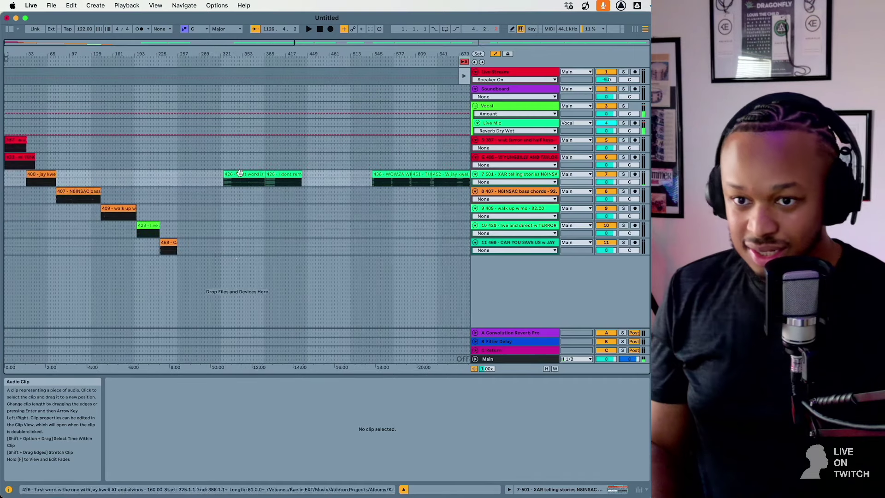
click(116, 250)
key(space)
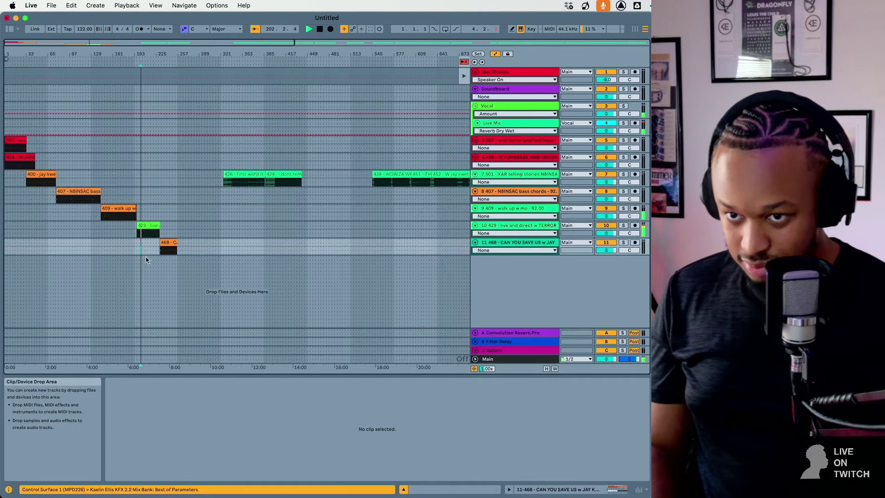
click(43, 249)
key(space)
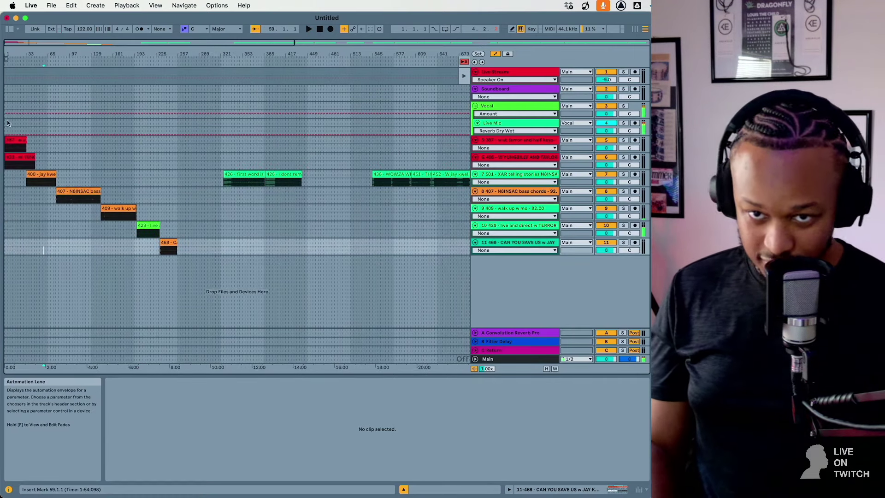
Play through the opening clips of the beat tape to check the first transitions between beats.
click(41, 174)
key(space)
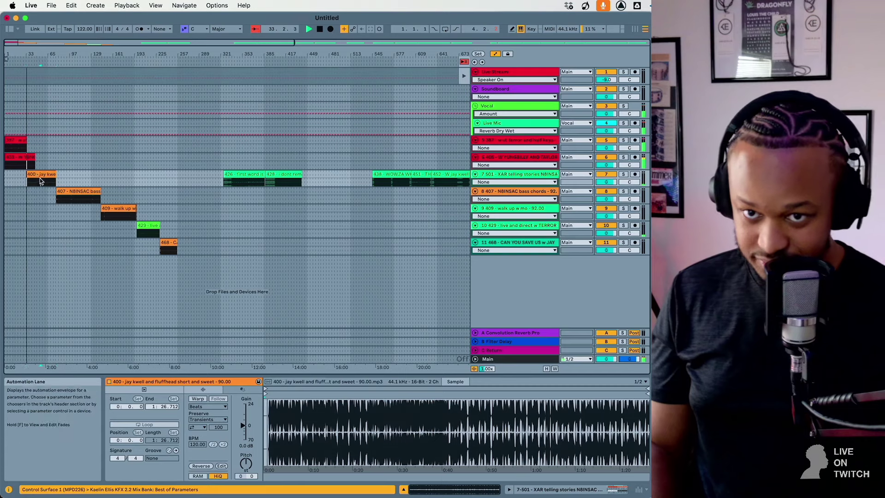
click(27, 159)
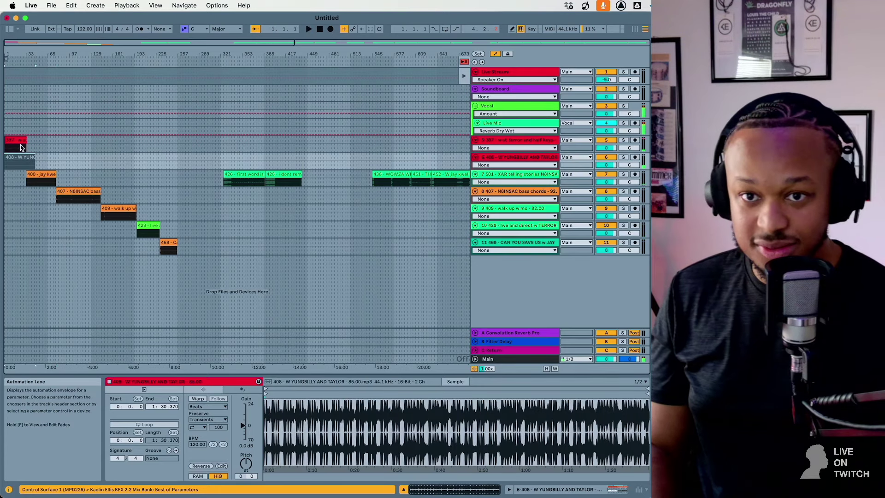
click(20, 143)
key(space)
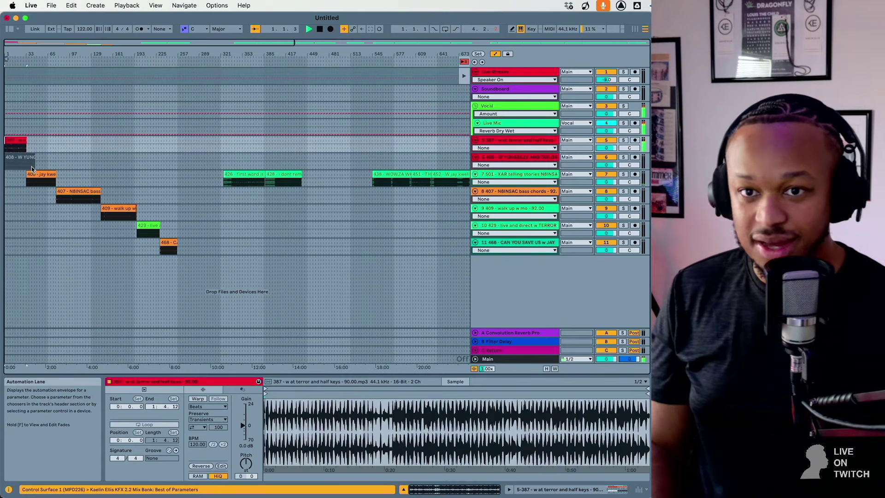
click(36, 175)
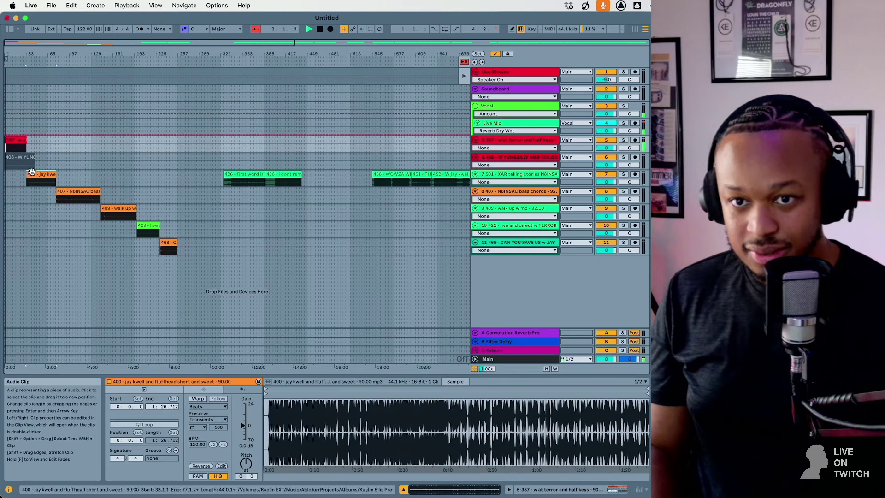
click(61, 190)
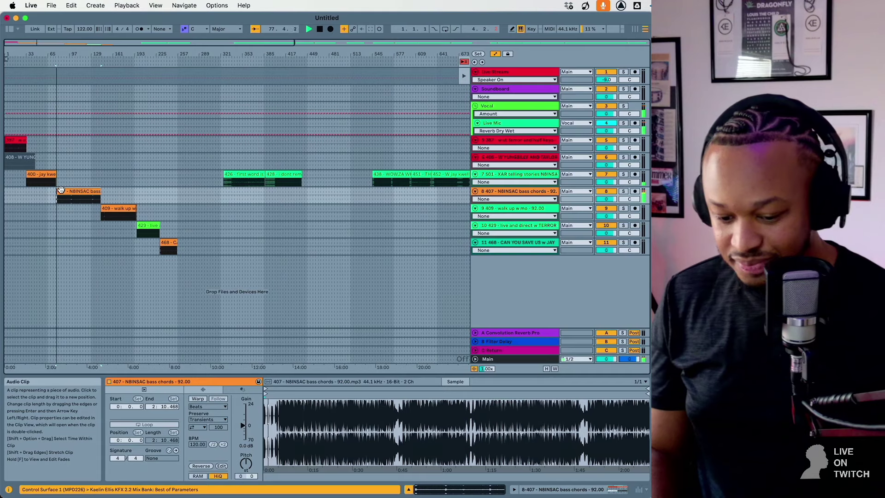
click(99, 182)
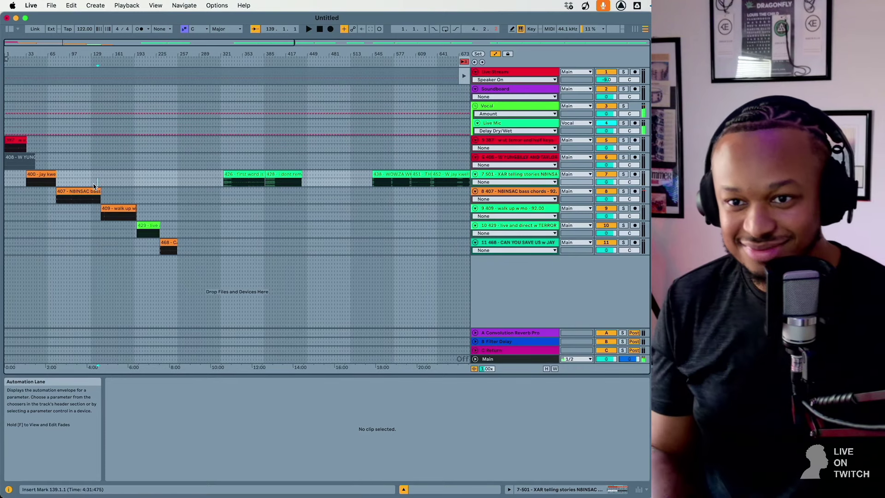
key(space)
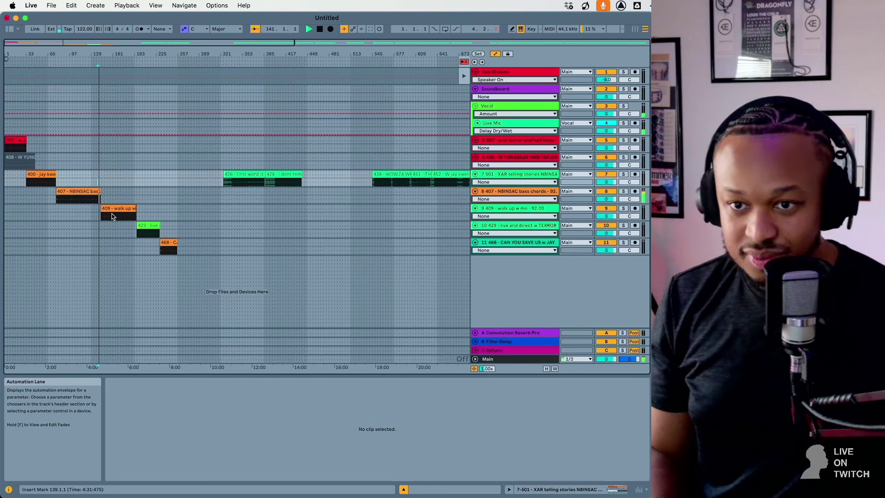
Zoom in on the transition from 407 NBINSAC bass chords into 409 walk up w mo and play it.
mouse_move(84, 42)
mouse_down()
mouse_move(84, 92)
mouse_move(82, 42)
mouse_up()
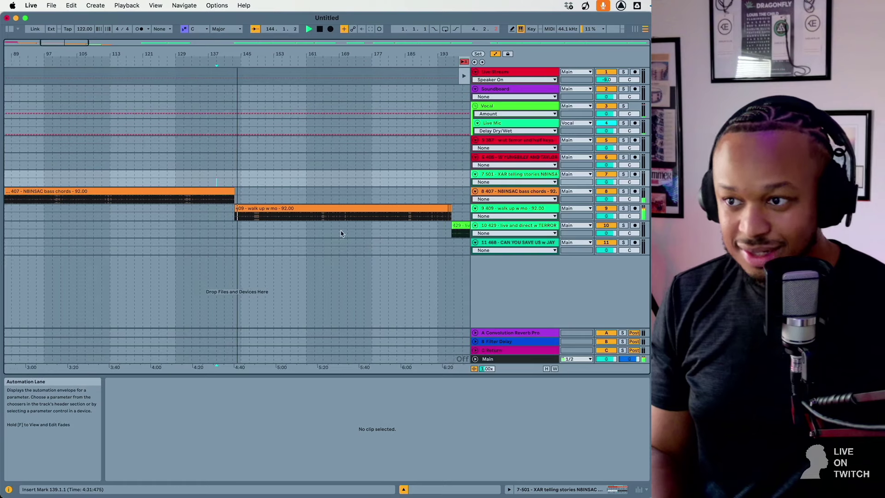
scroll(341, 231, right, 3)
click(142, 208)
key(space)
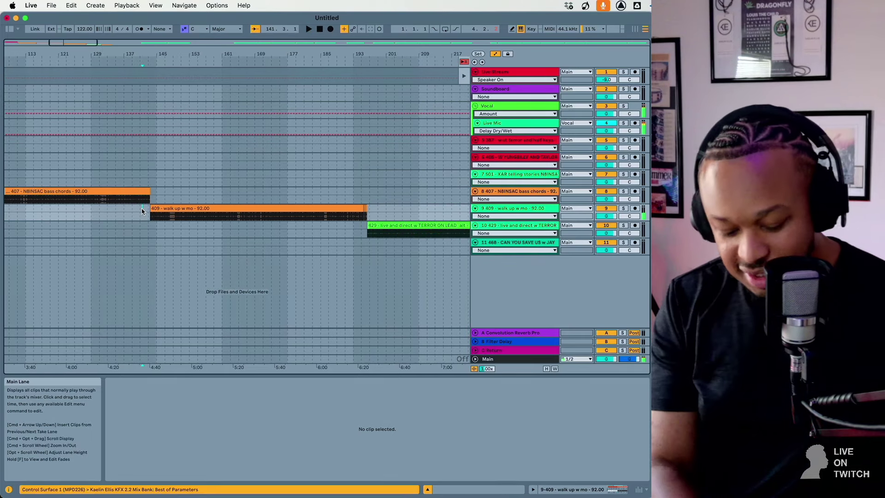
scroll(142, 211, up, 5)
scroll(165, 221, left, 2)
key(space)
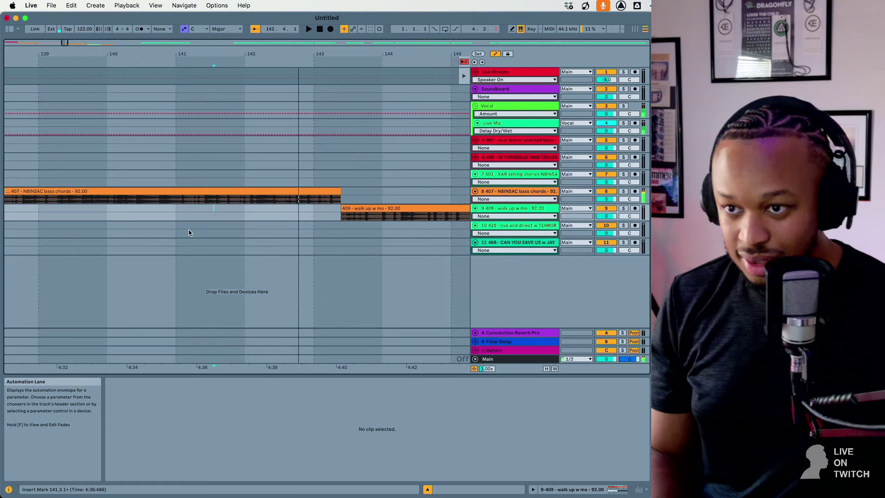
Play the 407 NBINSAC bass chords clip from around bar 79 and again near its end at bar 138.
scroll(189, 233, left, 10)
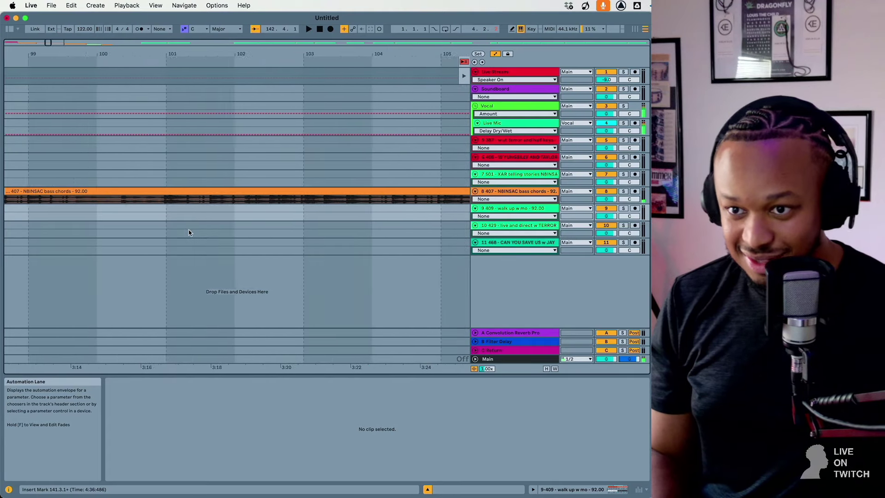
scroll(189, 232, left, 5)
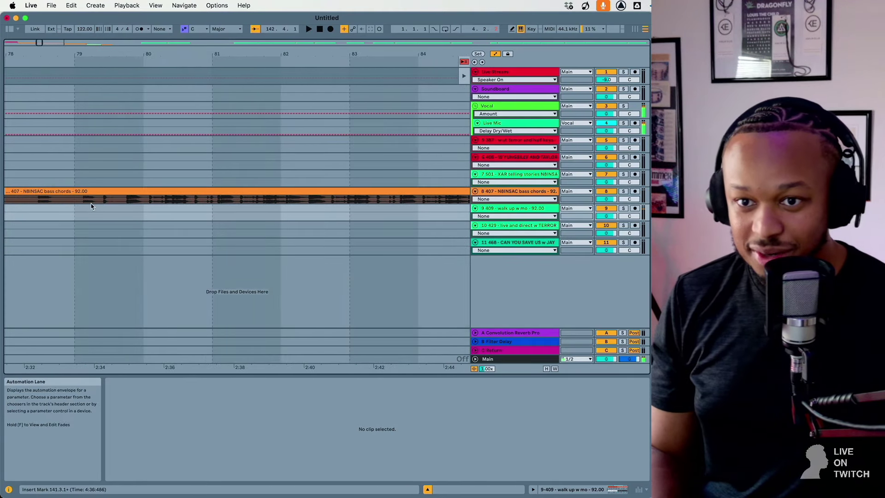
click(87, 206)
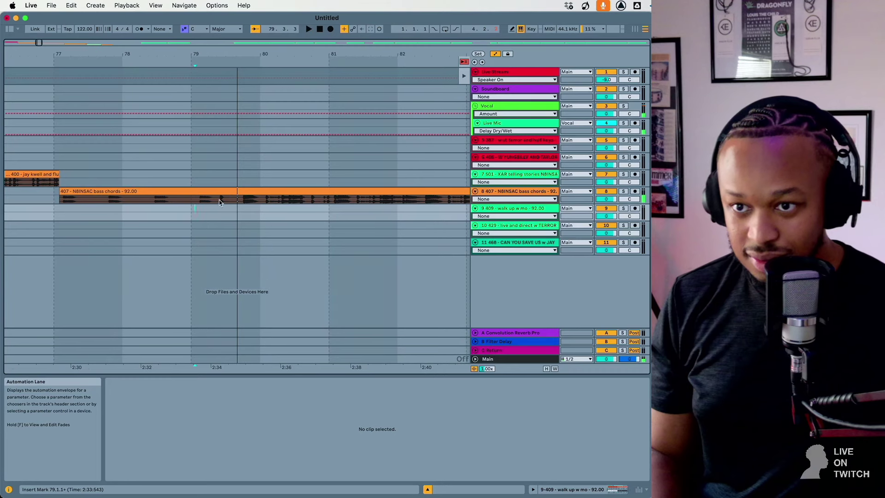
drag(198, 198, 242, 198)
scroll(241, 200, right, 15)
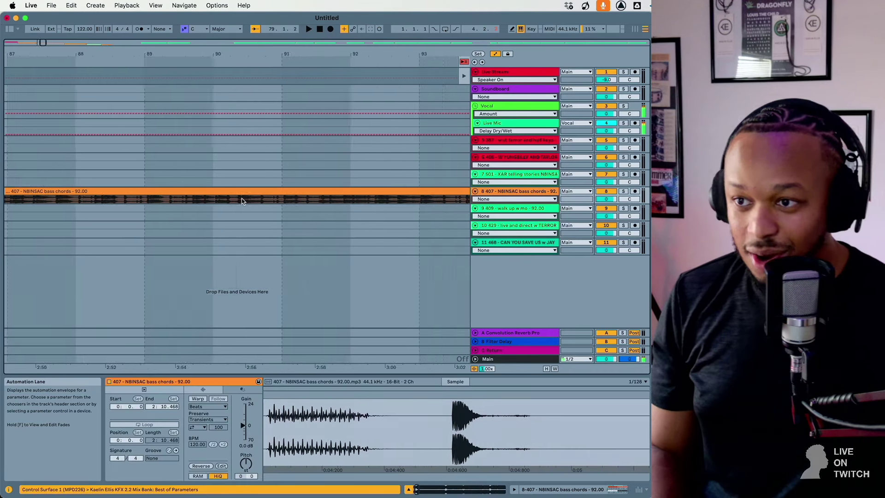
scroll(242, 198, right, 11)
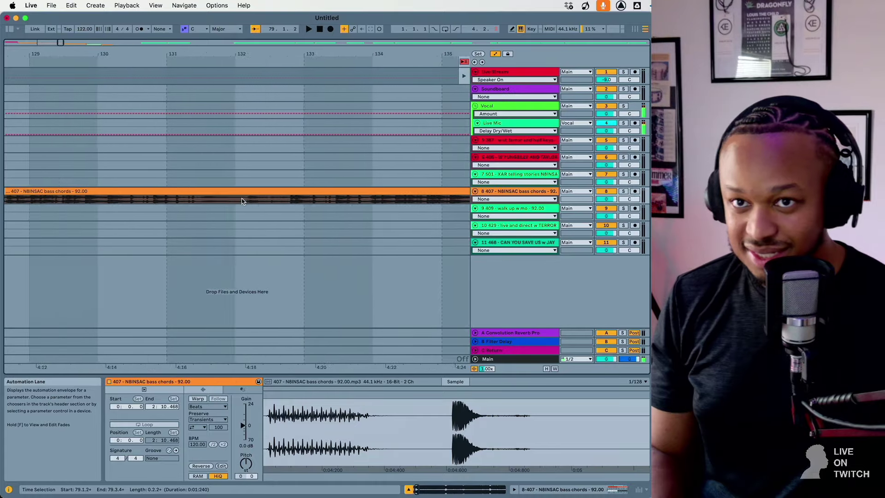
scroll(241, 198, left, 2)
click(76, 223)
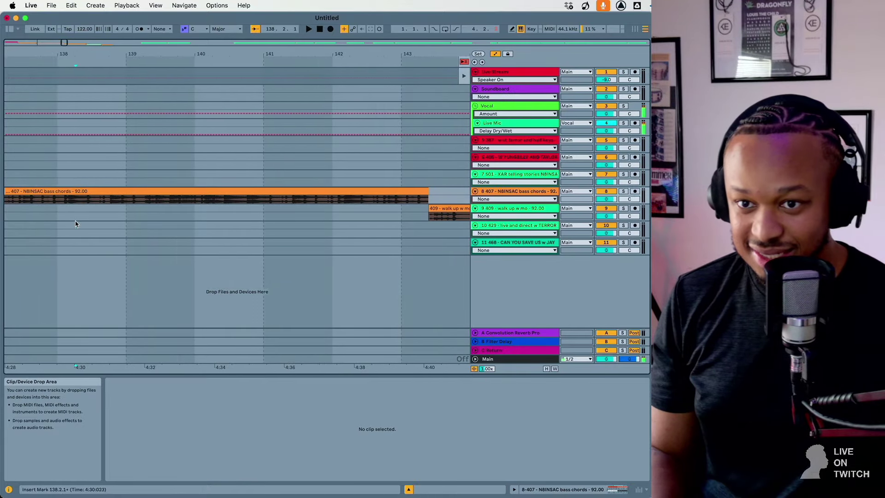
key(space)
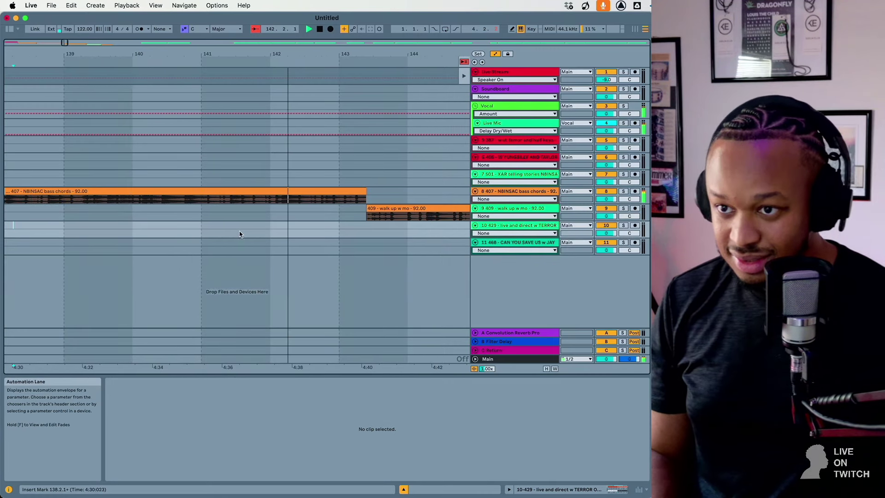
click(320, 198)
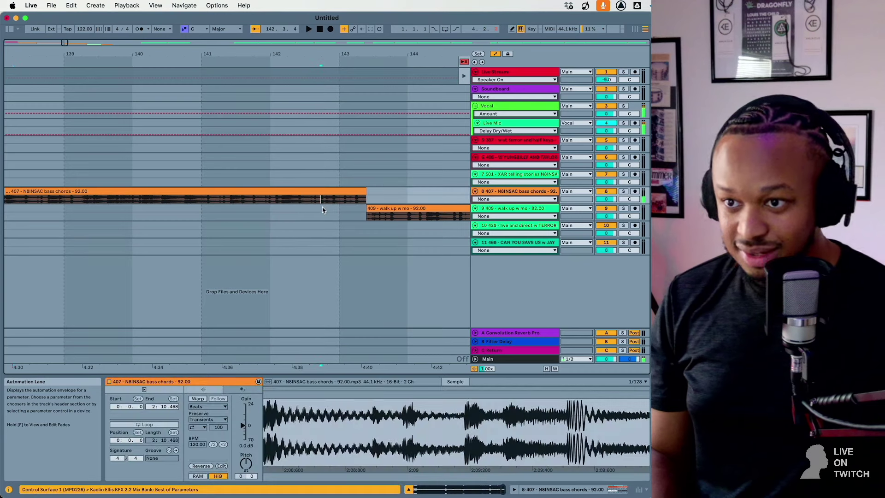
key(super+v)
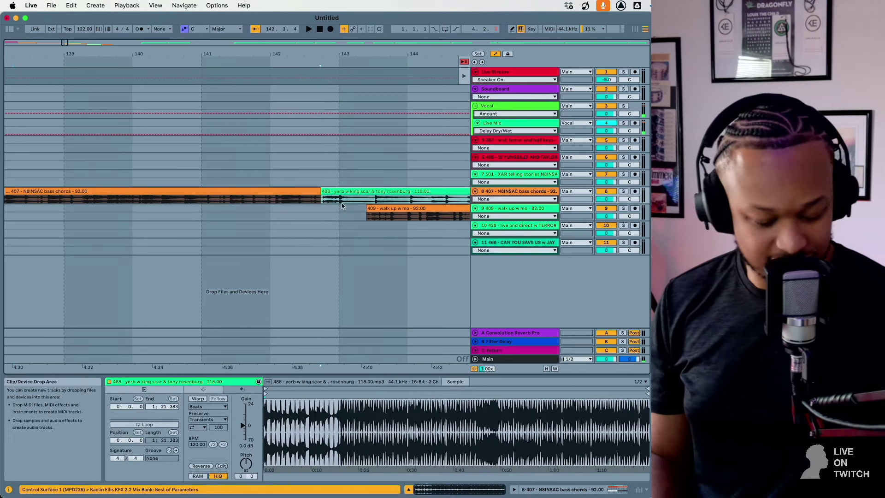
key(super+z)
Try cutting a short section out of the 407 NBINSAC bass chords clip around bar 79, then undo the deletion.
key(minus)
key(minus)
key(minus)
key(minus)
scroll(342, 203, left, 10)
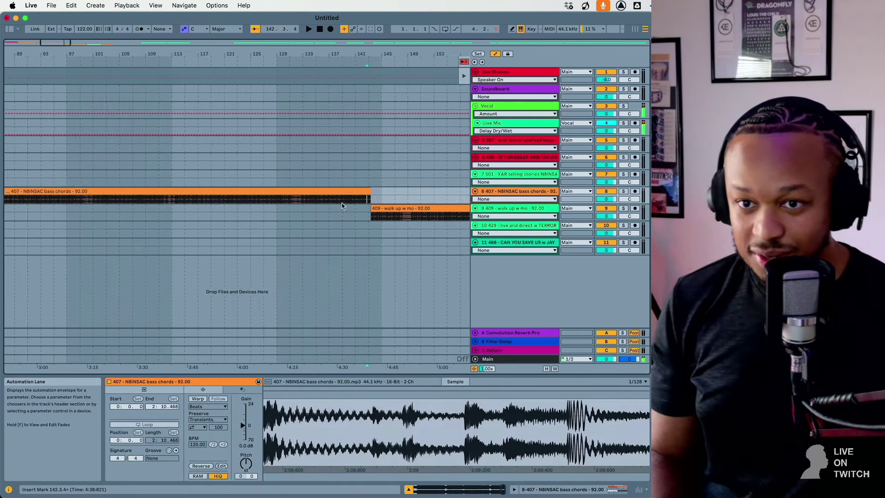
scroll(341, 206, right, 5)
click(385, 201)
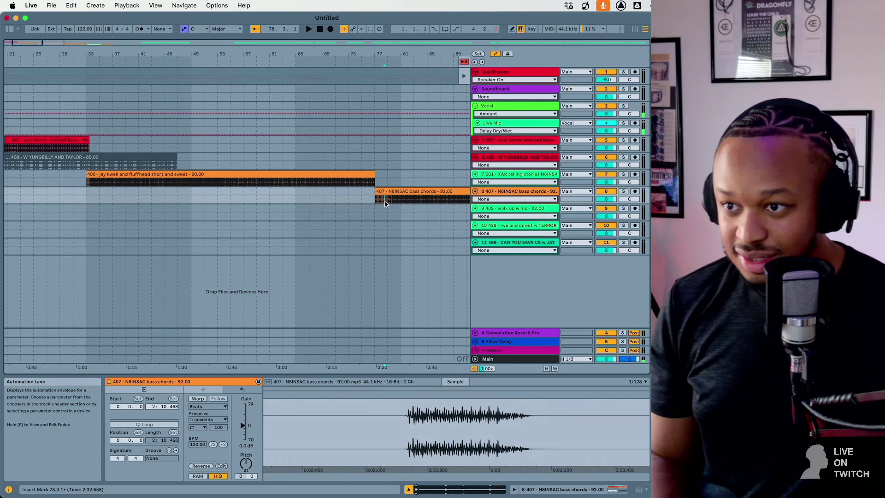
key(space)
scroll(385, 201, up, 12)
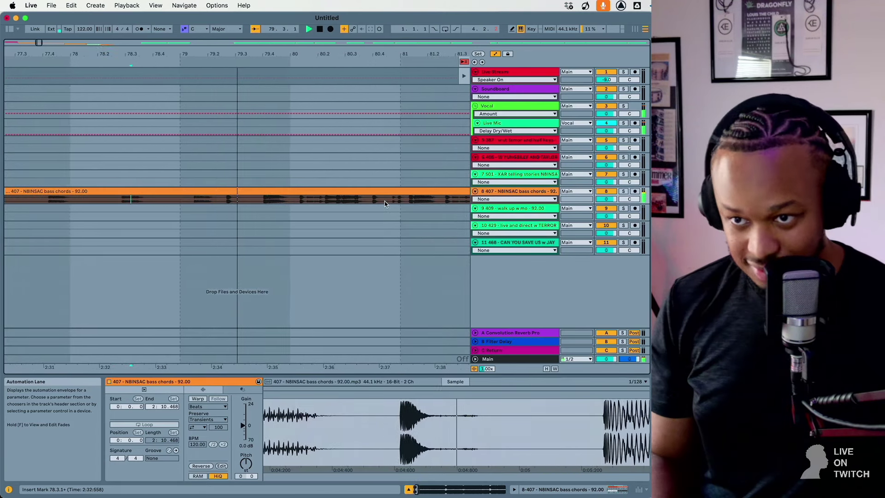
drag(184, 199, 251, 201)
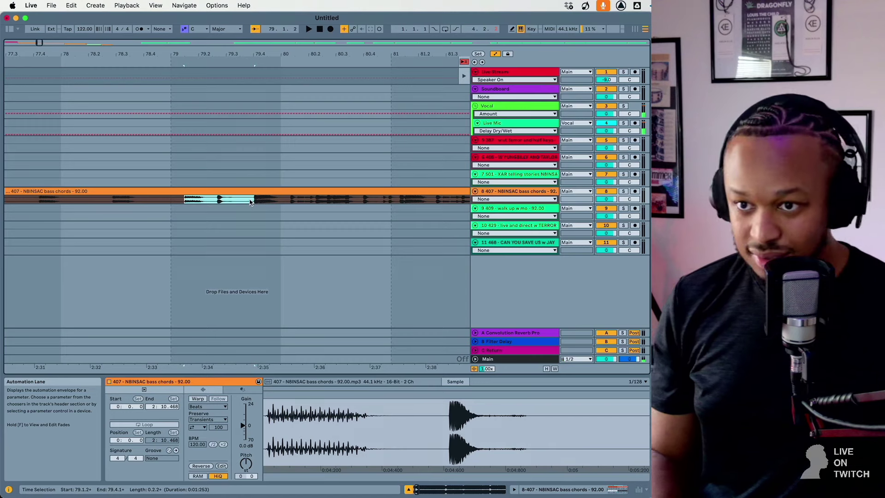
key(super+e)
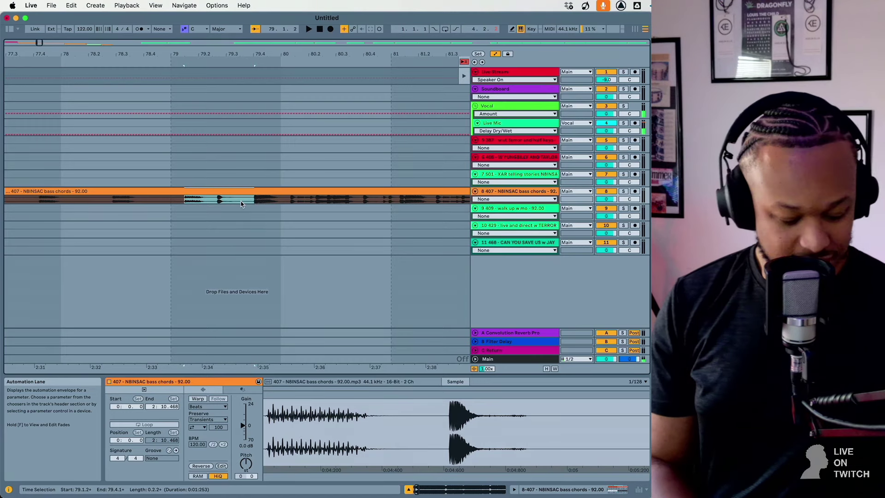
key(Delete)
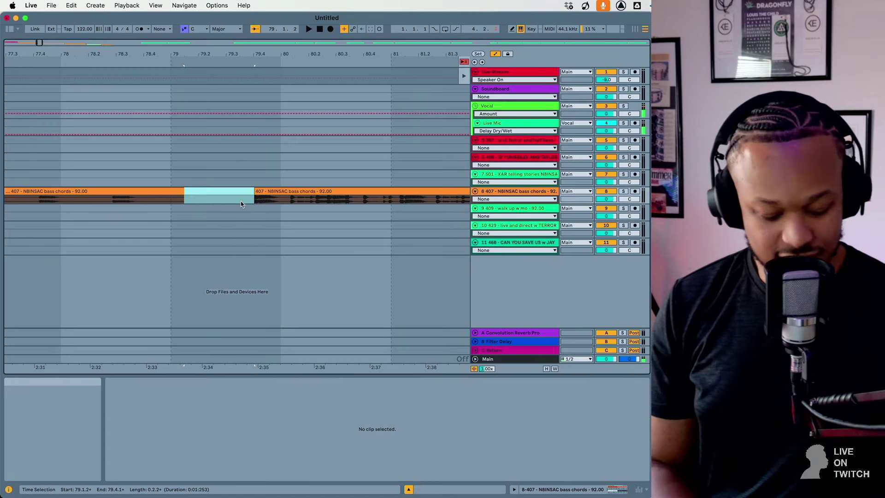
key(super+z)
Play the end of the 407 NBINSAC bass chords clip into 409 walk up w mo near bar 142.
key(minus)
key(minus)
key(minus)
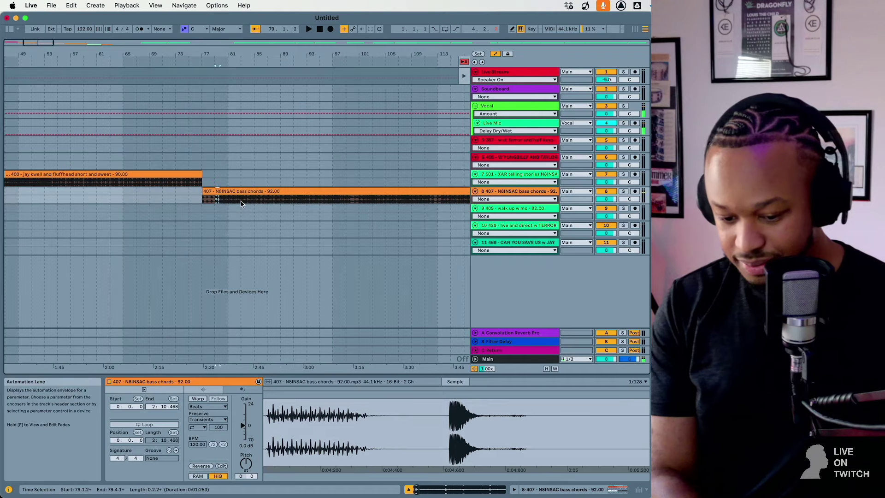
scroll(240, 201, right, 4)
key(minus)
key(minus)
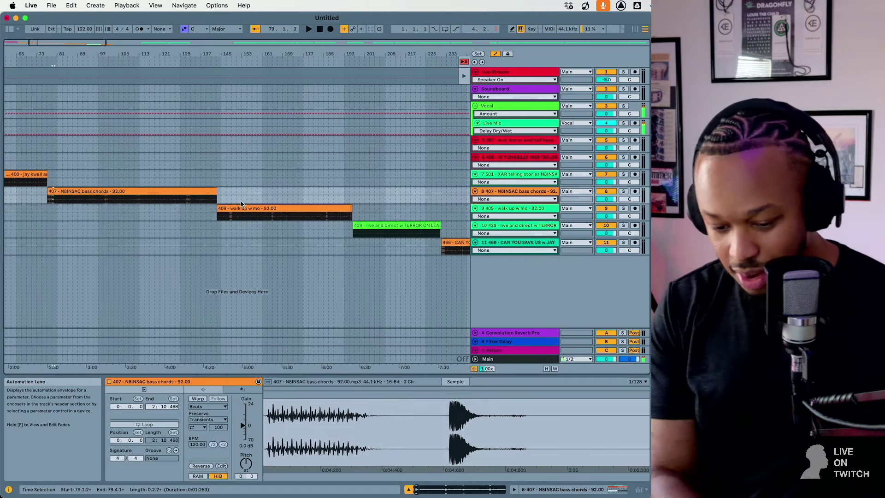
scroll(241, 201, right, 10)
scroll(240, 201, left, 12)
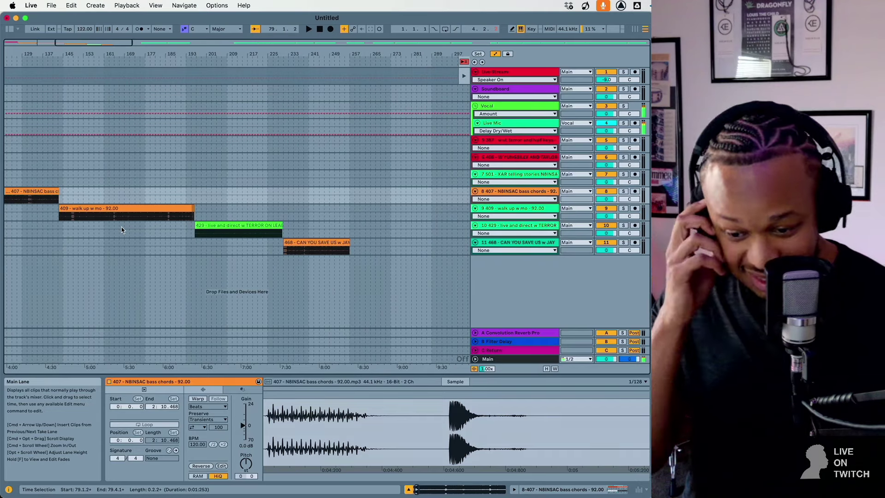
click(120, 228)
key(plus)
key(plus)
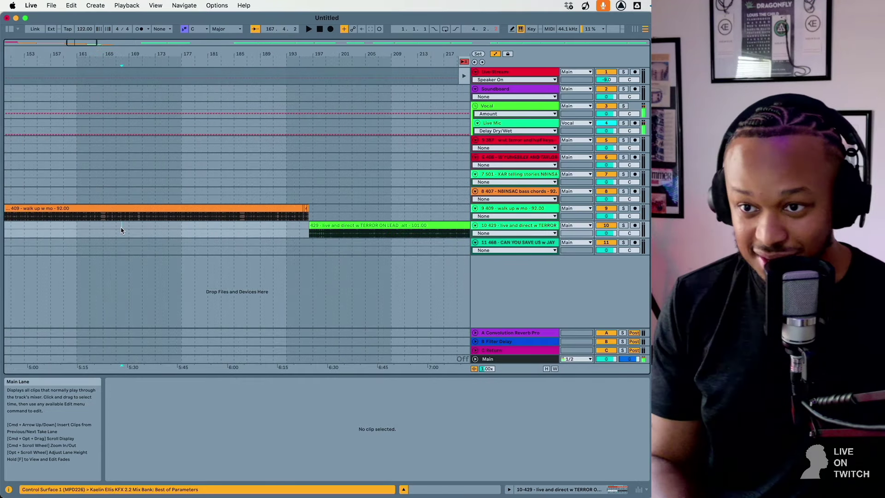
scroll(121, 228, left, 4)
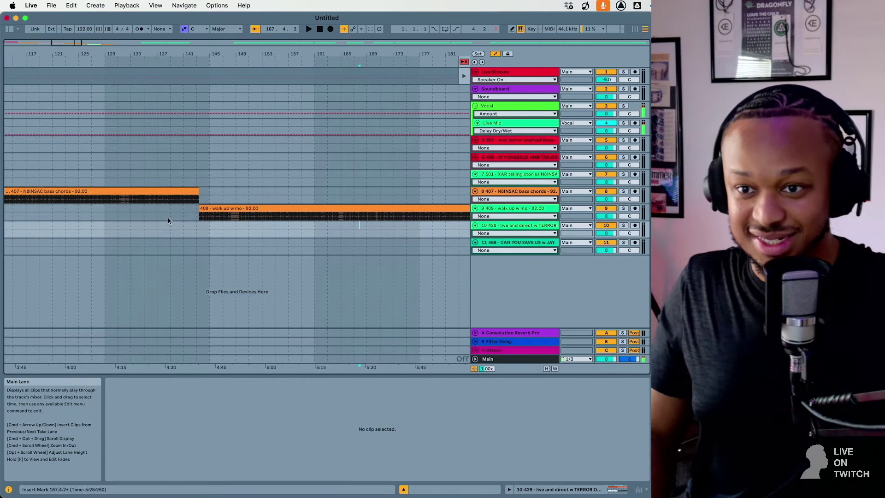
click(181, 212)
click(189, 202)
key(space)
Split the 407 NBINSAC bass chords clip at about bar 142.3, delete past the split, and replay the transition.
key(plus)
key(plus)
key(plus)
key(plus)
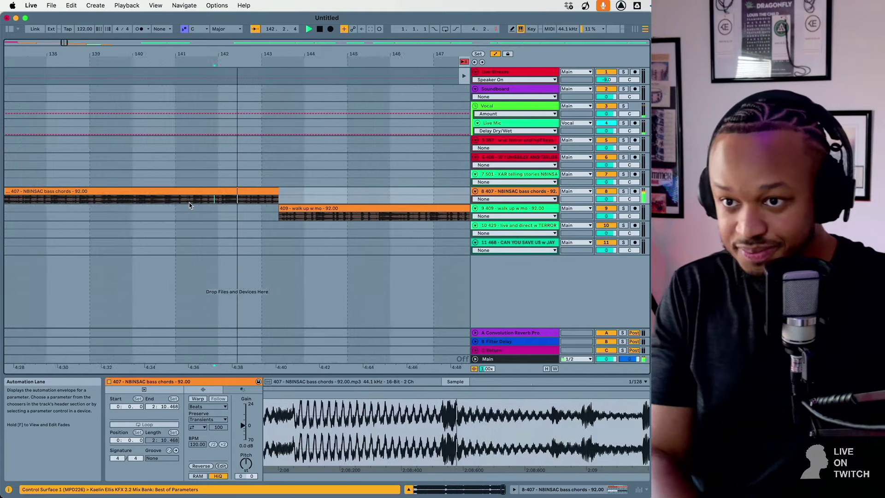
key(plus)
click(233, 197)
key(space)
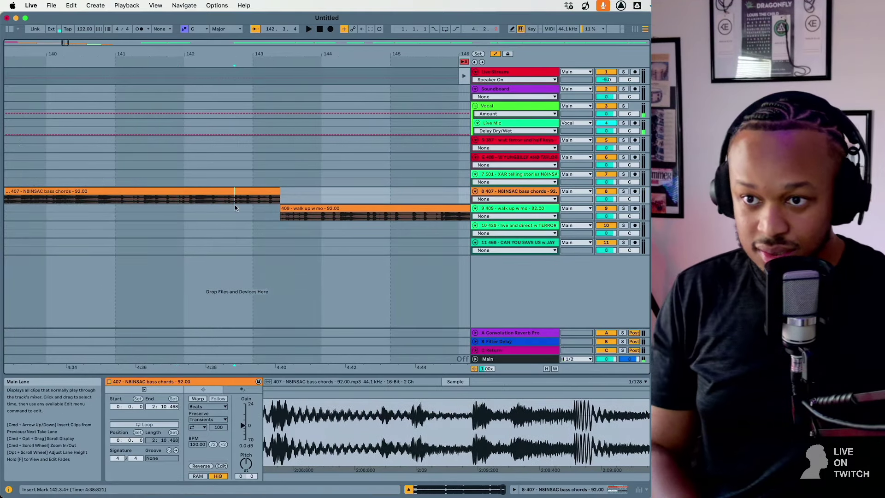
key(super+e)
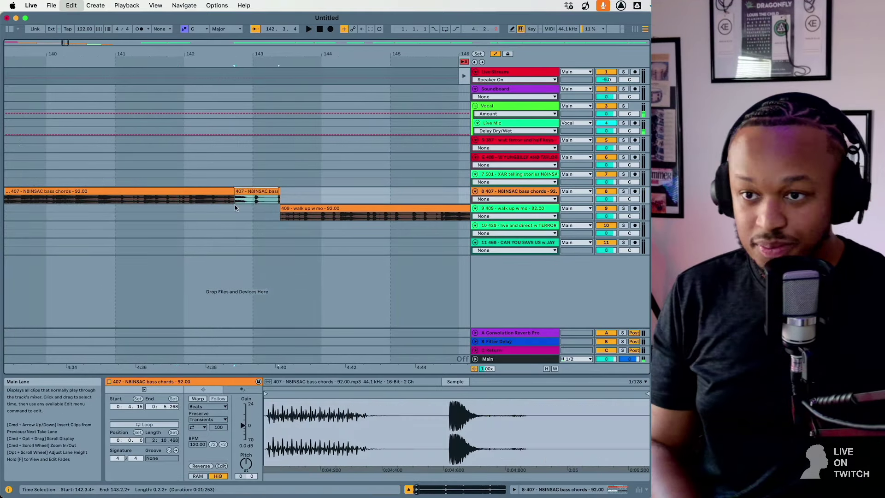
click(280, 191)
key(Delete)
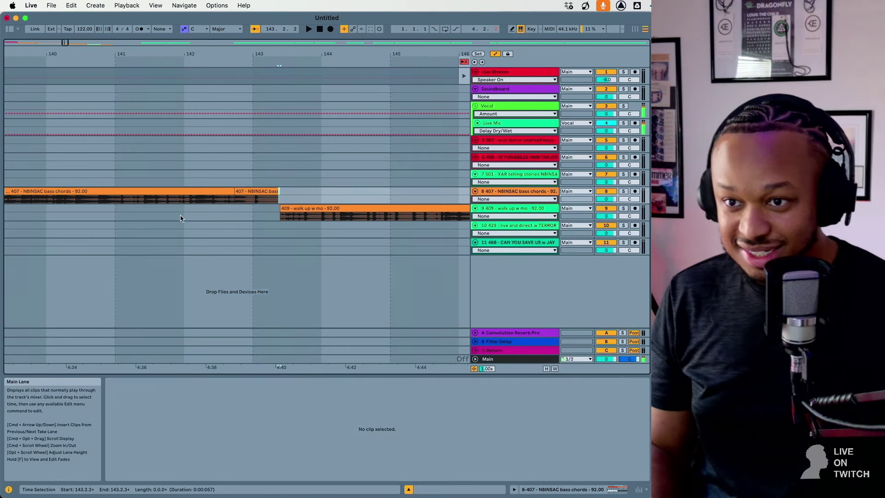
click(126, 224)
key(space)
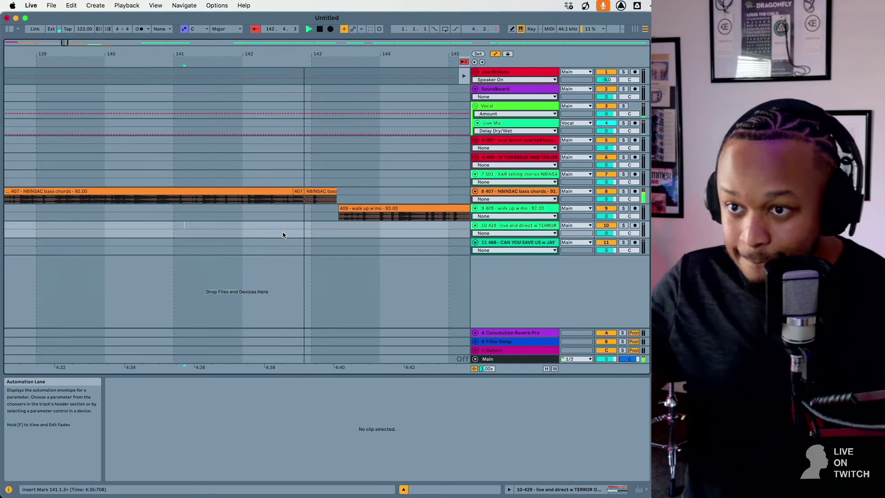
Stop playback and zoom and scroll through the clips that follow the 407 NBINSAC bass chords clip on later tracks.
key(space)
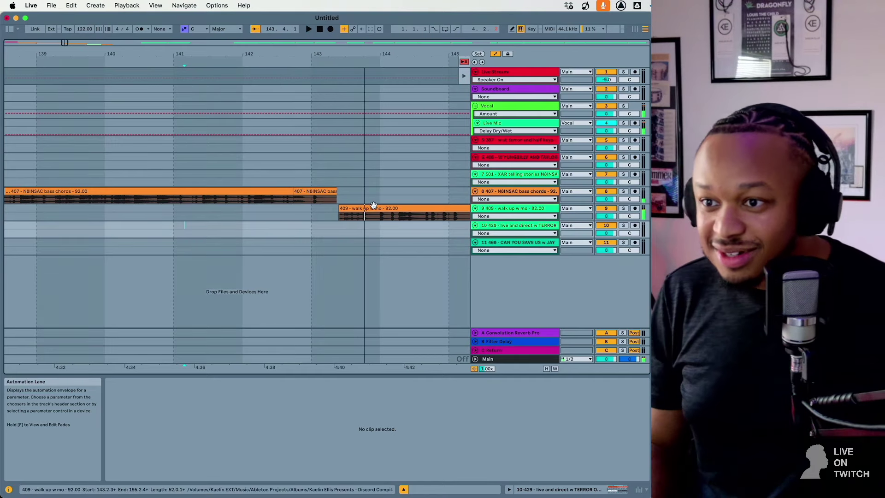
click(373, 208)
key(minus)
key(minus)
key(minus)
key(minus)
key(minus)
key(minus)
key(minus)
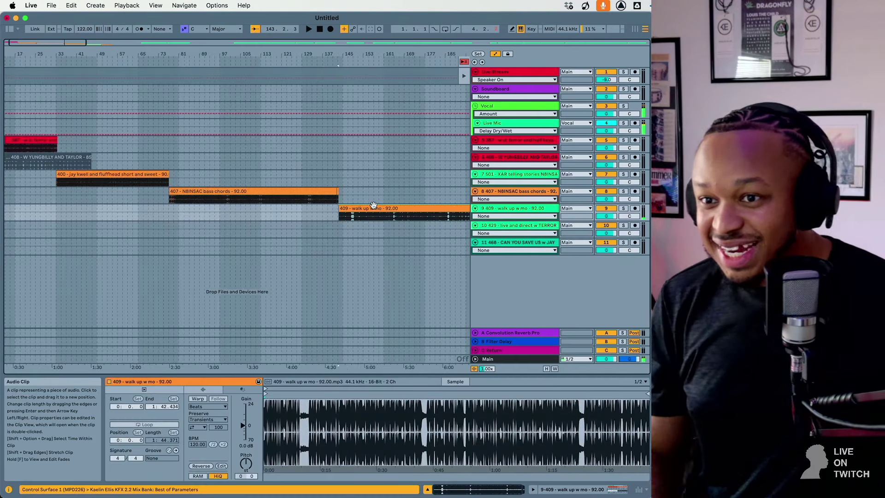
scroll(373, 206, right, 4)
scroll(373, 207, right, 3)
shift+click(379, 242)
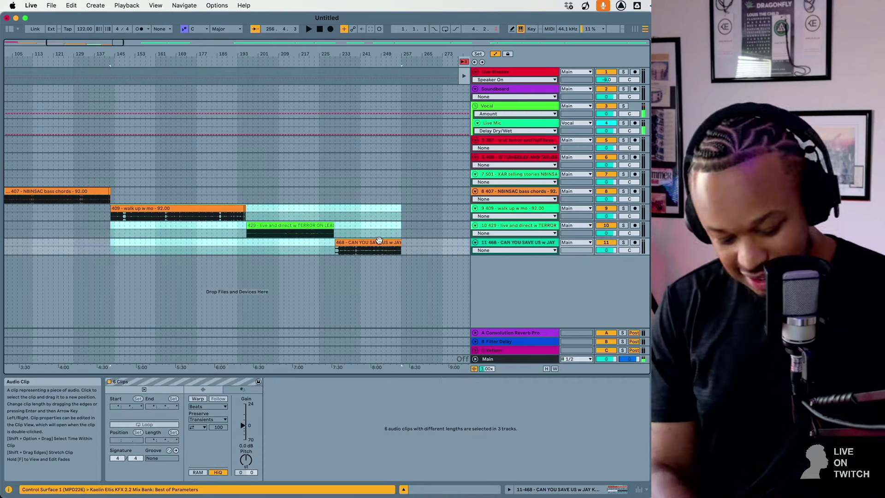
key(plus)
key(plus)
key(plus)
key(plus)
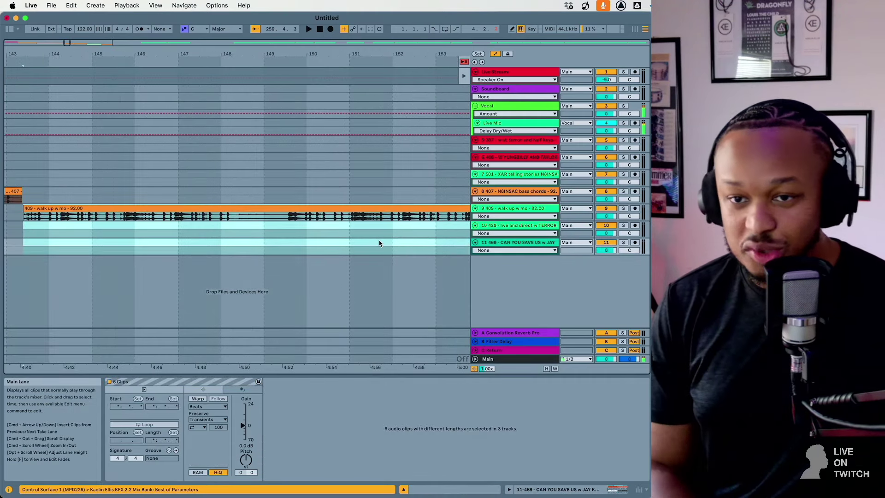
key(minus)
key(minus)
key(minus)
key(minus)
key(minus)
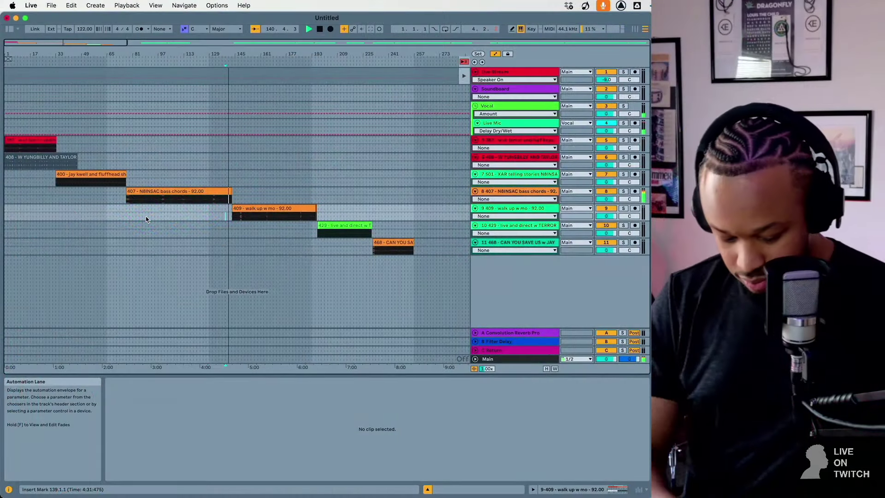
Zoom in and out to inspect the transition from 407 NBINSAC bass chords into 409 walk up w mo near bar 143.
key(plus)
key(plus)
key(plus)
key(plus)
key(plus)
key(plus)
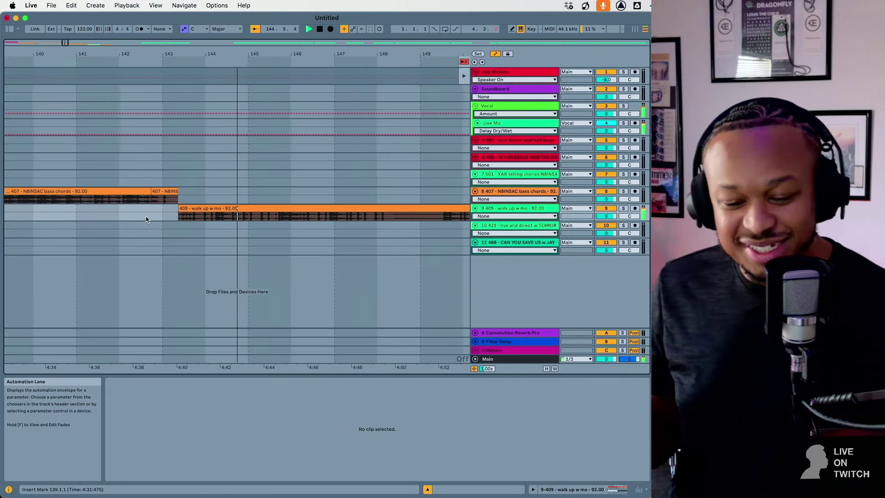
key(minus)
key(minus)
key(minus)
key(minus)
key(minus)
key(minus)
key(minus)
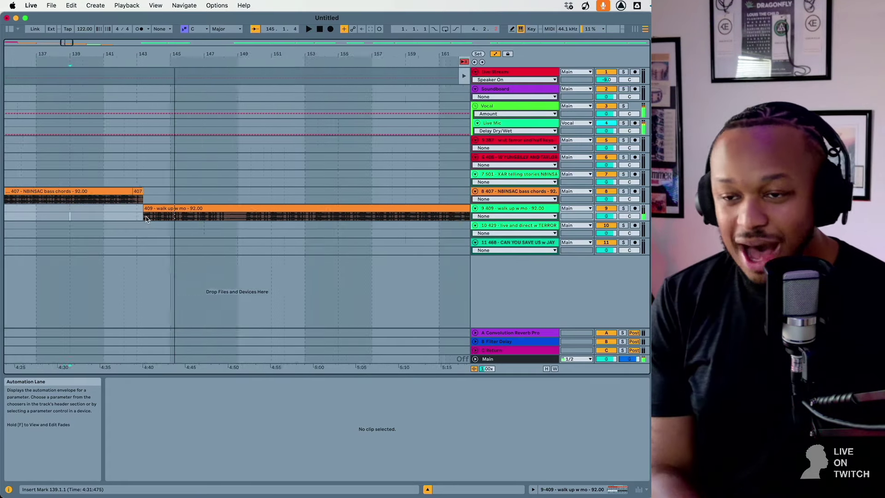